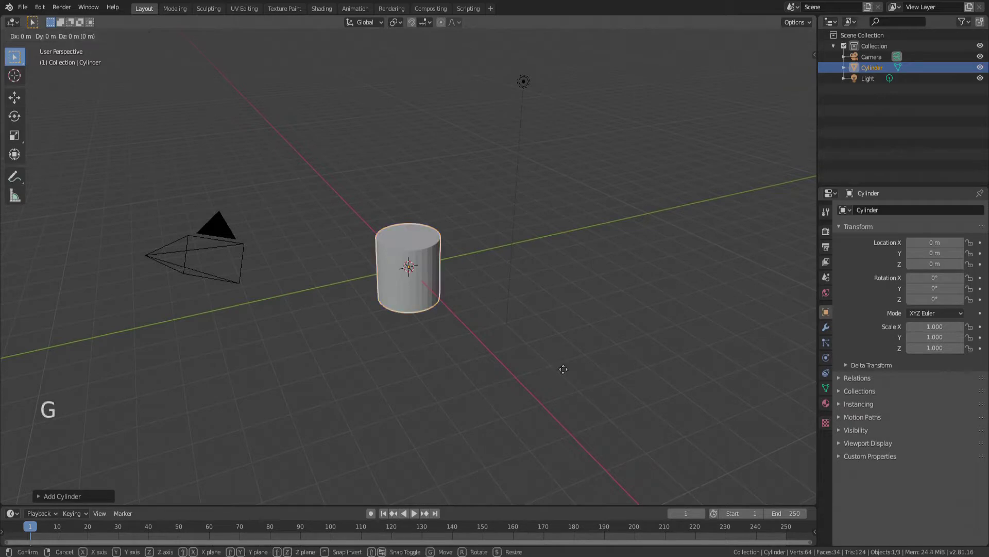
Step: Raise the cylinder 1 m along Z so that it stands on the ground plane
key("1")
key("Return")
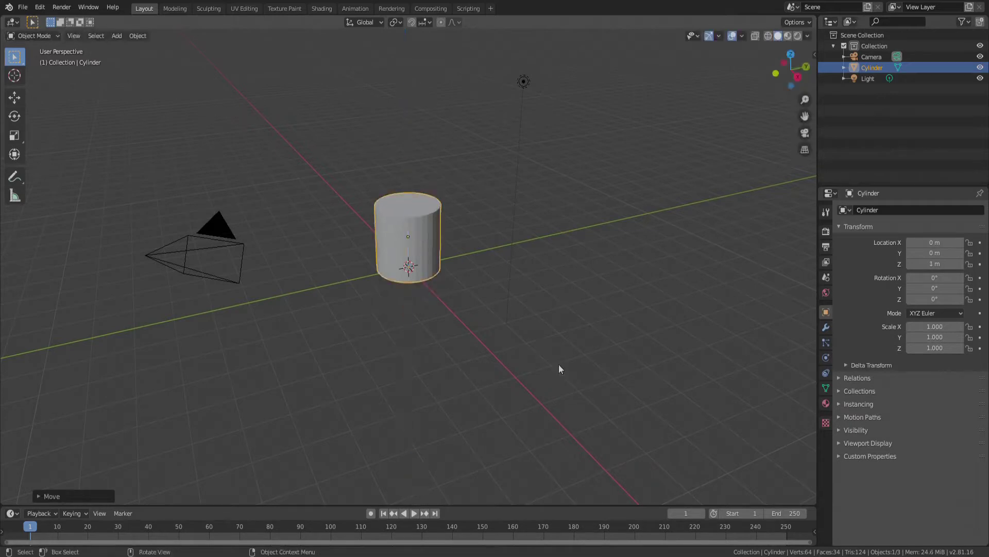
middle_click_drag(416, 309, 431, 286)
scroll(415, 224, "up", 7)
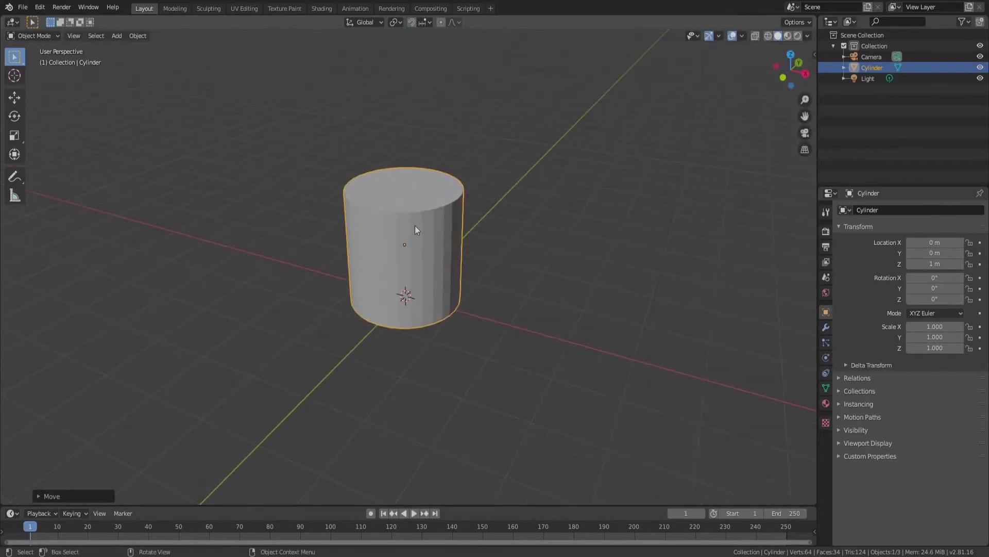
middle_click_drag(373, 320, 446, 331)
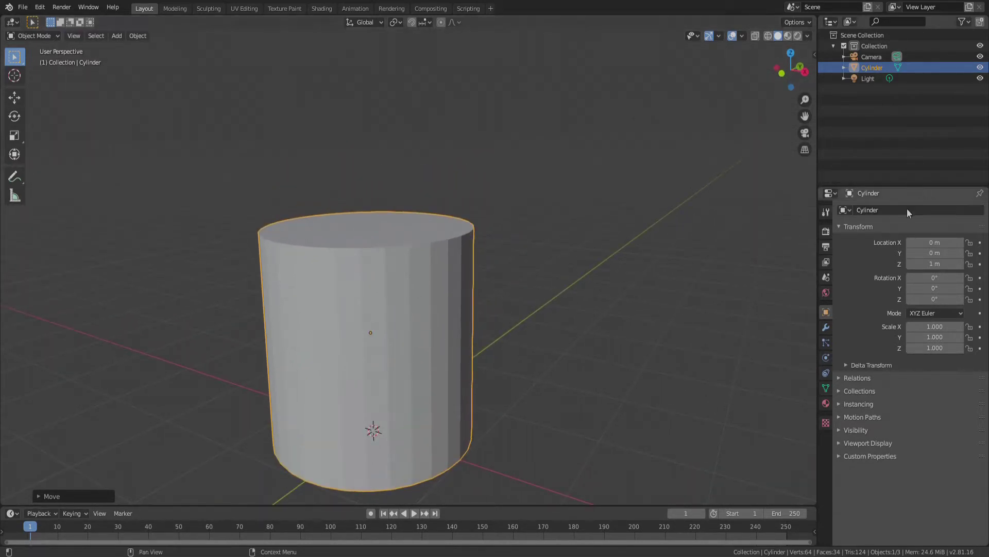
Step: Add an Array modifier to the cylinder and set its relative X offset to 0
left_click(826, 327)
left_click(889, 210)
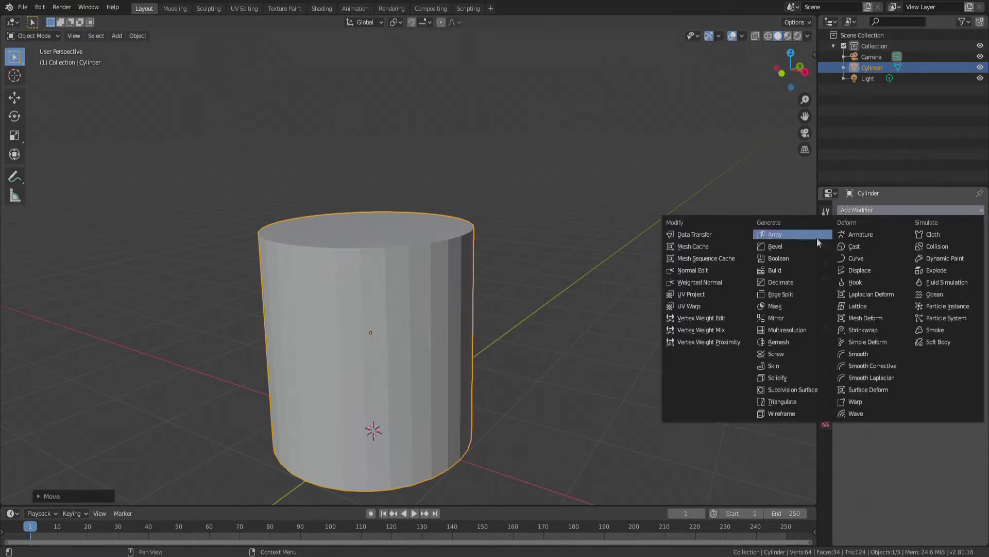
left_click(785, 235)
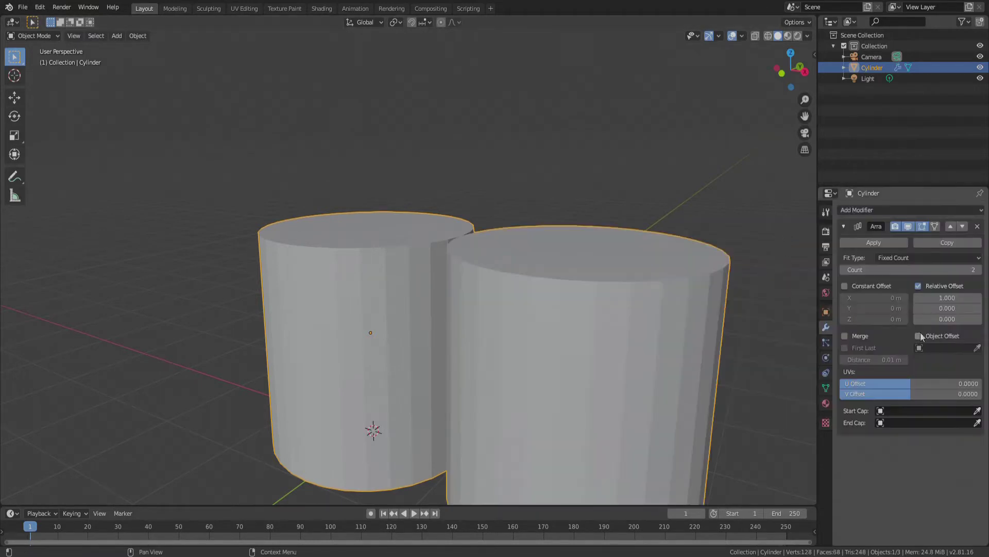
left_click(960, 299)
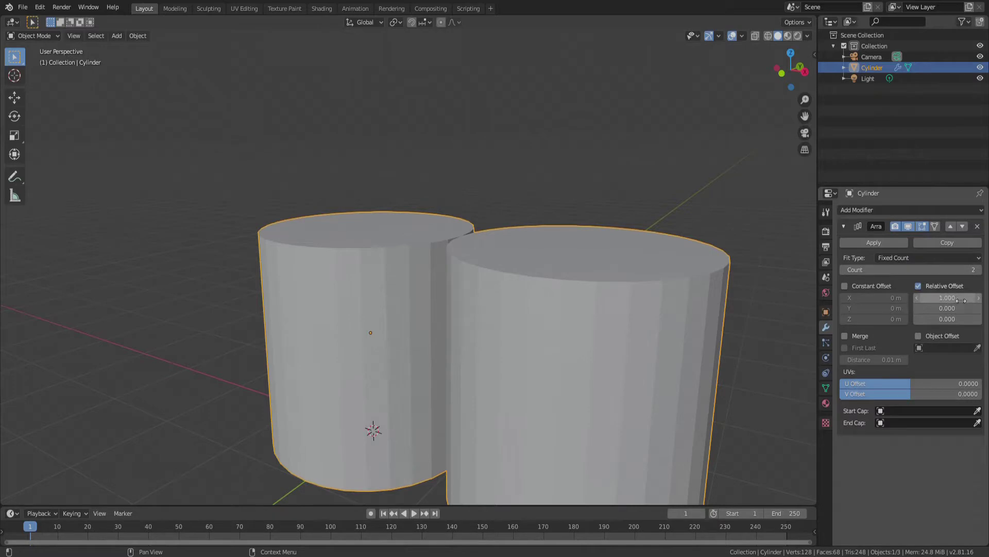
type("0")
key("Return")
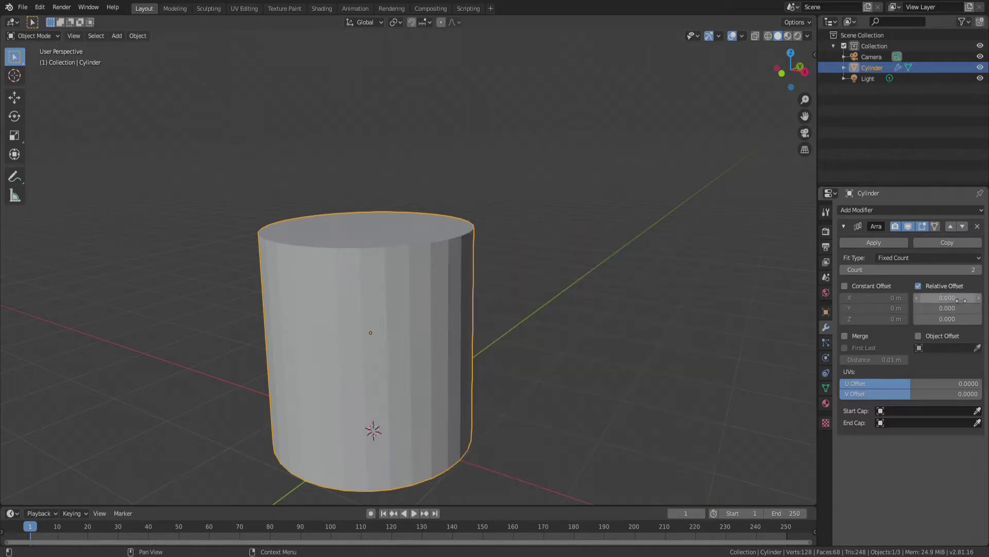
Step: Set the array's relative Y offset to 3 and its count to 7
left_click(963, 308)
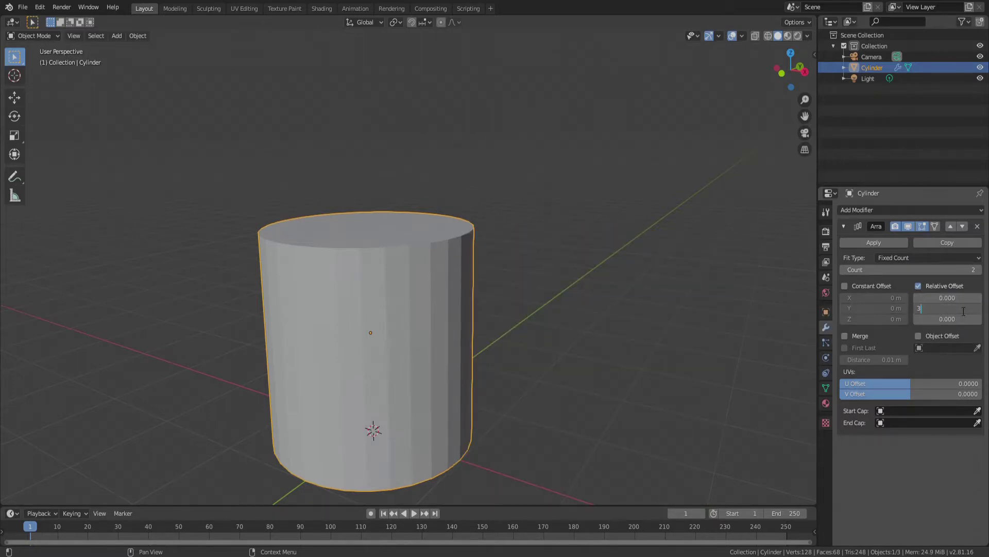
type("3")
key("Return")
left_click(974, 271)
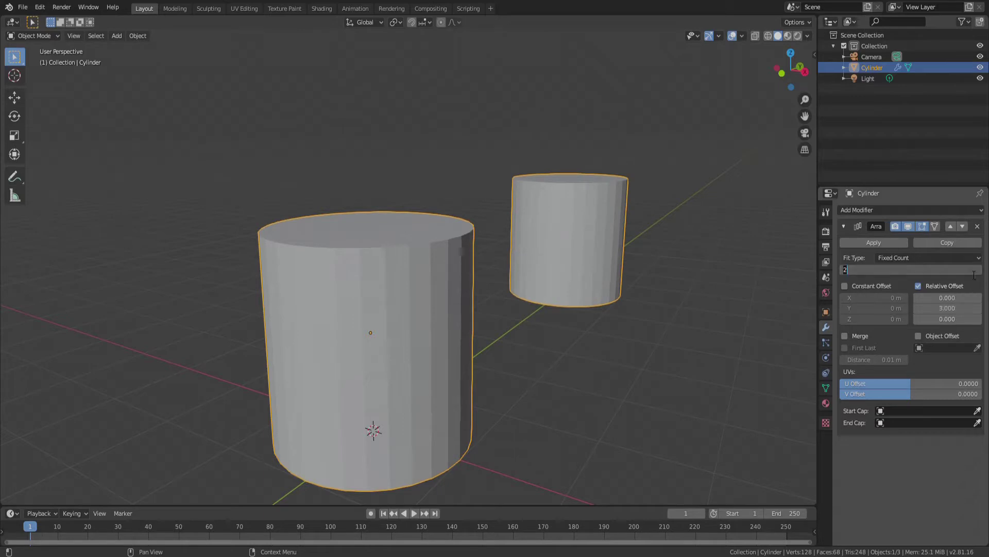
type("7")
key("Return")
Step: Lower the cylinder's top face along Z in Edit Mode to flatten the mesh into a thin disc
middle_click_drag(591, 283, 349, 304)
key("Tab")
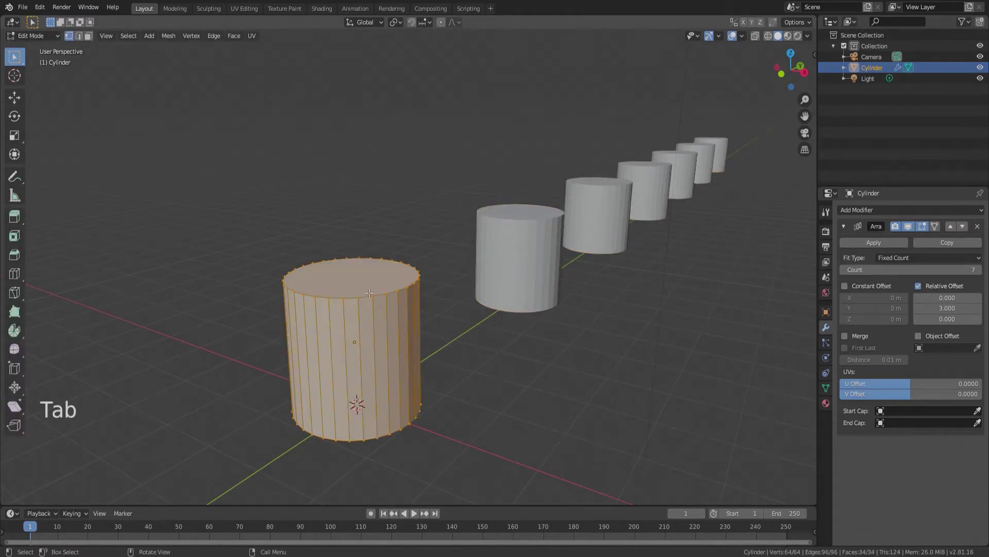
key("3")
left_click(369, 293)
key("g")
key("z")
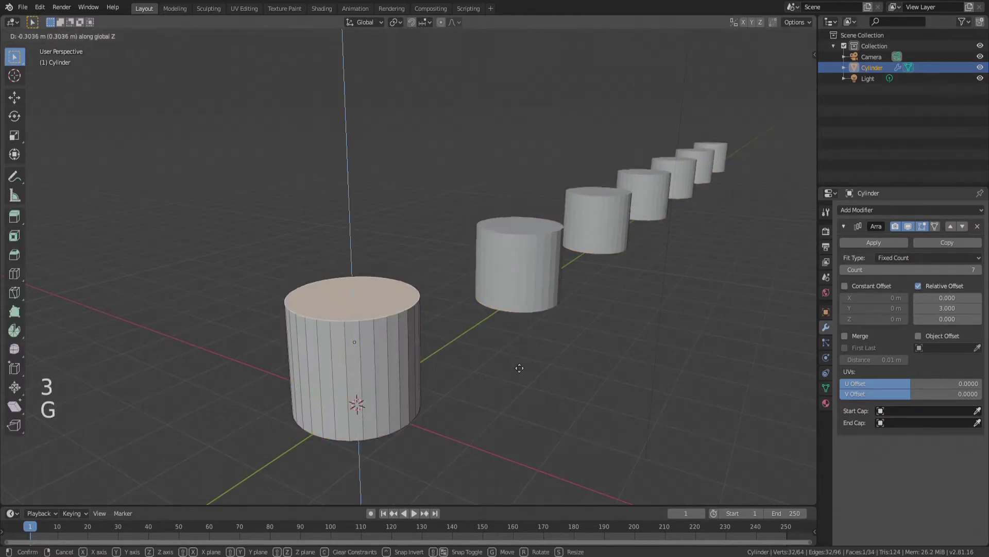
left_click(532, 463)
Step: Raise the disc's top face slightly along Z to thicken the column base
scroll(340, 444, "up", 4)
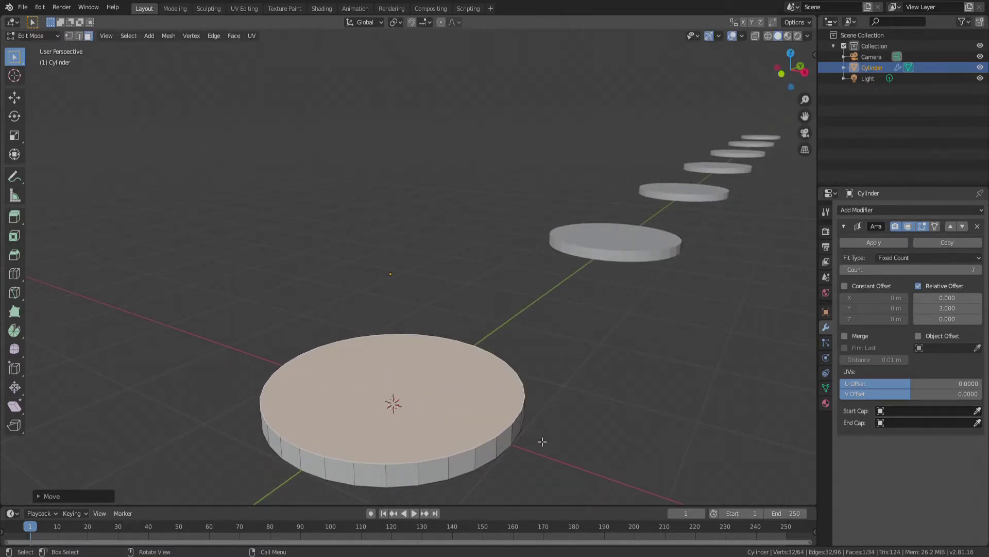
key("g")
key("z")
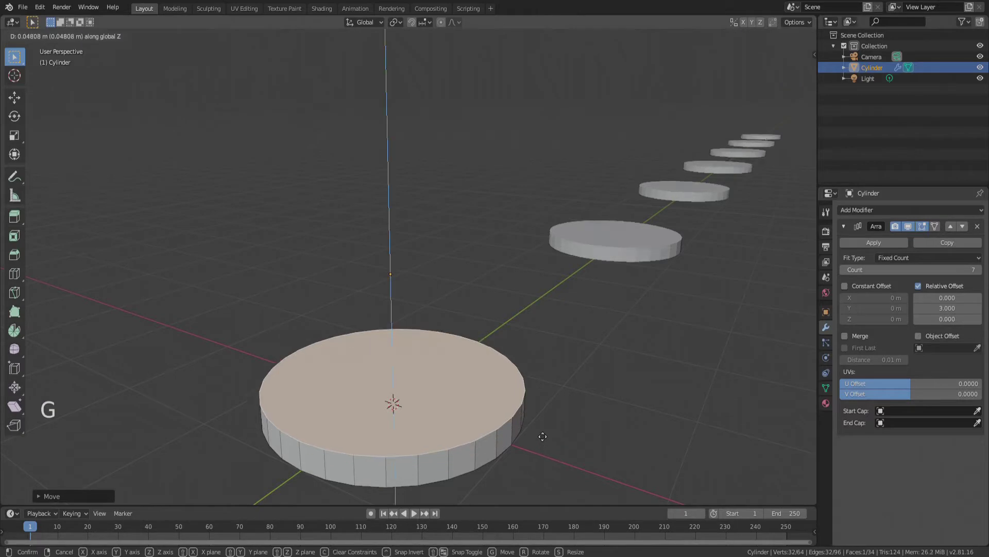
left_click(543, 437)
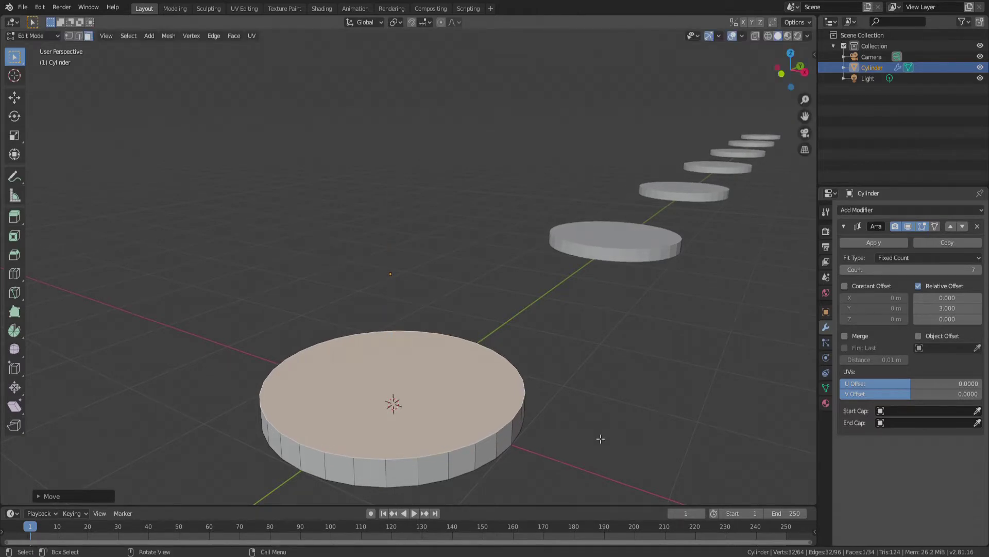
Step: Bevel the disc's upper rim by about 0.09 m and inset its top face by about 0.05 m
key("ctrl+b")
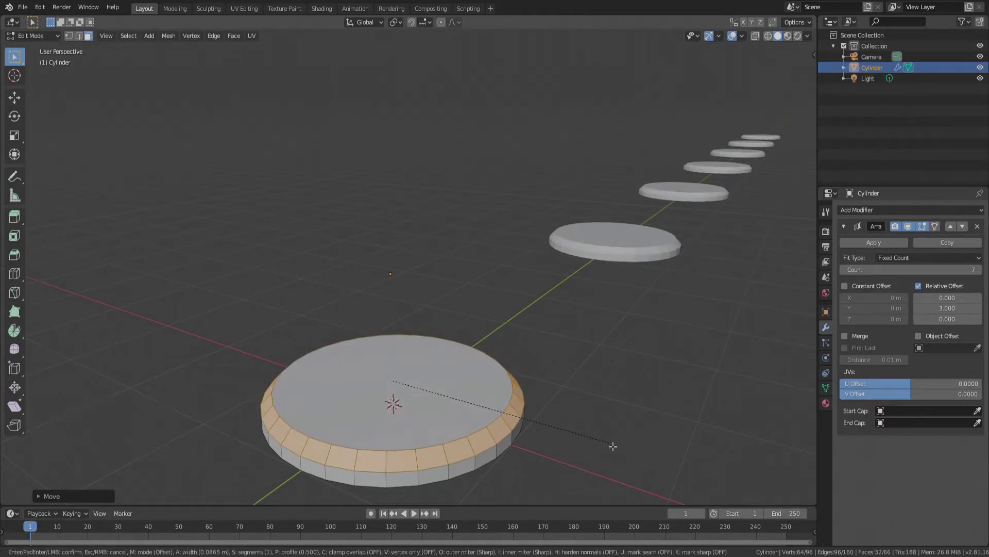
left_click(613, 446)
left_click(480, 407)
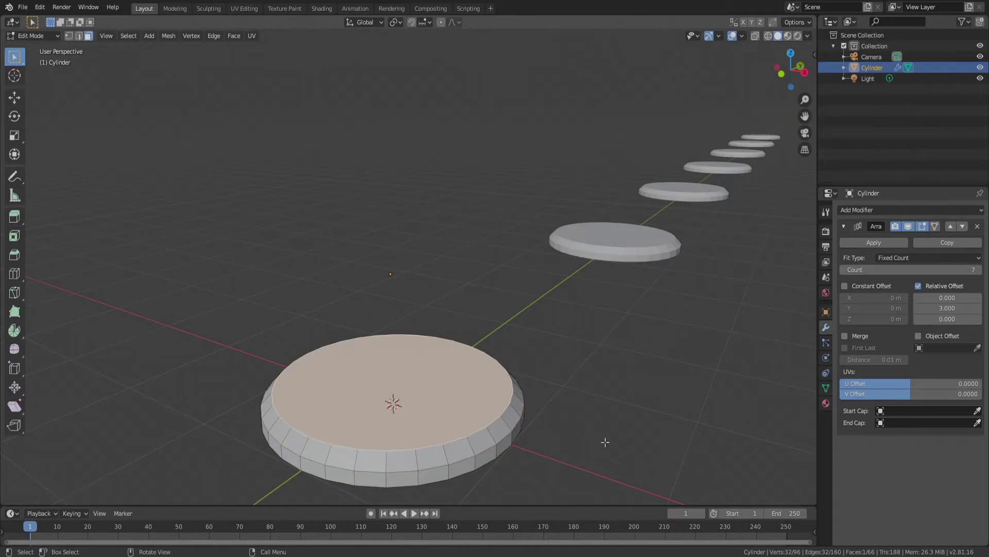
key("i")
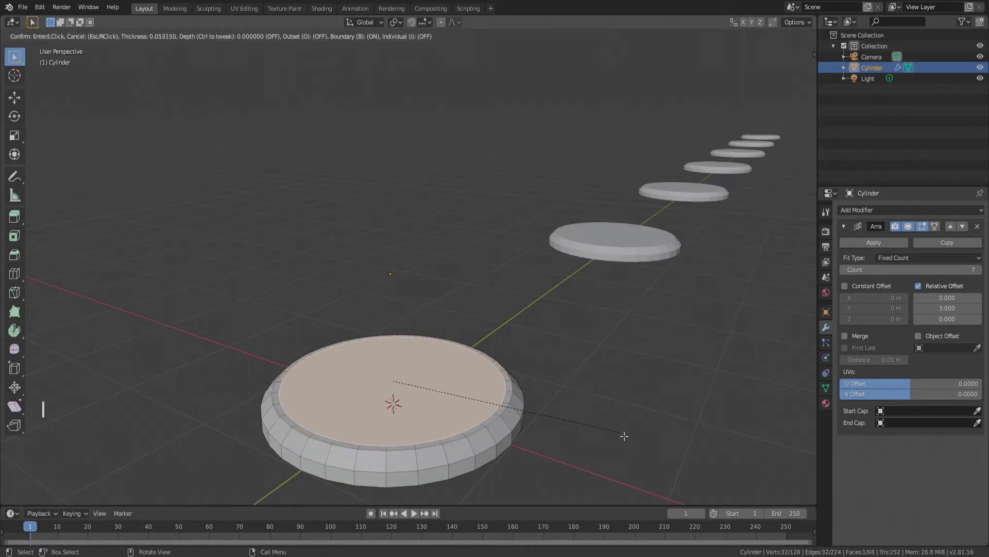
left_click(624, 435)
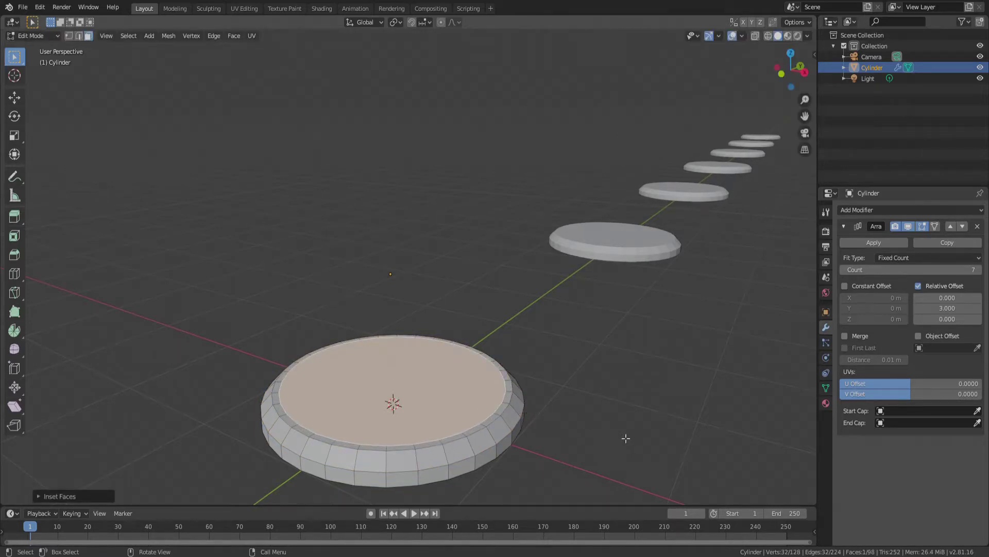
Step: Extrude the inset face upward into a short second tier and bevel its rim by about 0.08 m
key("e")
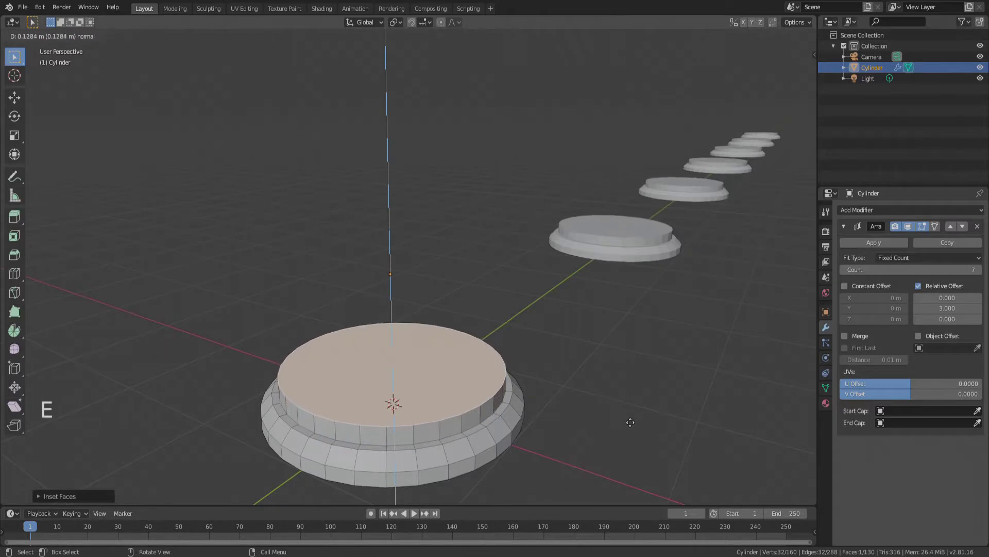
left_click(631, 418)
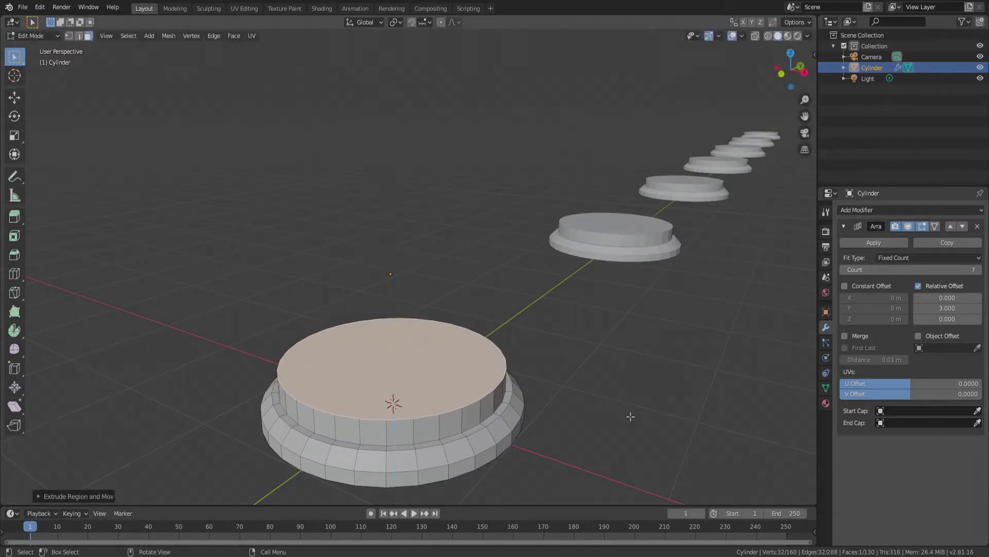
key("ctrl+b")
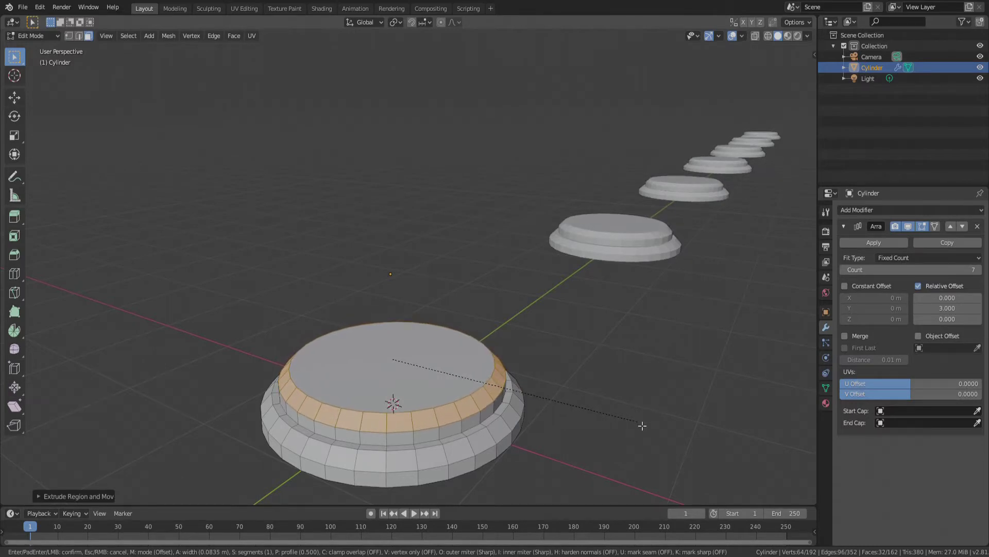
left_click(641, 425)
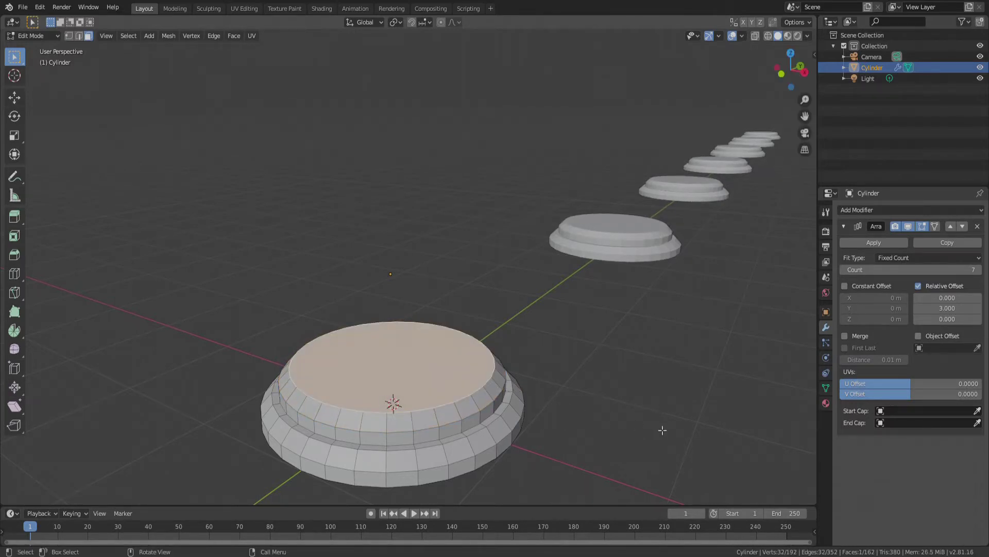
Step: Inset the second tier's top face and extrude it upward about 0.16 m as a third tier
key("i")
left_click(645, 416)
key("e")
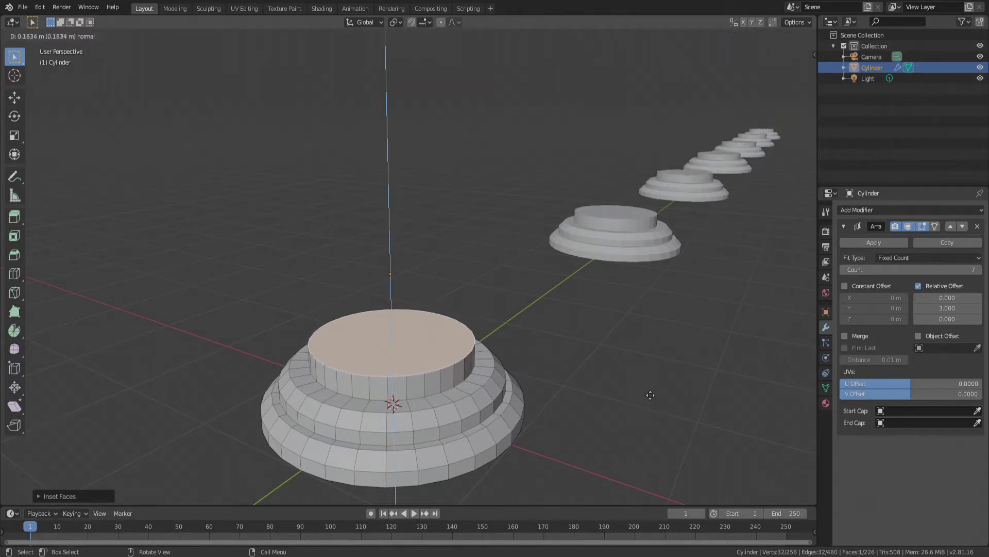
left_click(652, 397)
Step: Bevel the third tier's upper rim narrowly and inset its top face by about 0.05 m
key("ctrl+b")
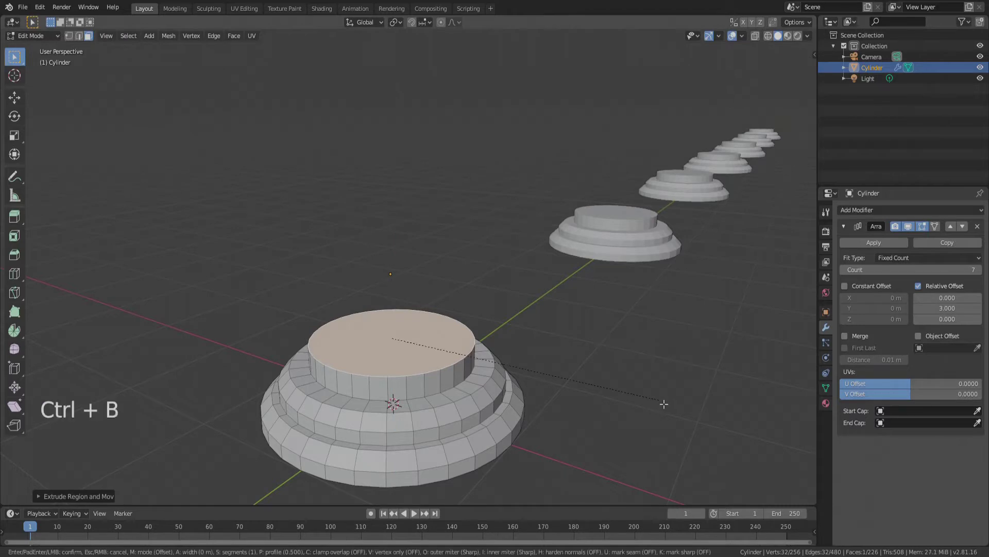
left_click(670, 406)
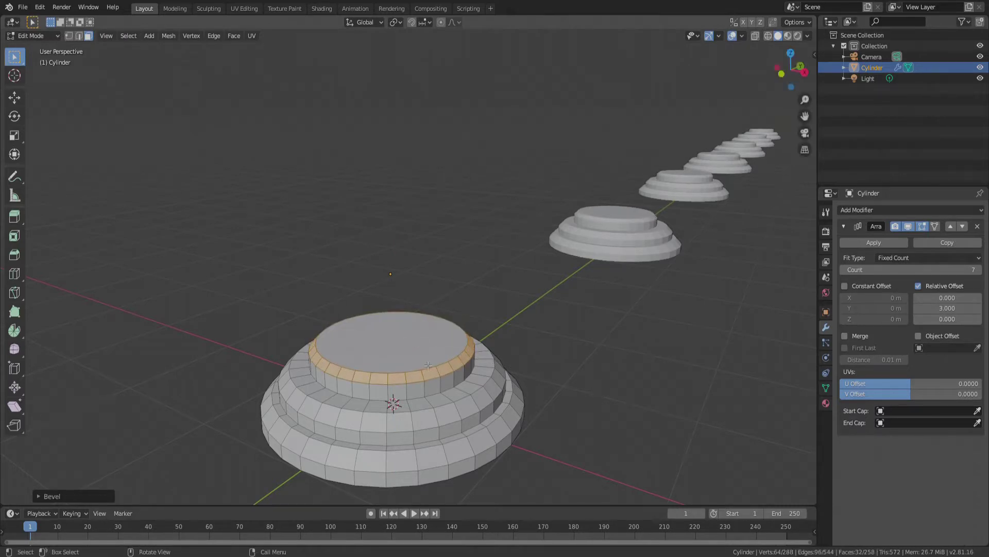
key("i")
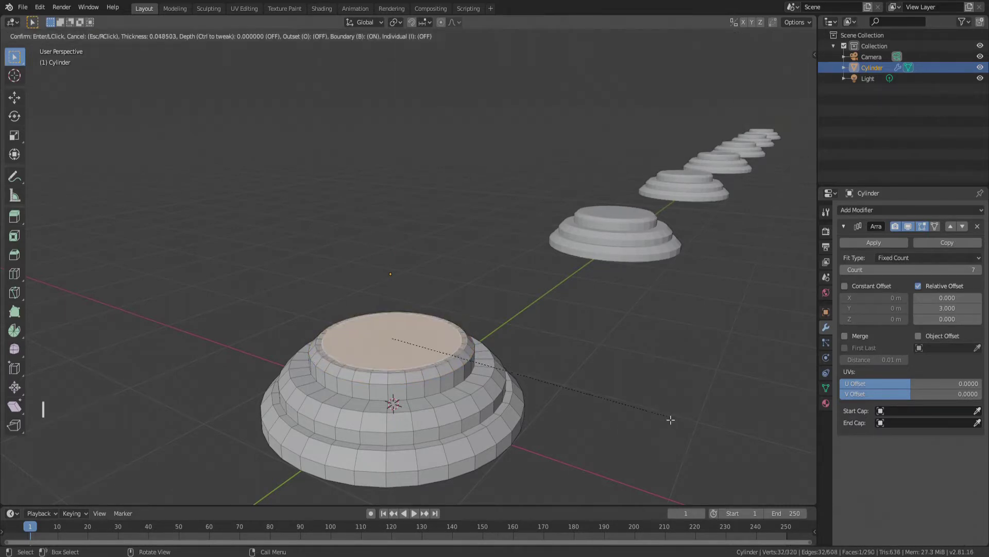
left_click(669, 419)
Step: Extrude the top face of the base upward about 7 m to form the column shaft
scroll(375, 457, "down", 3)
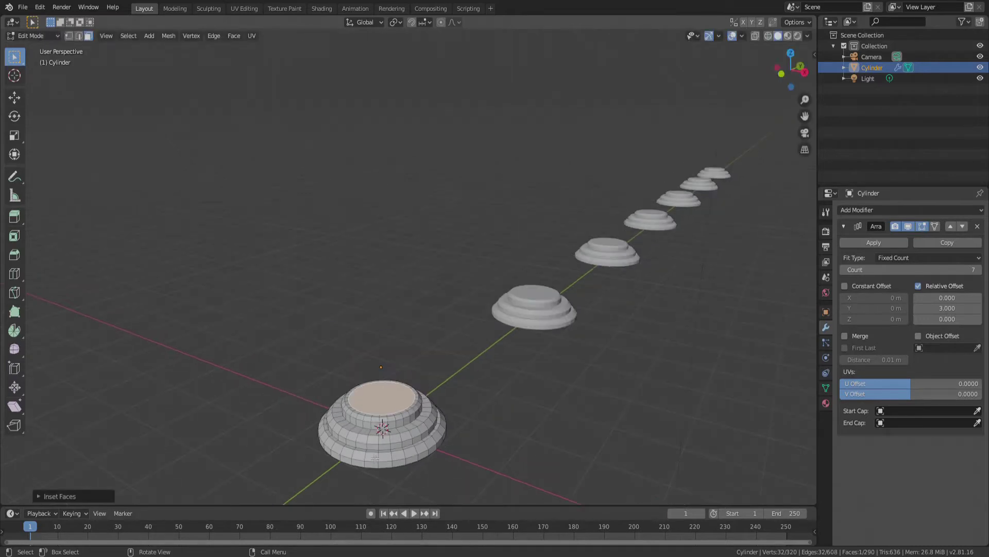
key("e")
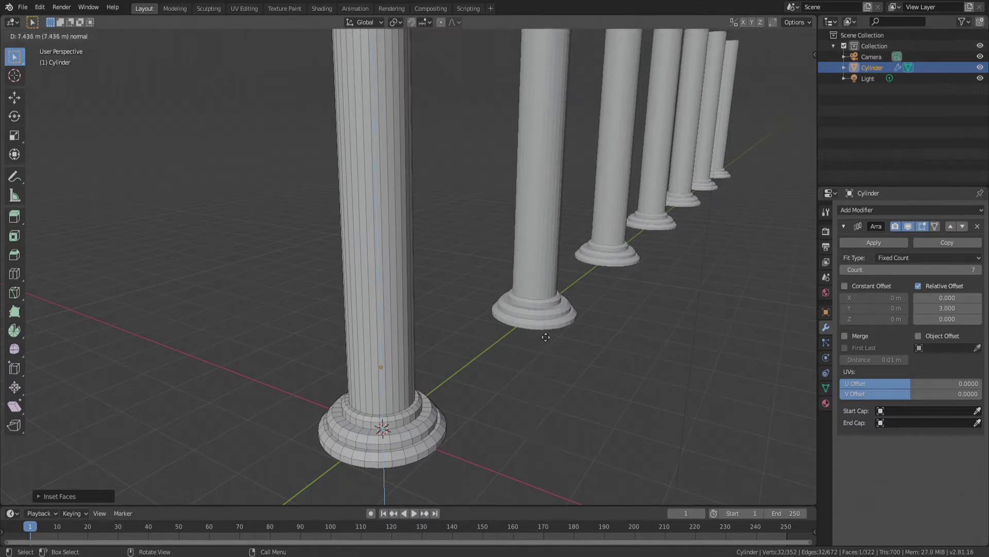
left_click(536, 365)
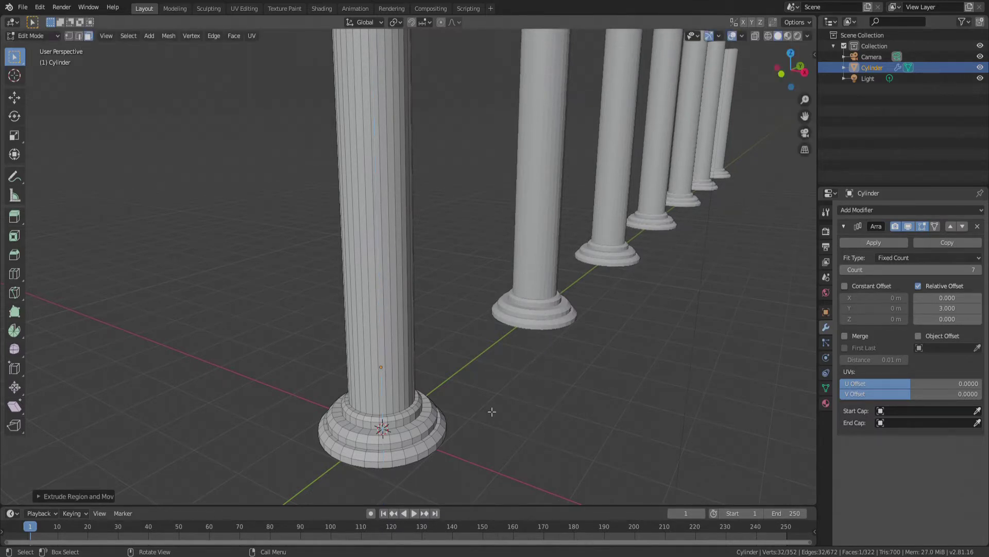
Step: Switch to wireframe display and subdivide the ring of vertical edges around the column shaft
middle_click_drag(536, 365, 504, 219)
key("shift+z")
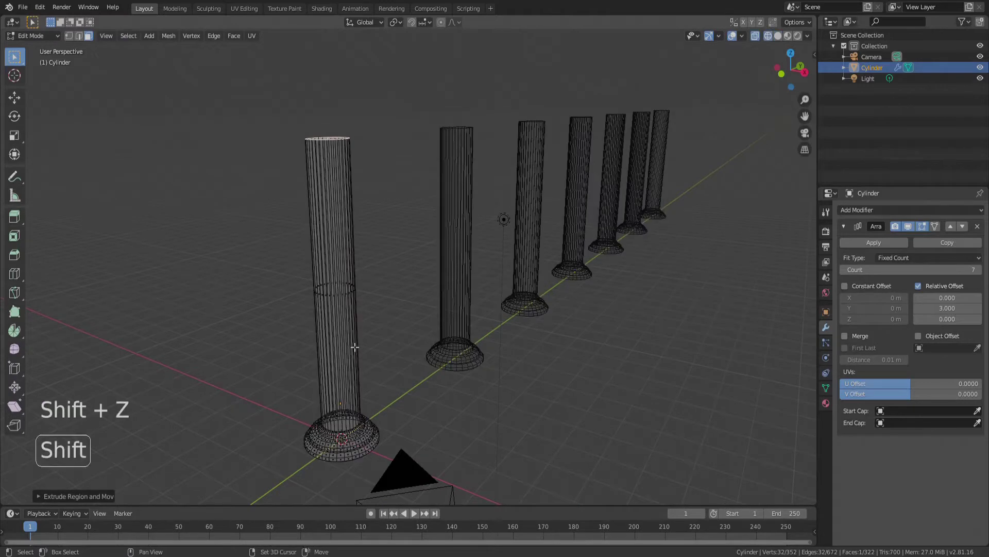
key("2")
left_click(338, 298, "ctrl+alt")
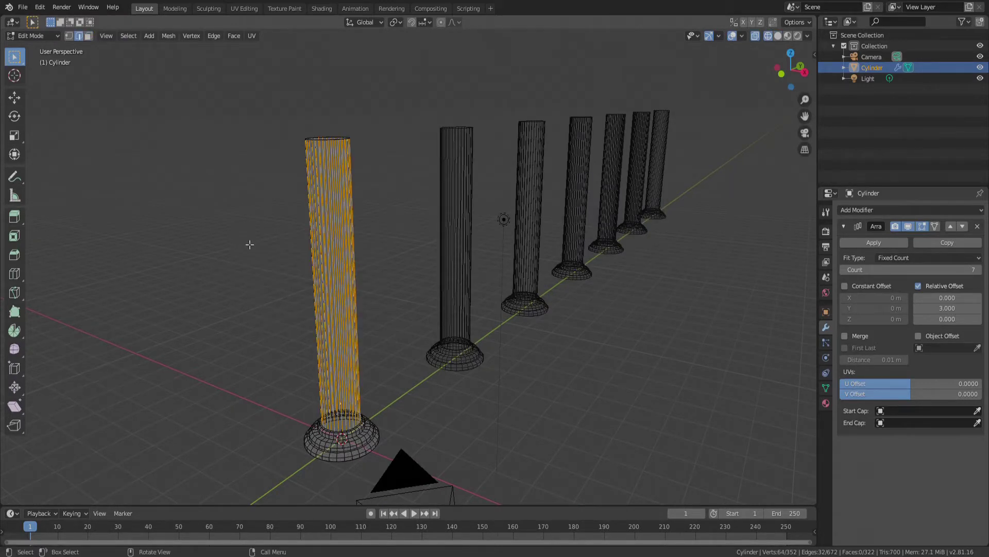
right_click(249, 244)
left_click(239, 222)
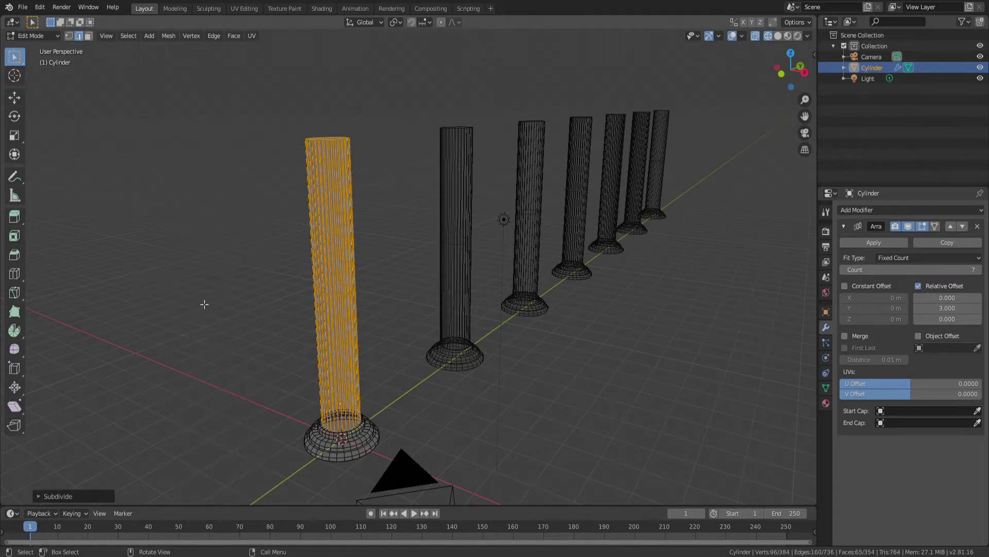
Step: Set the shaft subdivision's number of cuts to 9
left_click(69, 496)
left_click_drag(138, 420, 170, 421)
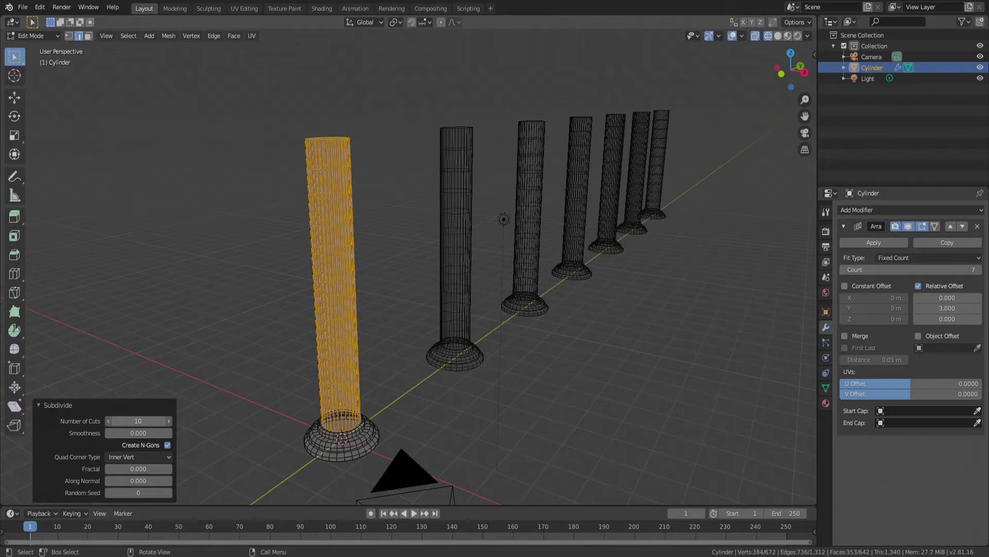
scroll(340, 275, "up", 6)
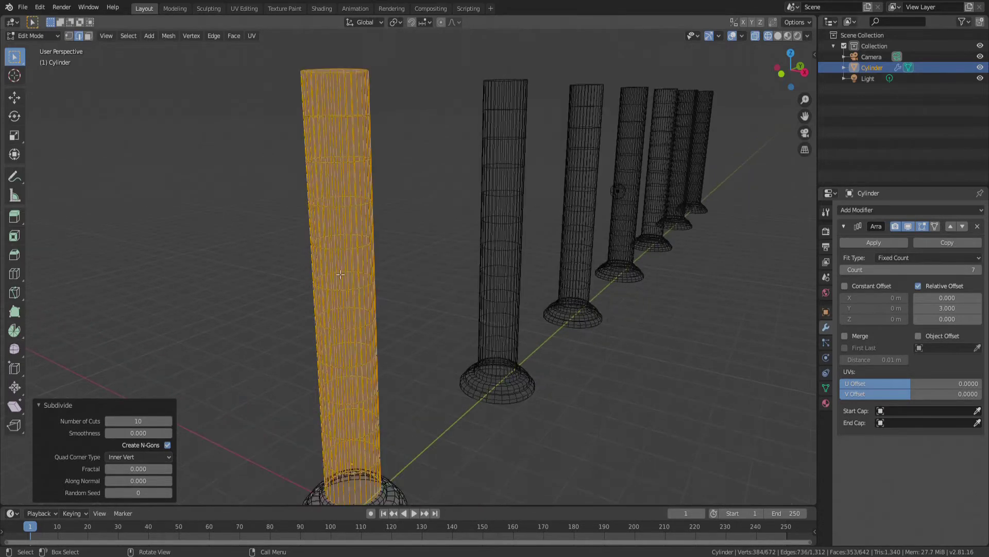
left_click_drag(148, 422, 139, 422)
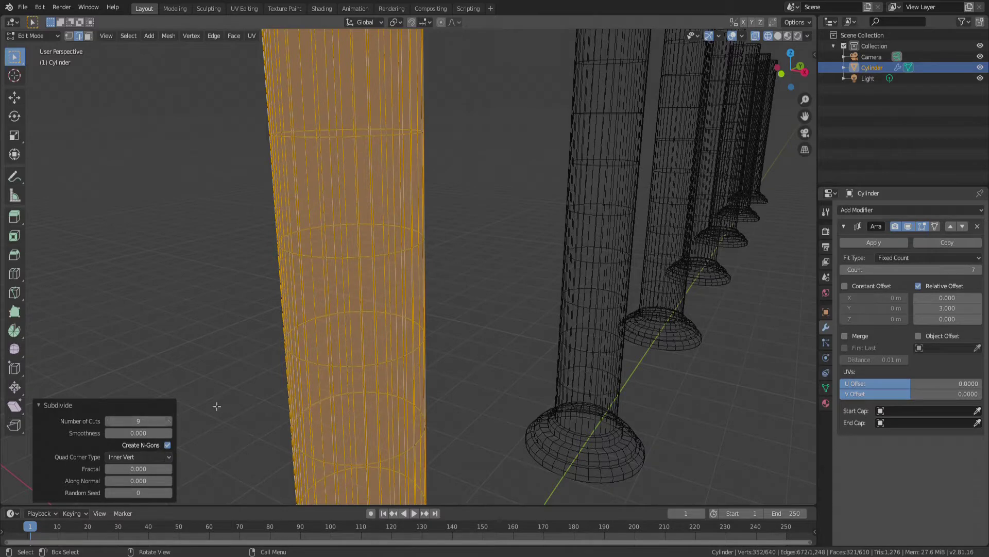
Step: Deselect the shaft edges and return the viewport from wireframe to solid display
left_click(248, 459)
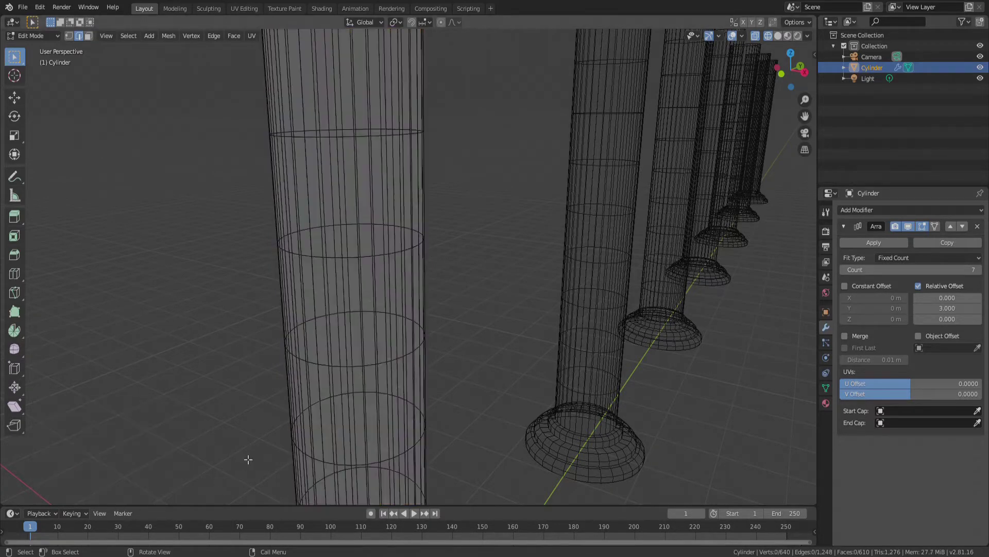
mouse_move(181, 479)
middle_mouse_down()
mouse_move(356, 347)
mouse_move(498, 287)
mouse_move(579, 327)
mouse_move(551, 348)
mouse_move(557, 366)
middle_mouse_up()
key("shift+z")
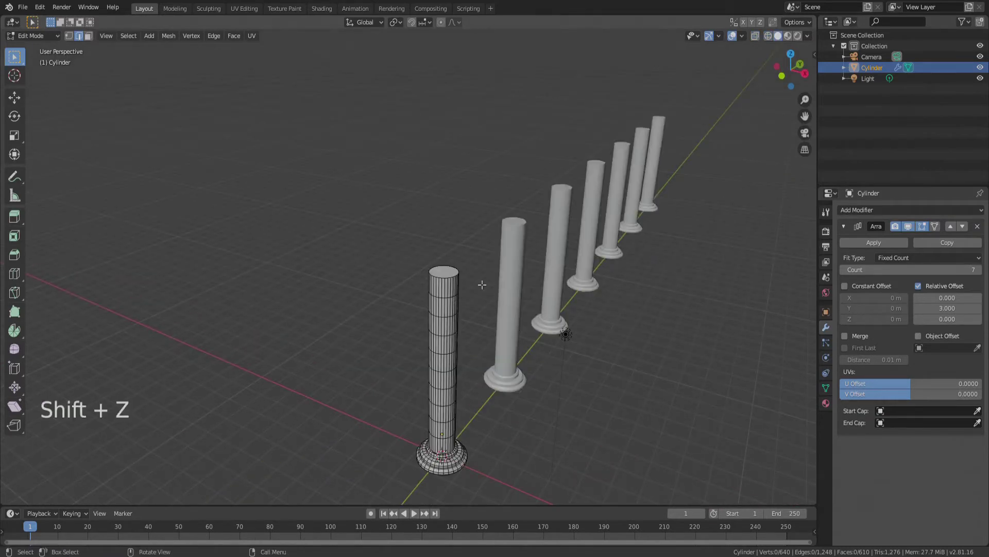
Step: Scale the shaft's top face to about 0.76 using smooth proportional editing with a proportional size of about 4.6, tapering the column
scroll(415, 295, "up", 5)
key("3")
left_click(433, 286)
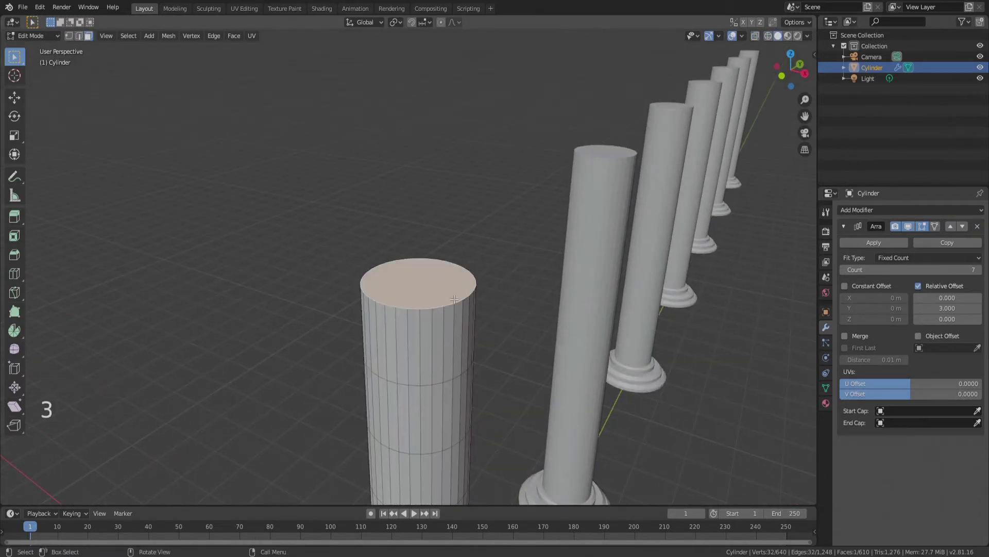
middle_click_drag(381, 194, 411, 52)
left_click(441, 22)
middle_click_drag(407, 206, 390, 277)
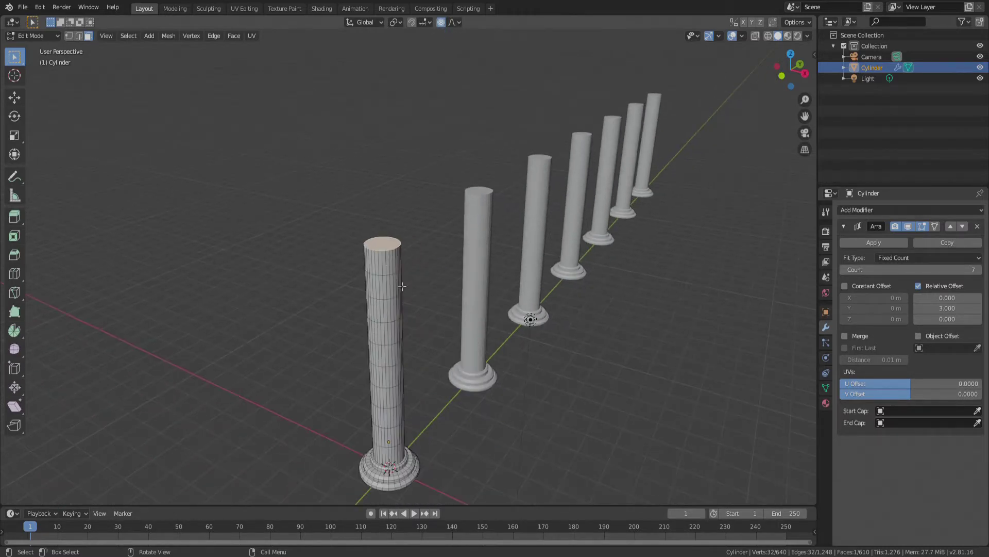
key("s")
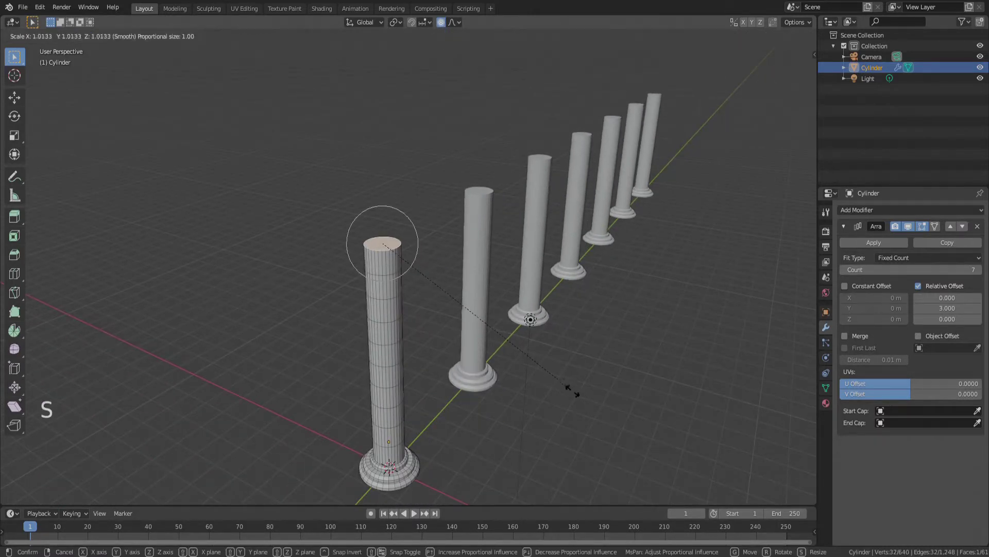
scroll(586, 397, "up", 8)
scroll(528, 368, "down", 20)
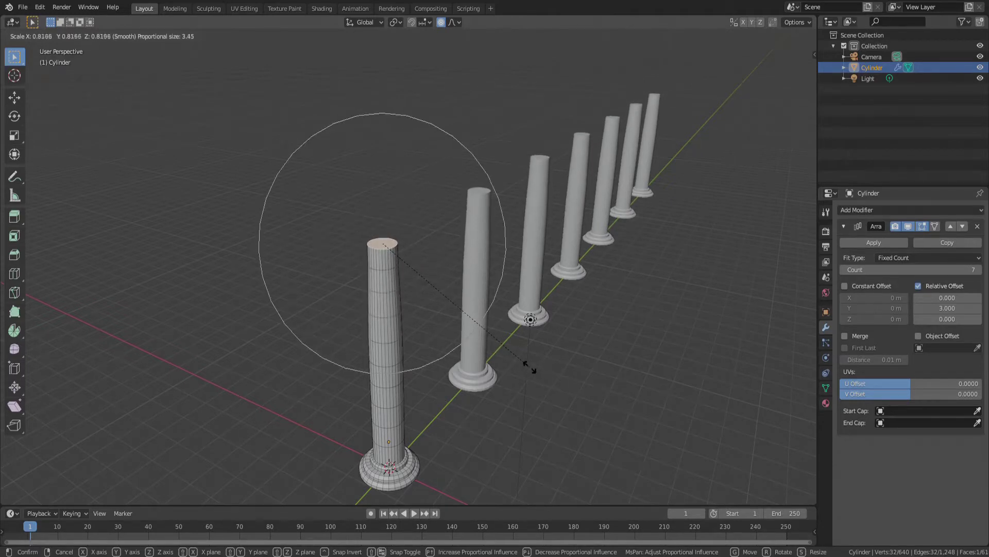
scroll(522, 354, "down", 3)
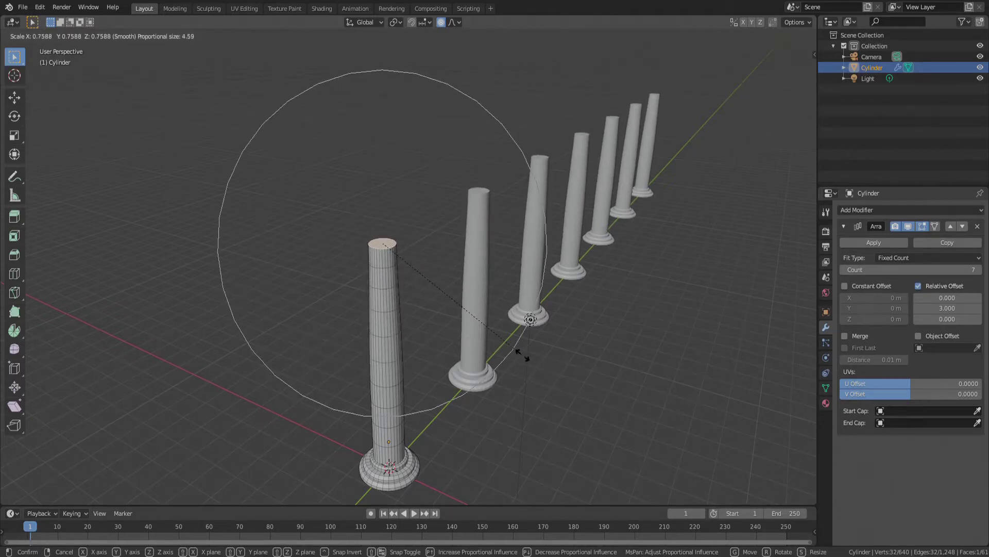
left_click(524, 355)
Step: Extrude the tapered shaft's top face upward about 0.03 m
key("KP_Decimal")
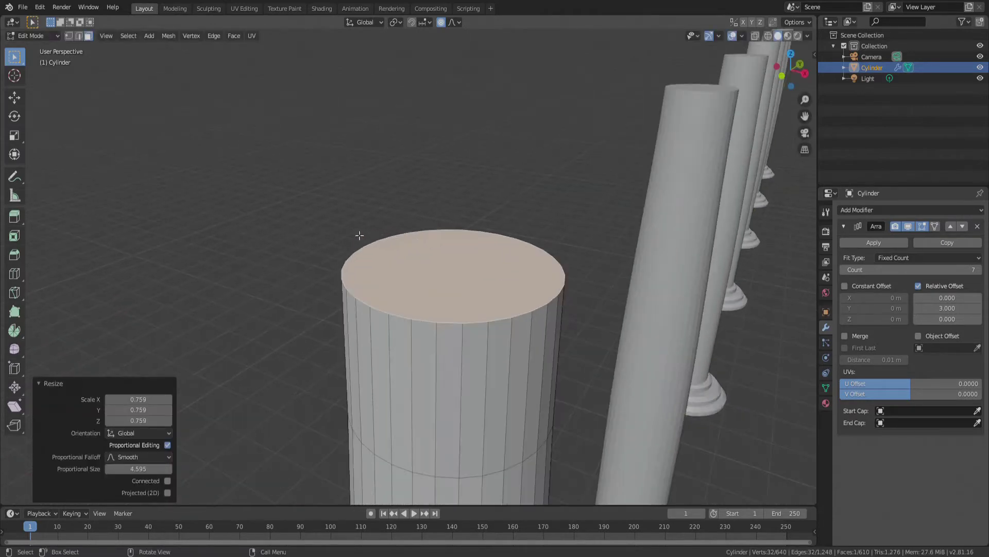
scroll(416, 266, "down", 2)
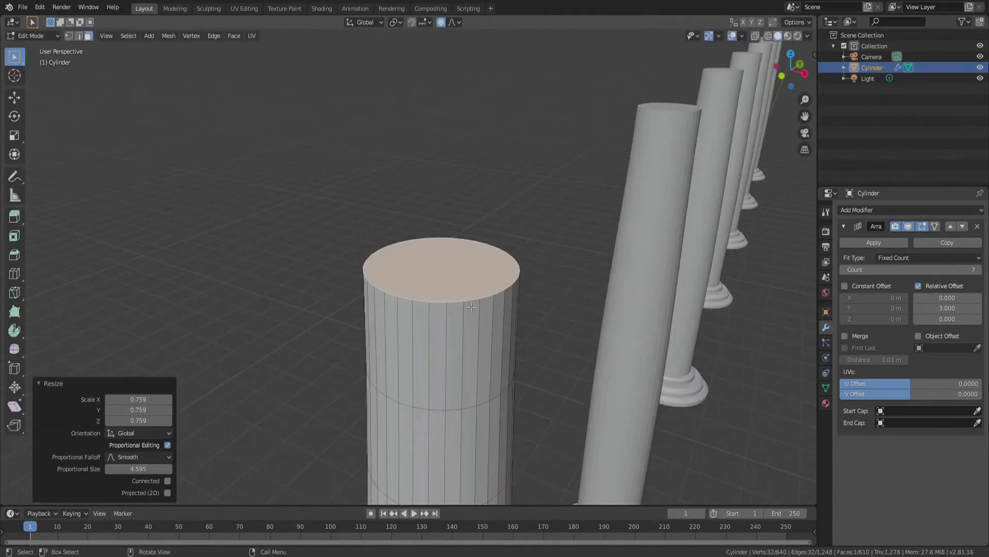
key("e")
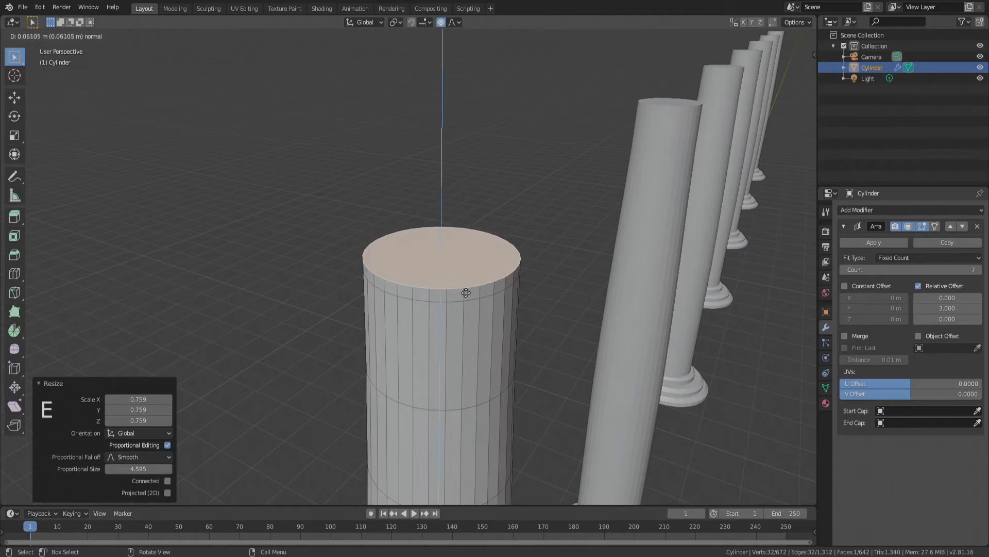
left_click(466, 292)
Step: Turn off proportional editing and scale the extruded top face to about 1.55
key("s")
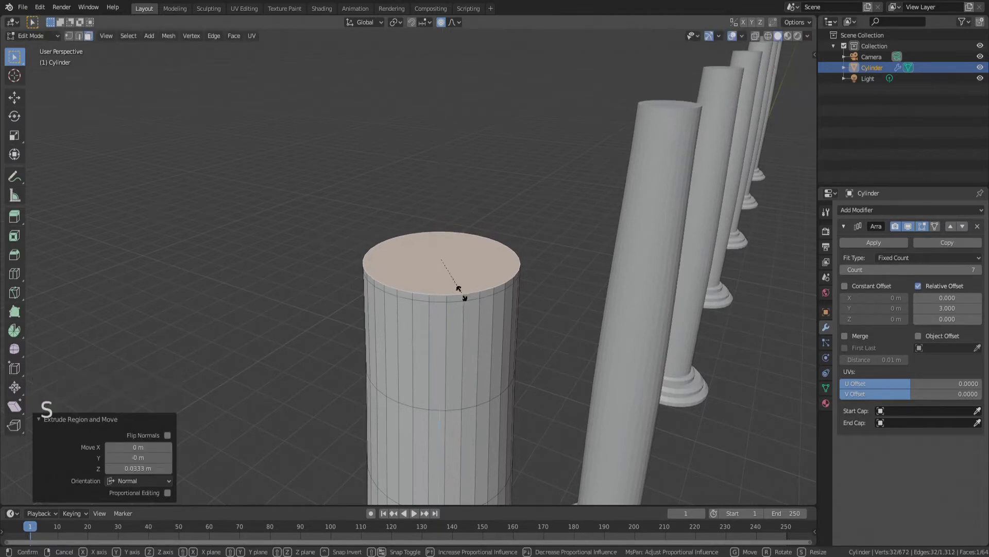
right_click(479, 304)
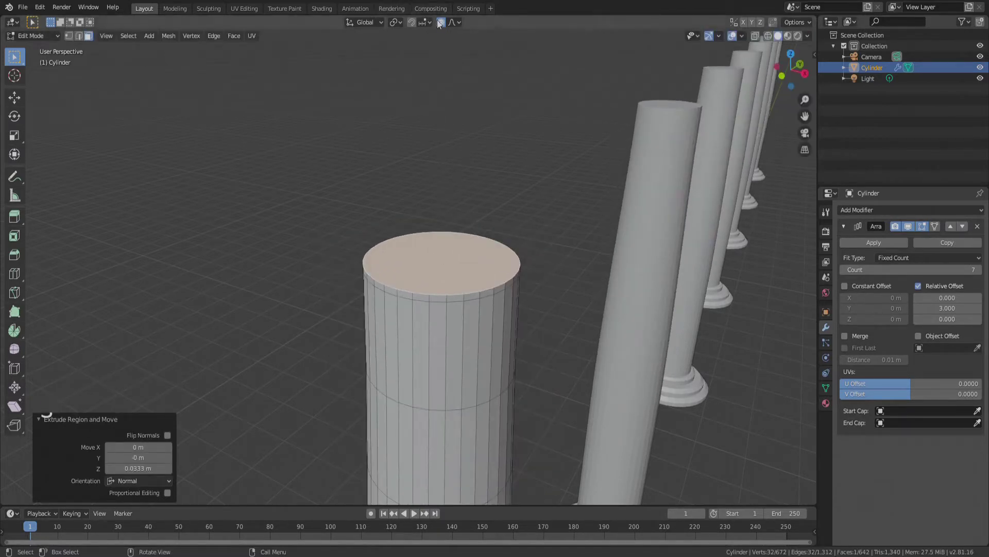
key("s")
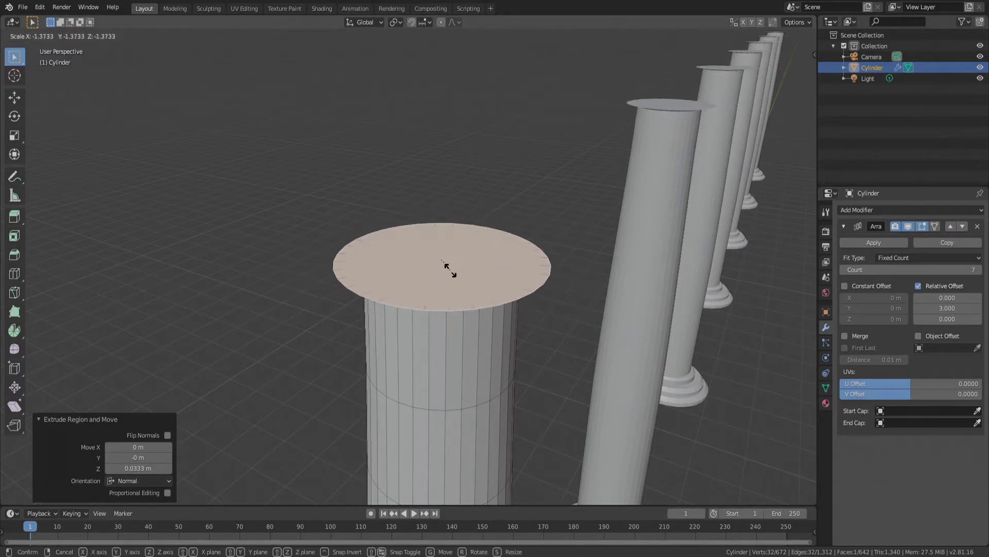
key("Escape")
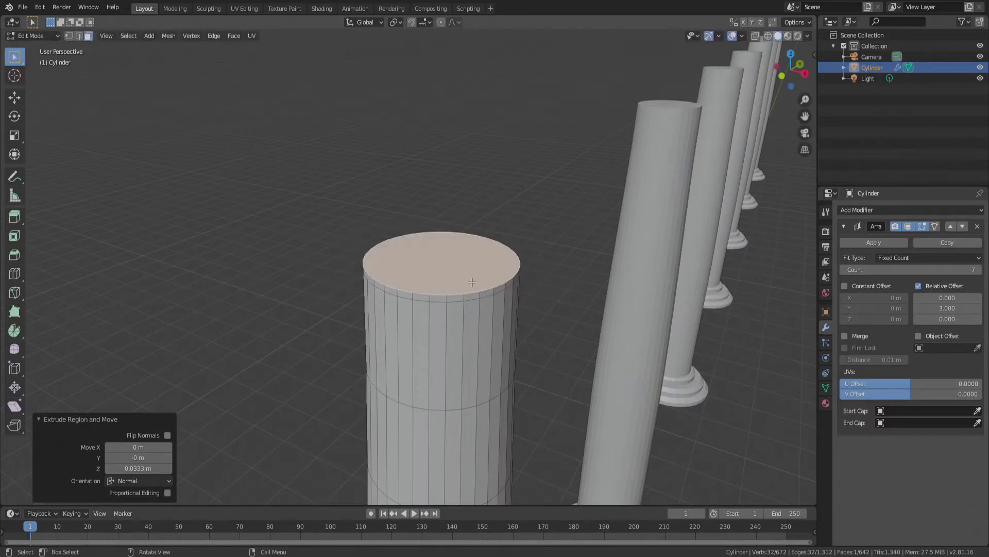
key("s")
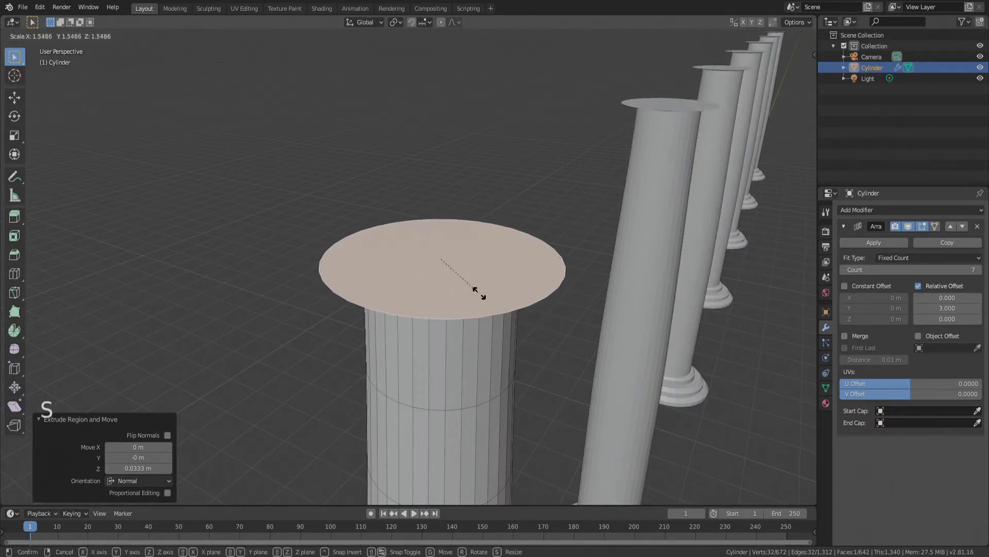
left_click(479, 292)
Step: Extrude the widened top face upward about 0.08 m to form the capital's first tier
middle_click_drag(496, 277, 515, 255)
scroll(450, 241, "up", 5)
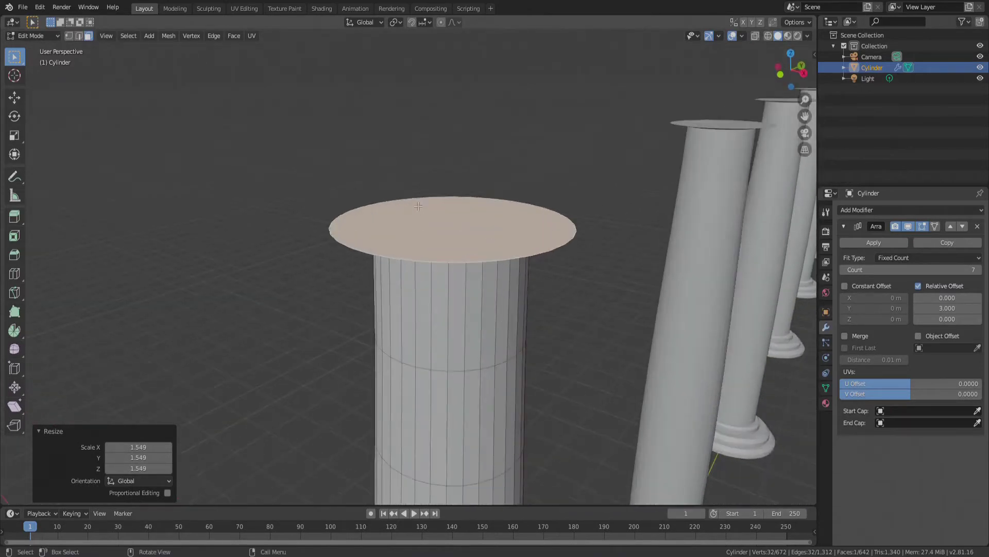
key("e")
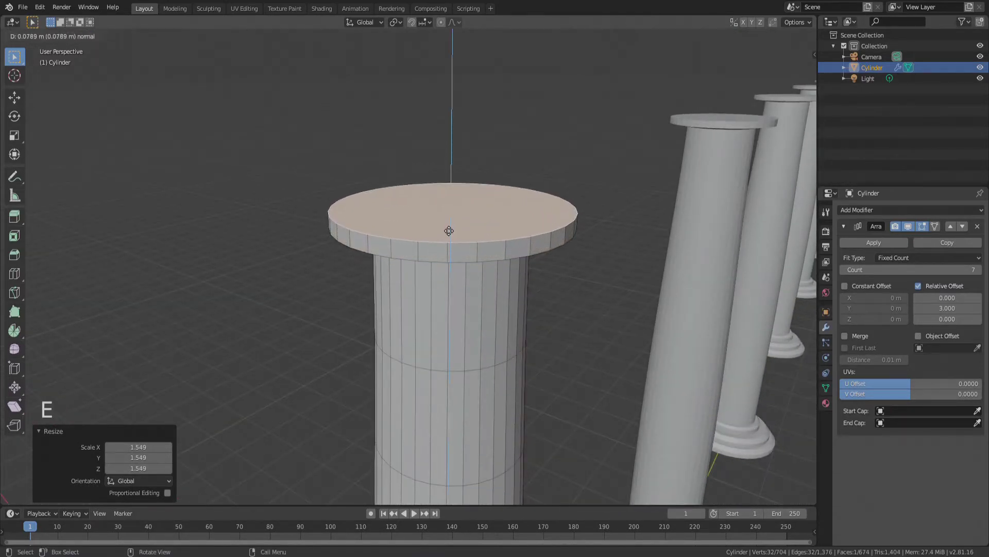
left_click(459, 236)
Step: Extrude the first tier's top face about 0.02 m and scale it to about 1.24
key("e")
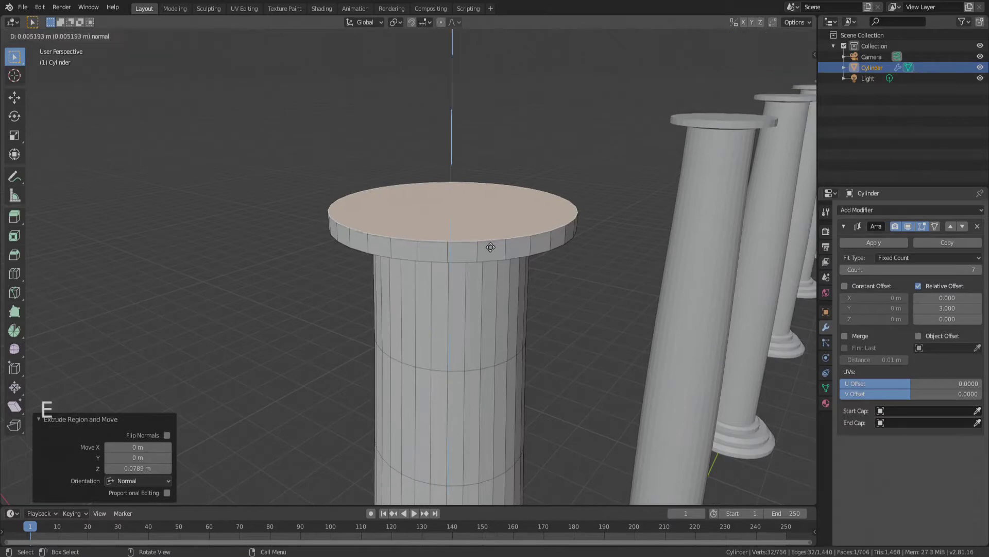
left_click(488, 246)
key("s")
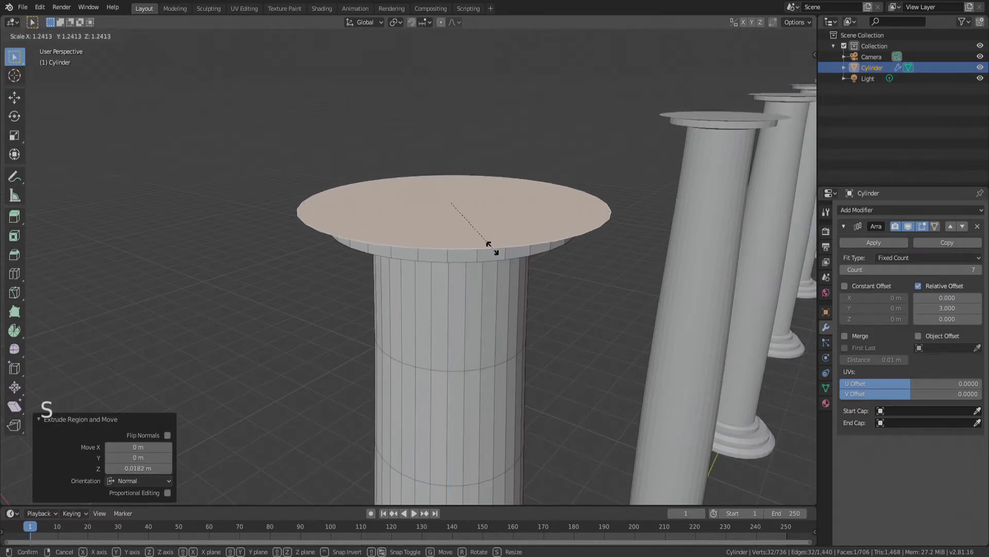
left_click(496, 251)
Step: Extrude the enlarged face upward about 0.11 m to form the capital's second tier
scroll(500, 228, "down", 6)
middle_click_drag(499, 228, 596, 252)
scroll(448, 170, "up", 5)
scroll(449, 170, "up", 3)
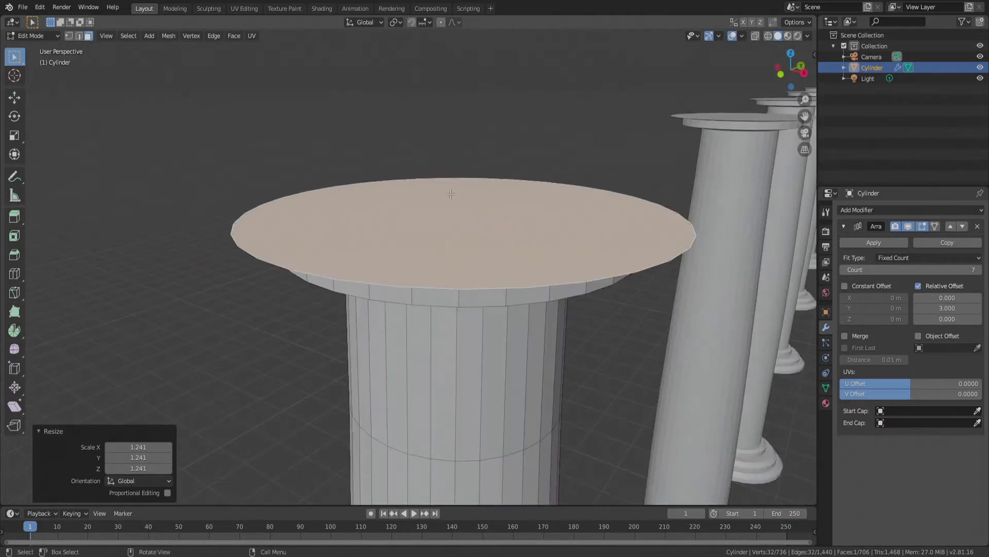
key("e")
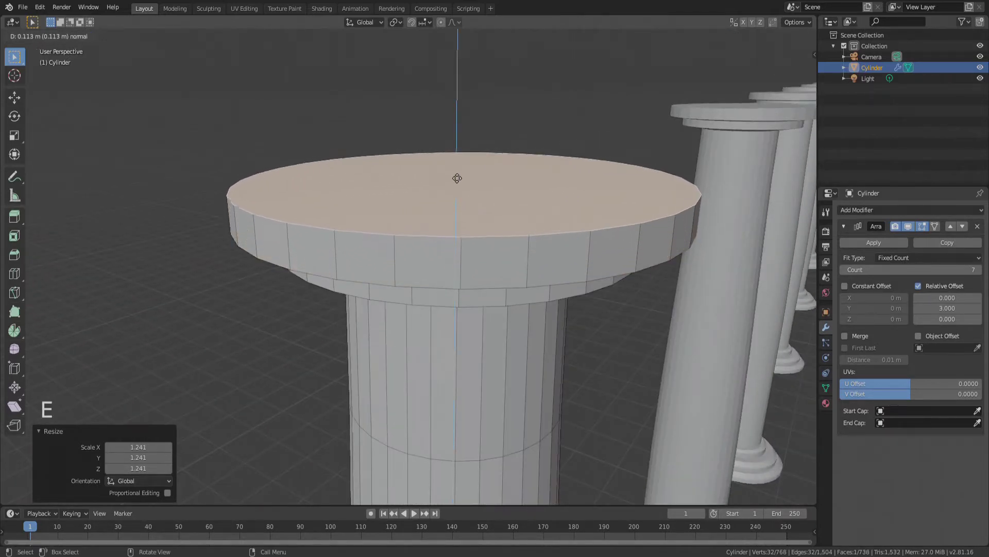
left_click(457, 176)
Step: Extrude the second tier's top face about 0.03 m and scale it to about 1.2
scroll(457, 176, "down", 8)
middle_click_drag(510, 237, 563, 243)
scroll(409, 157, "up", 6)
scroll(408, 156, "up", 3)
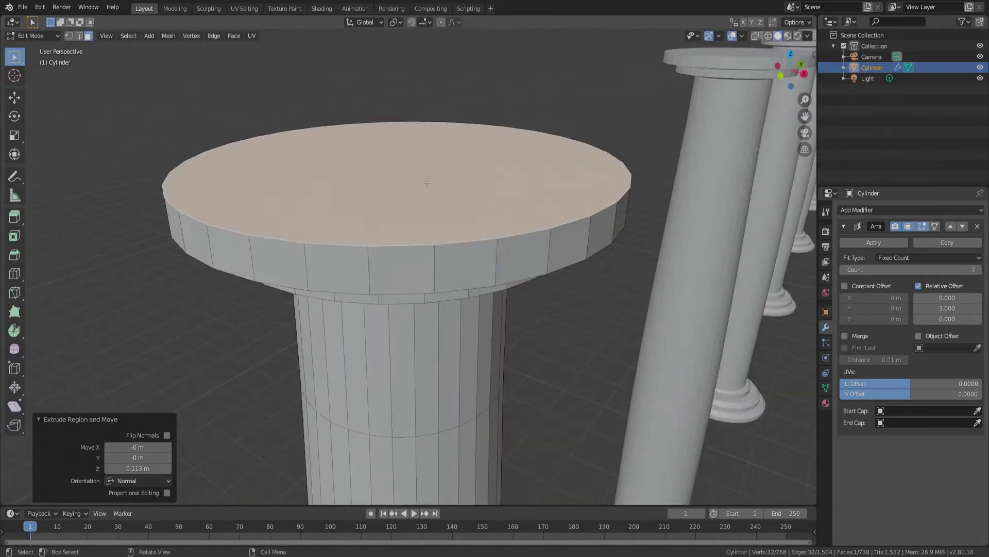
key("e")
left_click(432, 183)
key("s")
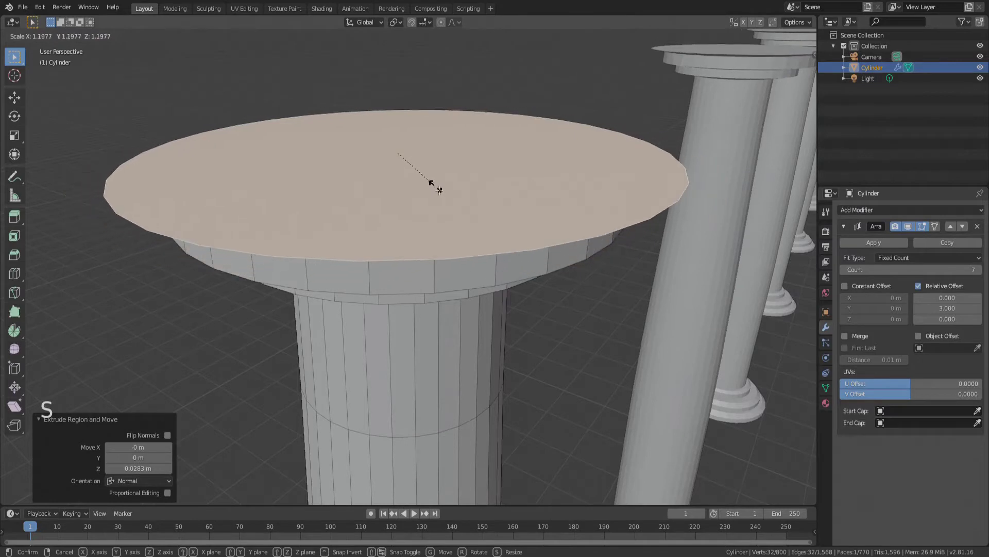
left_click(439, 190)
Step: Extrude the enlarged face upward about 0.14 m to form the capital's third tier
key("e")
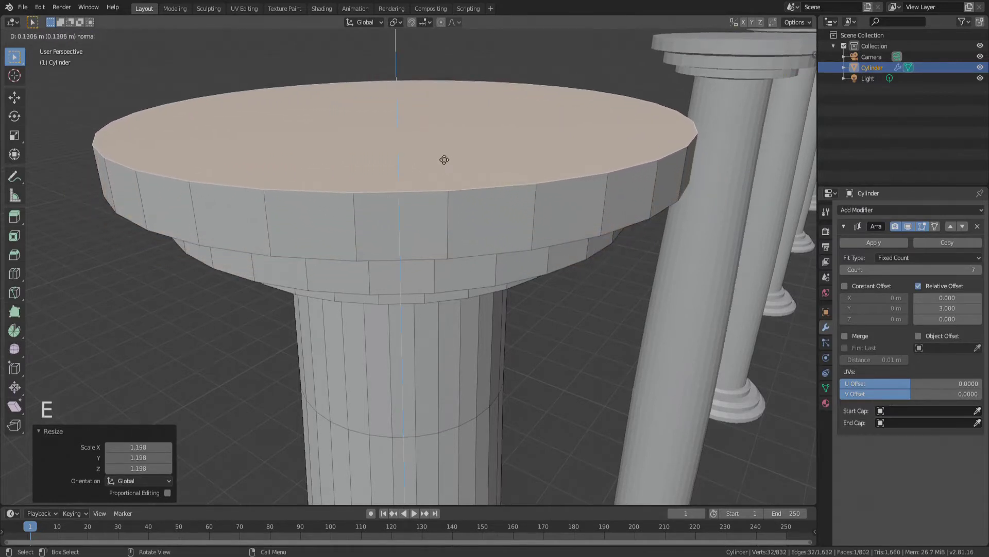
left_click(444, 161)
scroll(515, 206, "down", 8)
middle_click_drag(531, 228, 530, 309)
scroll(414, 187, "up", 6)
scroll(419, 187, "up", 4)
scroll(416, 220, "down", 4)
scroll(407, 225, "up", 2)
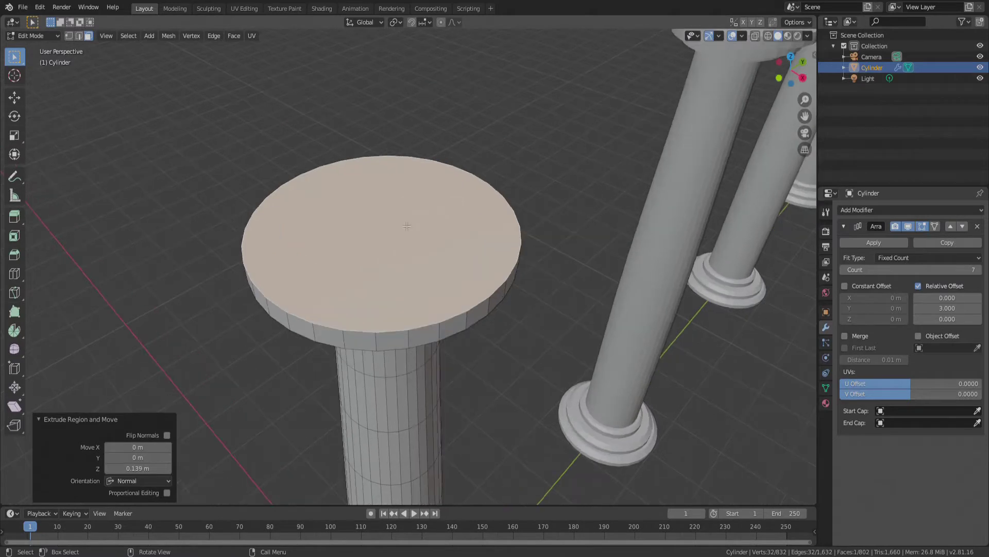
Step: Bevel the lower rim edge loops of all three capital tiers with one segment about 0.045 m wide
middle_click_drag(377, 188, 735, 320)
scroll(393, 230, "up", 6)
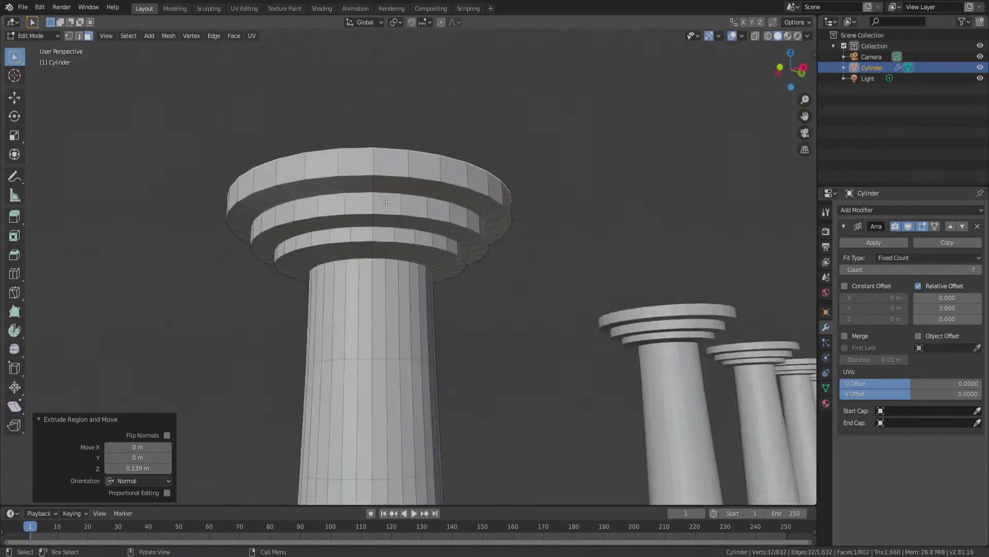
key("2")
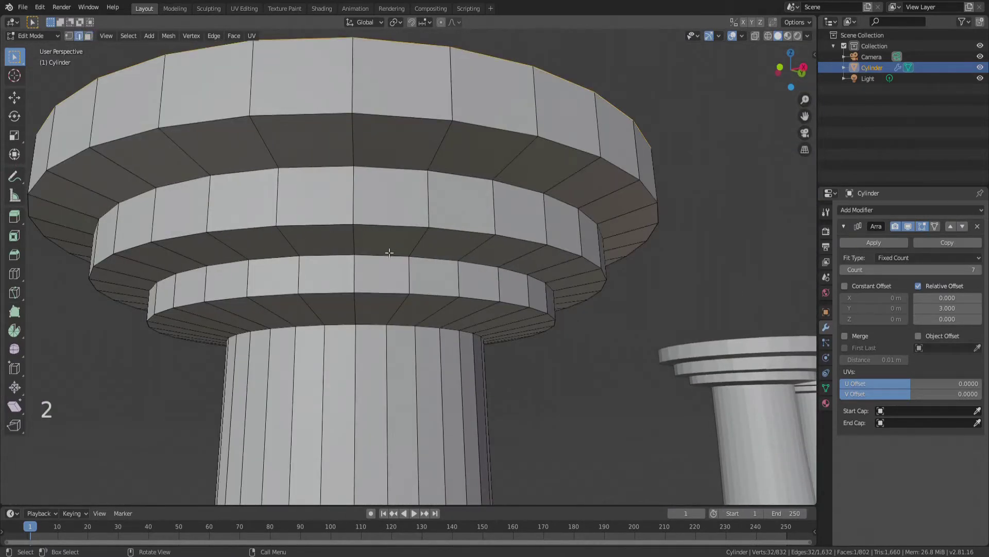
left_click(391, 229)
left_click(402, 121, "shift")
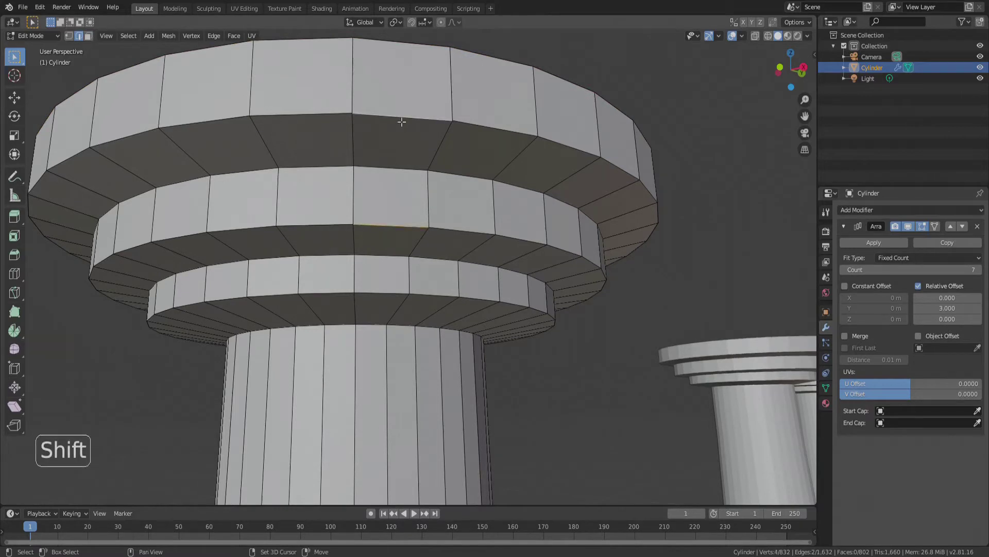
left_click(405, 230, "alt")
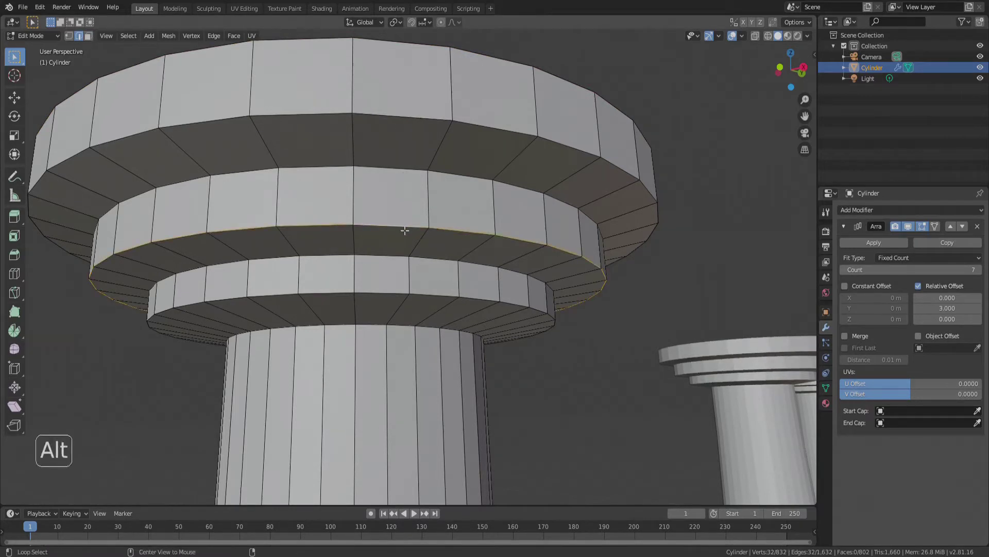
left_click(406, 121, "alt+shift")
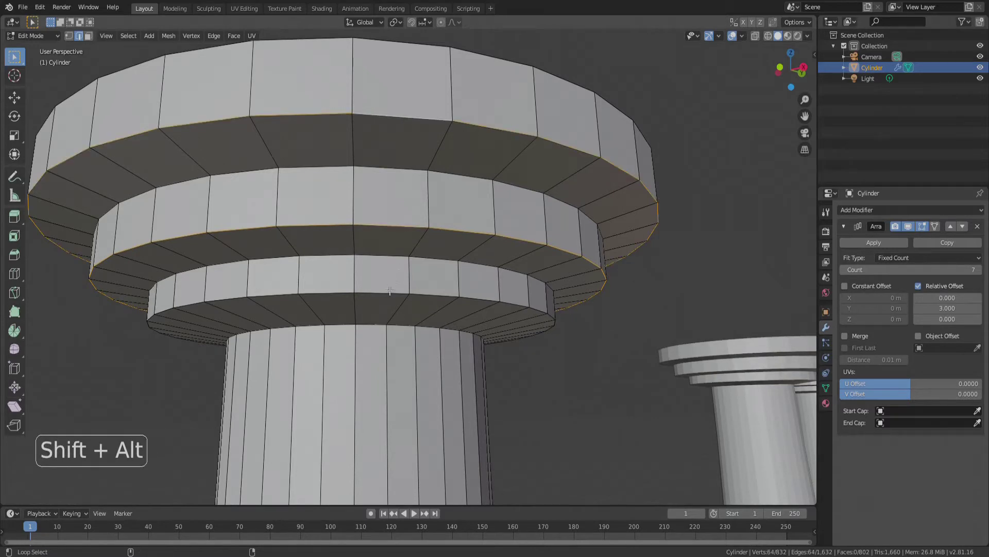
left_click(387, 295, "alt+shift")
key("ctrl+b")
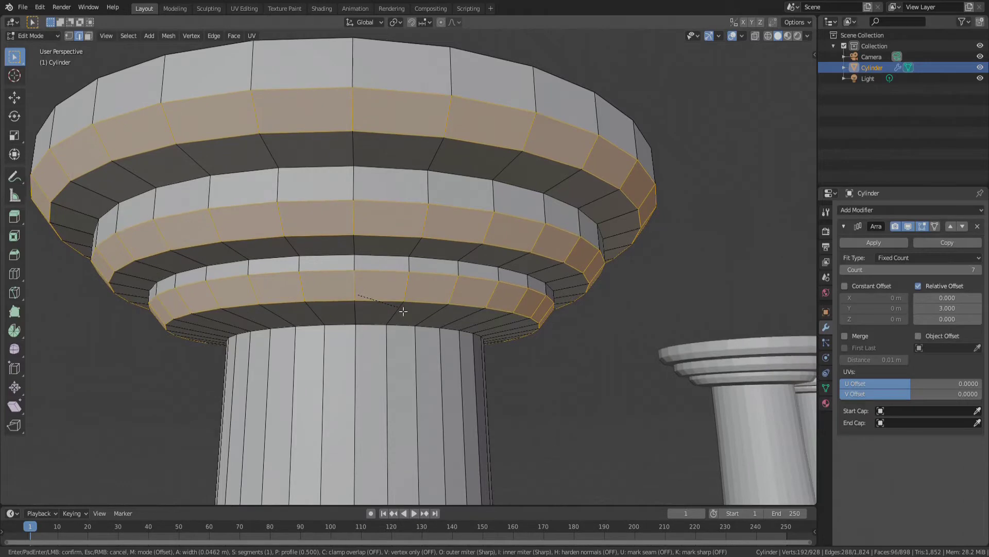
left_click(403, 310)
left_click(609, 412)
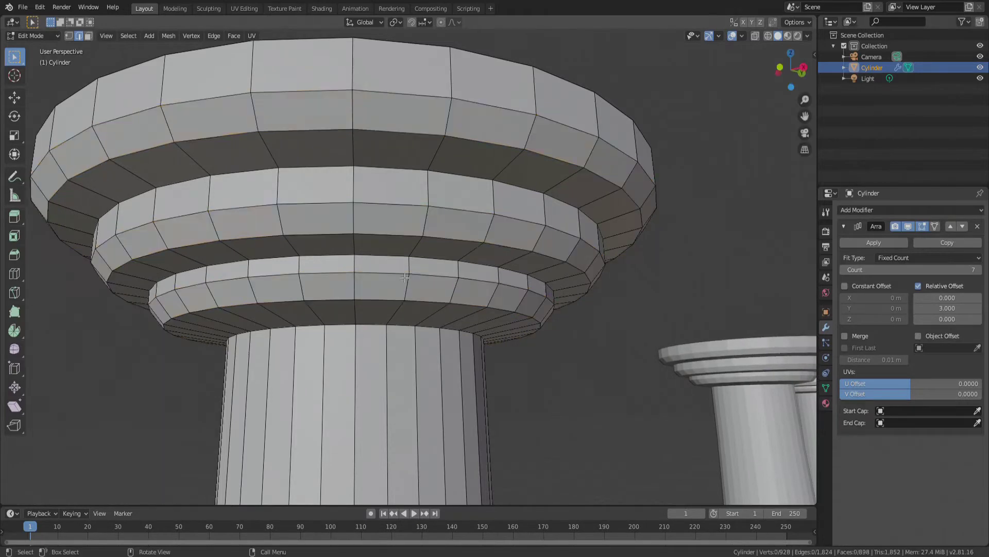
Step: Snap the 3D cursor to the centre of the capital's top face
scroll(424, 217, "down", 8)
middle_click_drag(424, 217, 399, 212)
scroll(388, 218, "up", 4)
key("3")
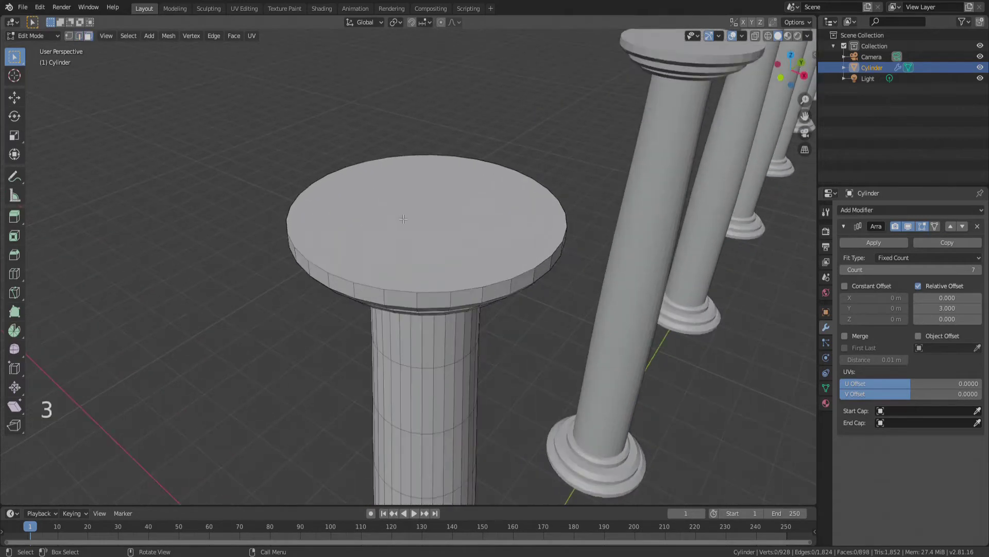
left_click(442, 239)
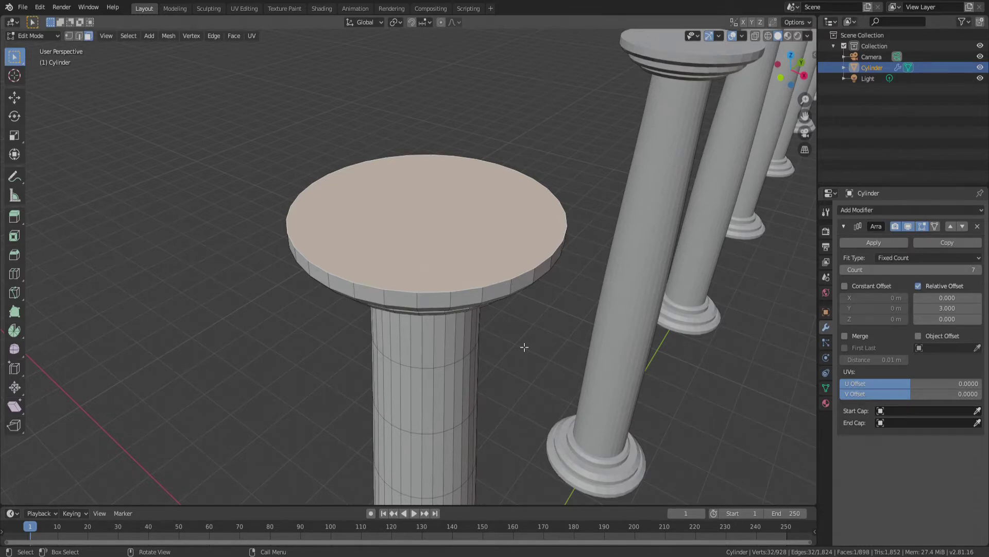
key("shift+s")
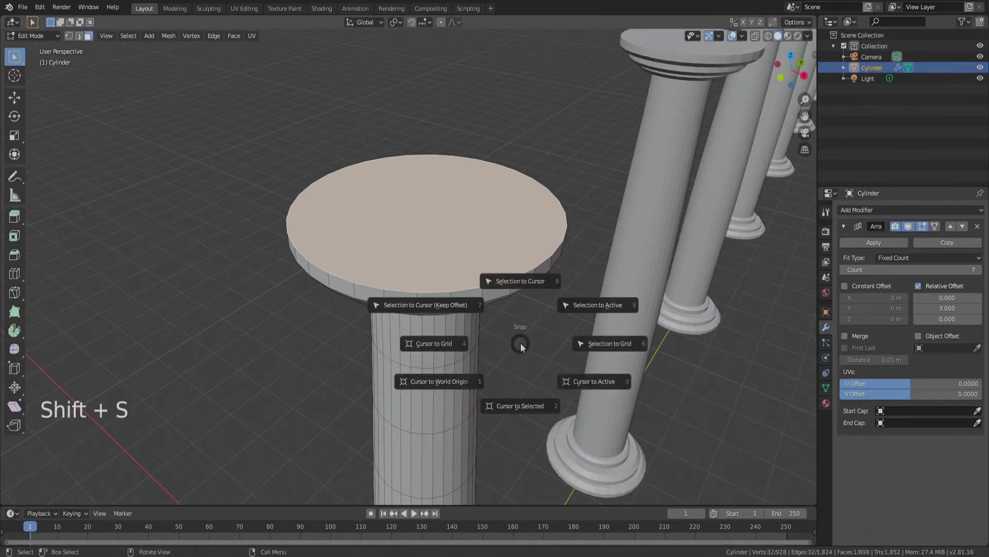
left_click(517, 407)
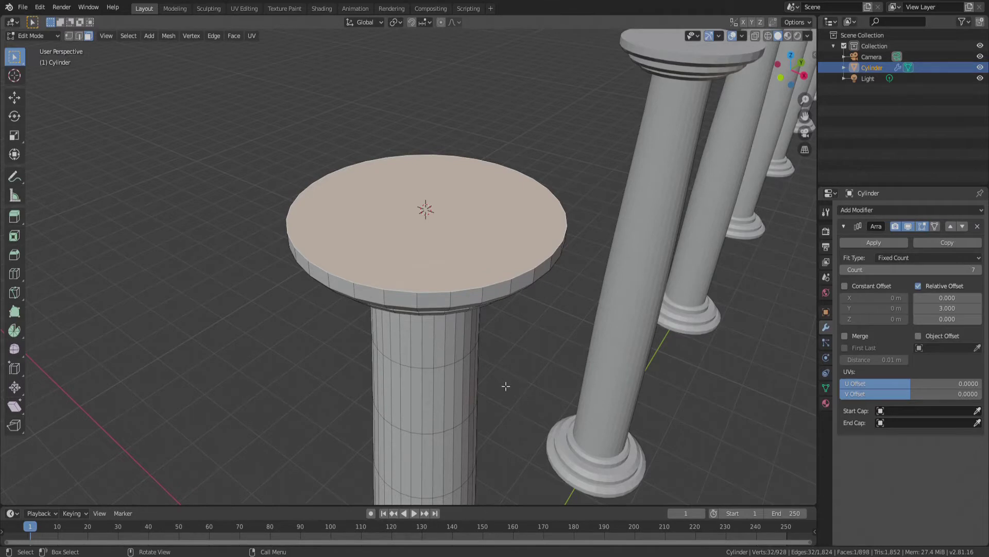
Step: Add a 2 m plane at the 3D cursor and extrude it upward about 0.26 m as the capital's square slab
key("shift+a")
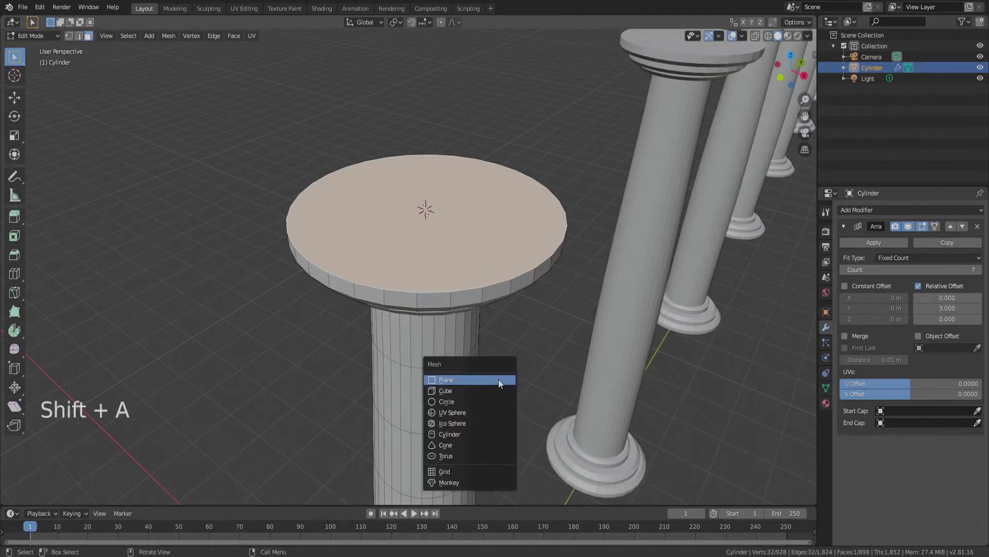
left_click(499, 380)
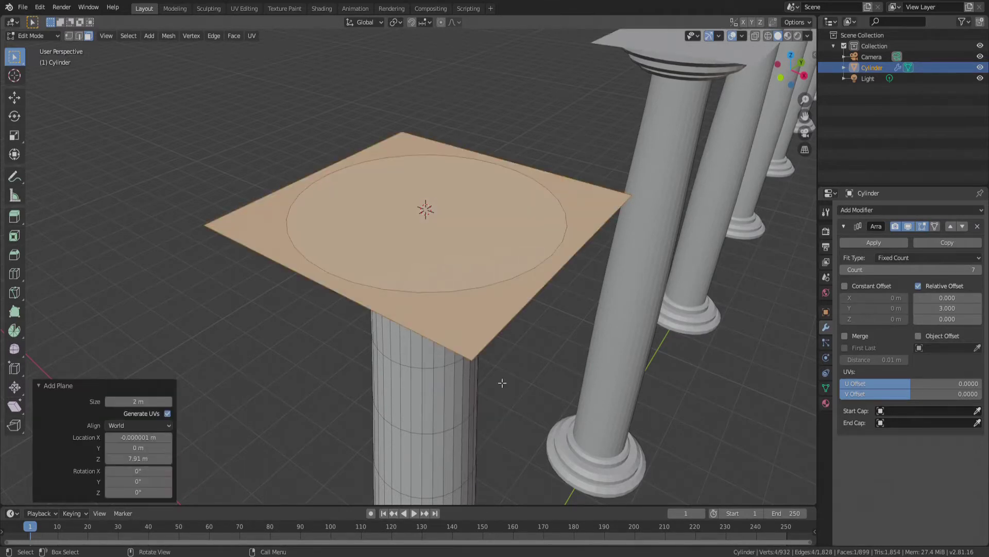
key("e")
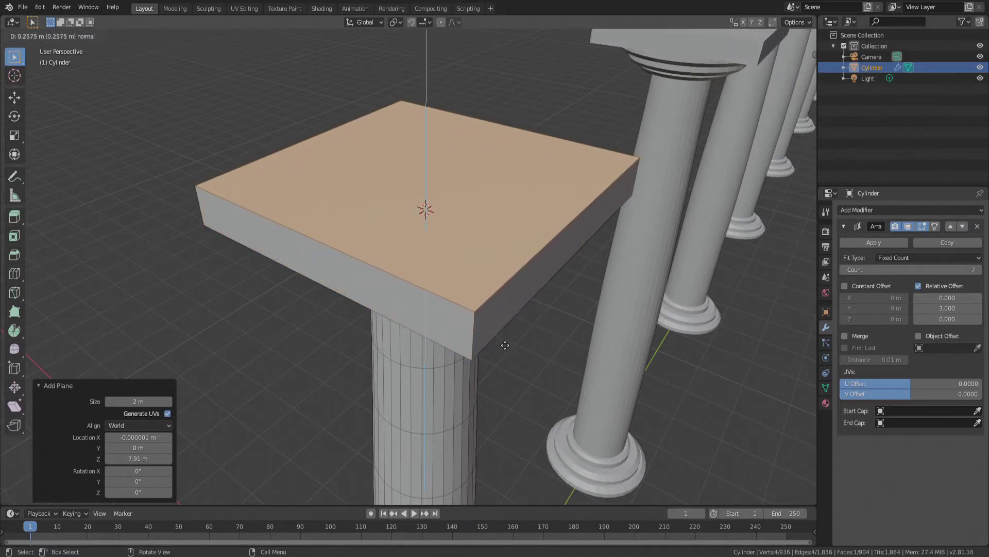
left_click(504, 342)
Step: Try beveling only the edges around the square slab's bottom face, and undo the bevel
middle_click_drag(533, 392, 531, 317)
left_click(470, 135)
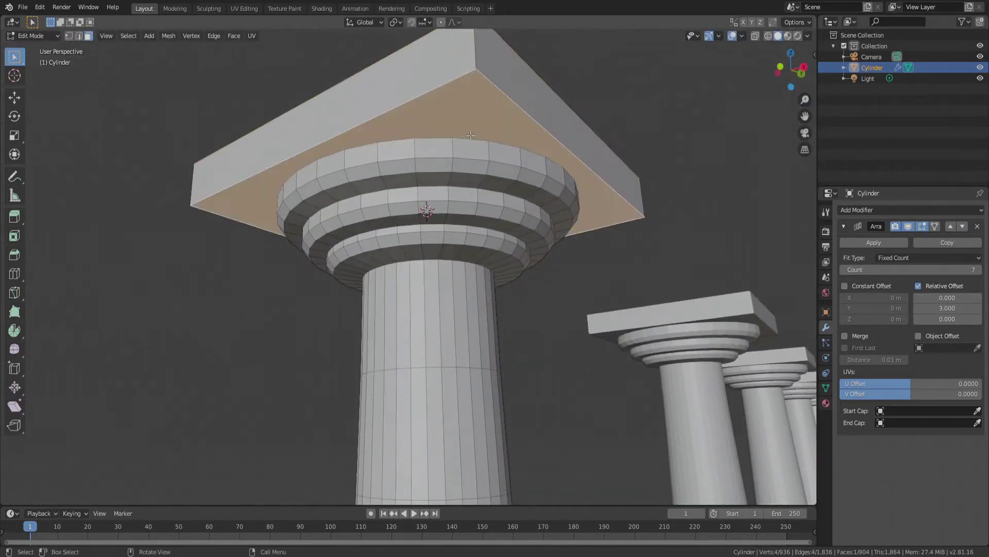
key("ctrl+b")
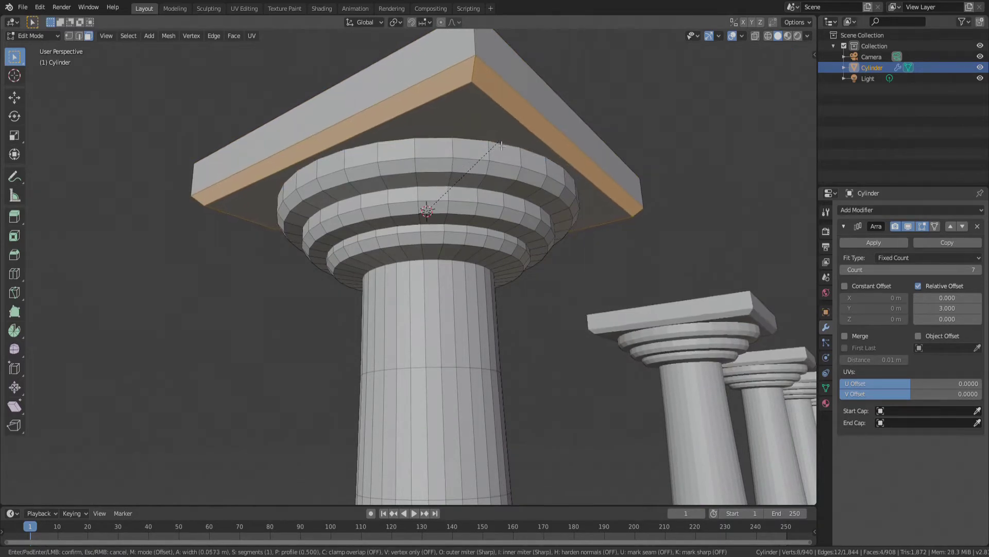
left_click(417, 197)
scroll(417, 197, "down", 8)
mouse_move(521, 206)
middle_mouse_down()
mouse_move(530, 226)
mouse_move(517, 217)
middle_mouse_up()
scroll(410, 171, "up", 8)
key("ctrl+z")
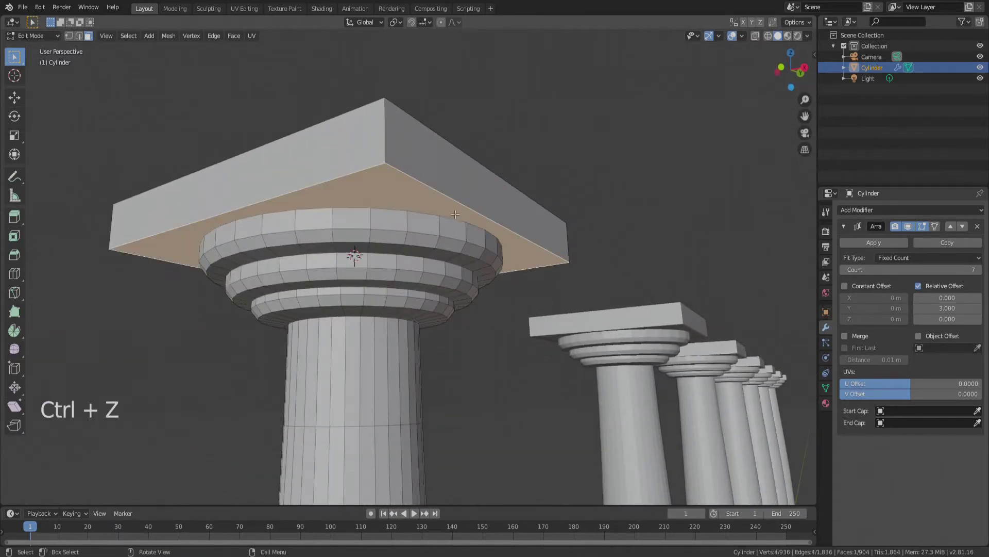
Step: Bevel the slab's bottom and vertical edges, excluding its four top edges, with one segment about 0.041 m wide
key("ctrl+KP_Add")
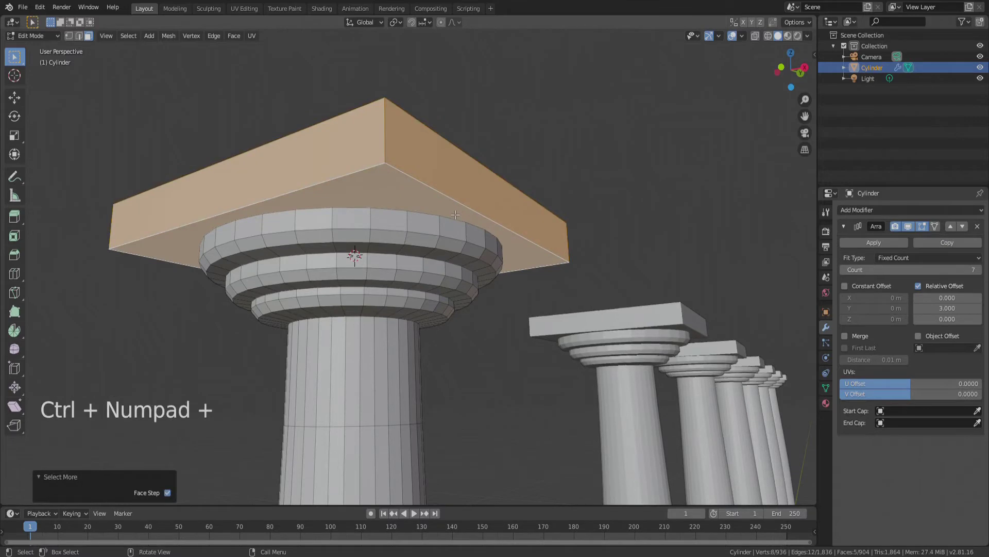
key("ctrl+b")
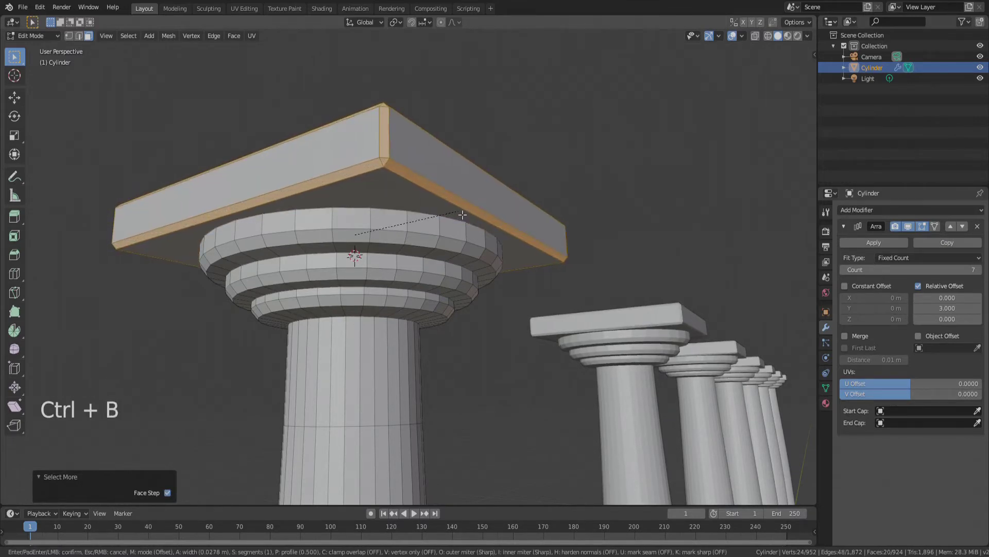
key("Escape")
mouse_move(473, 152)
middle_mouse_down()
mouse_move(459, 157)
mouse_move(453, 187)
mouse_move(462, 148)
middle_mouse_up()
key("2")
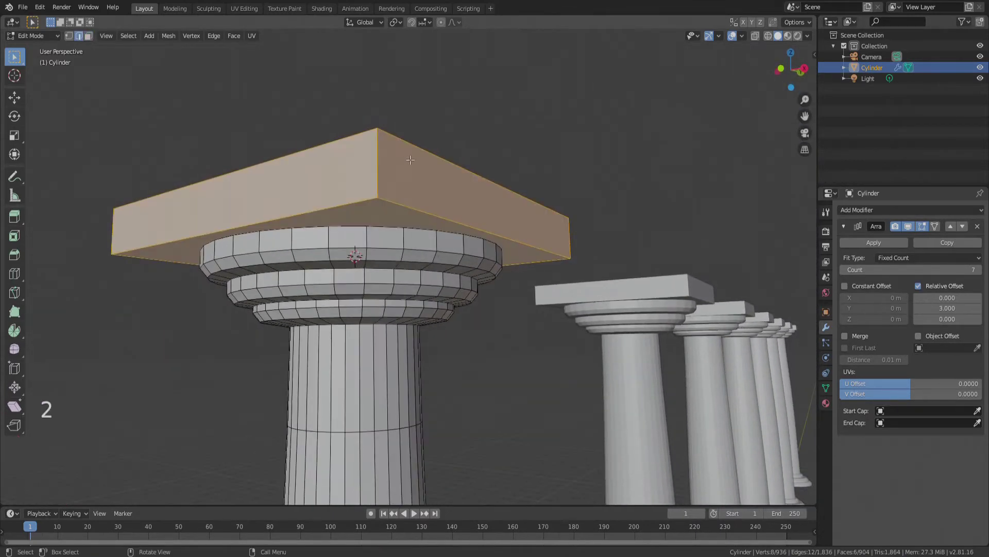
left_click(322, 149, "shift")
left_click(501, 169, "shift")
middle_click_drag(500, 169, 540, 218)
left_click(535, 222, "shift")
left_click(360, 175, "shift")
middle_click_drag(361, 175, 411, 202)
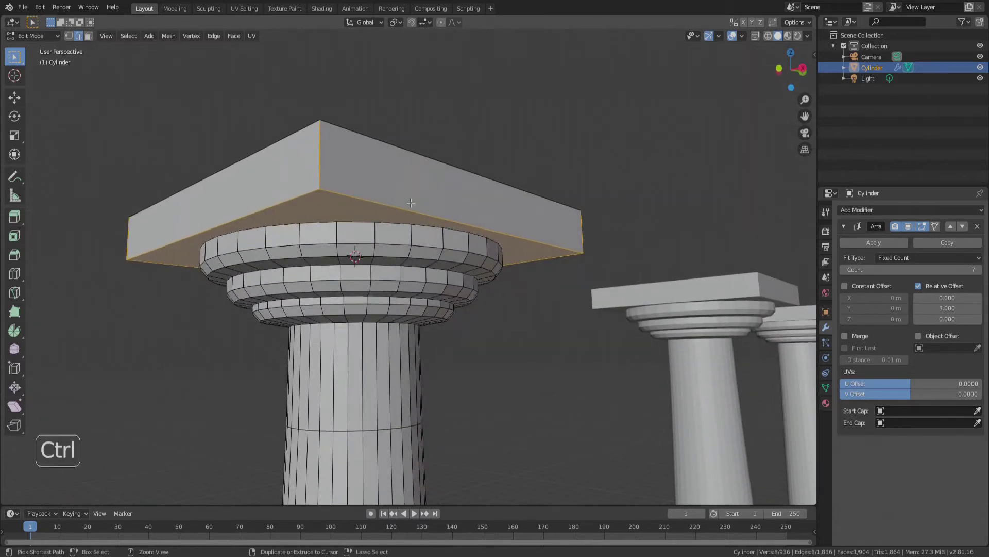
key("ctrl+b")
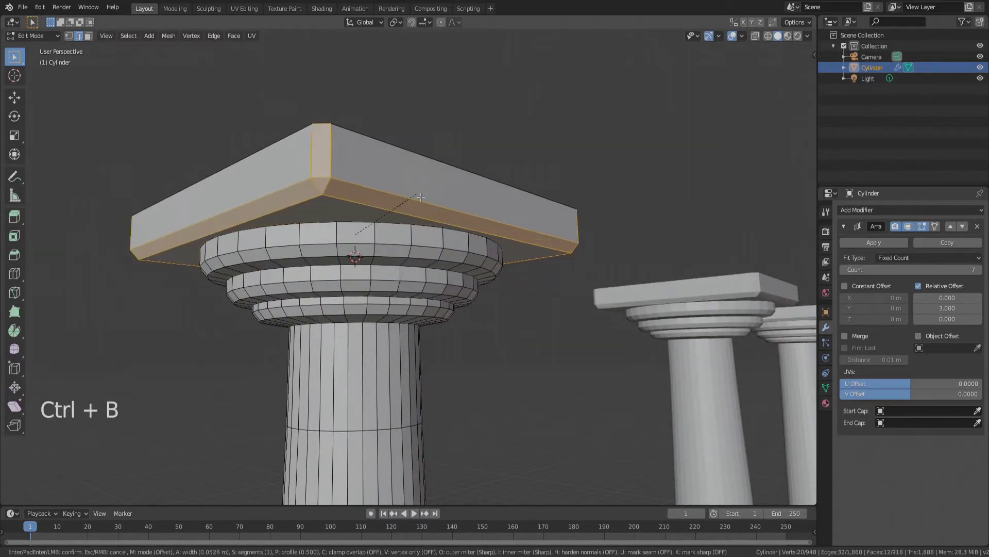
left_click(420, 198)
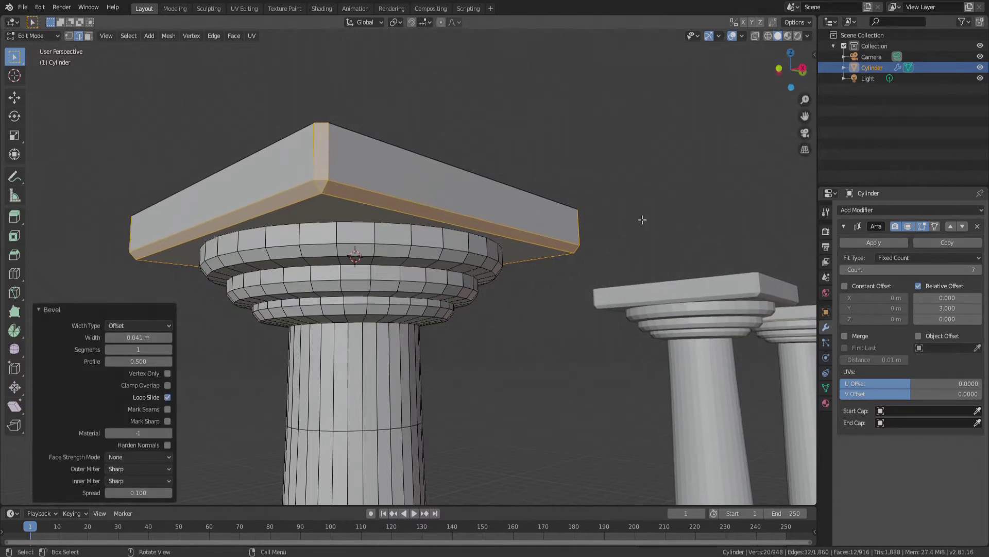
Step: Return to Object Mode and apply the Array modifier on the row of columns
scroll(434, 122, "down", 6)
scroll(405, 135, "down", 2)
scroll(379, 168, "up", 7)
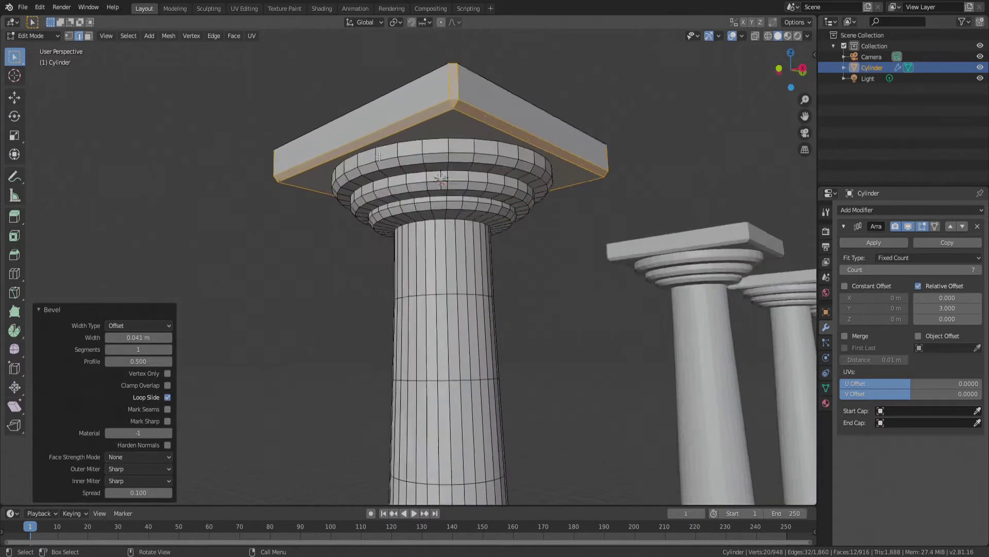
scroll(374, 174, "down", 7)
scroll(417, 229, "down", 3)
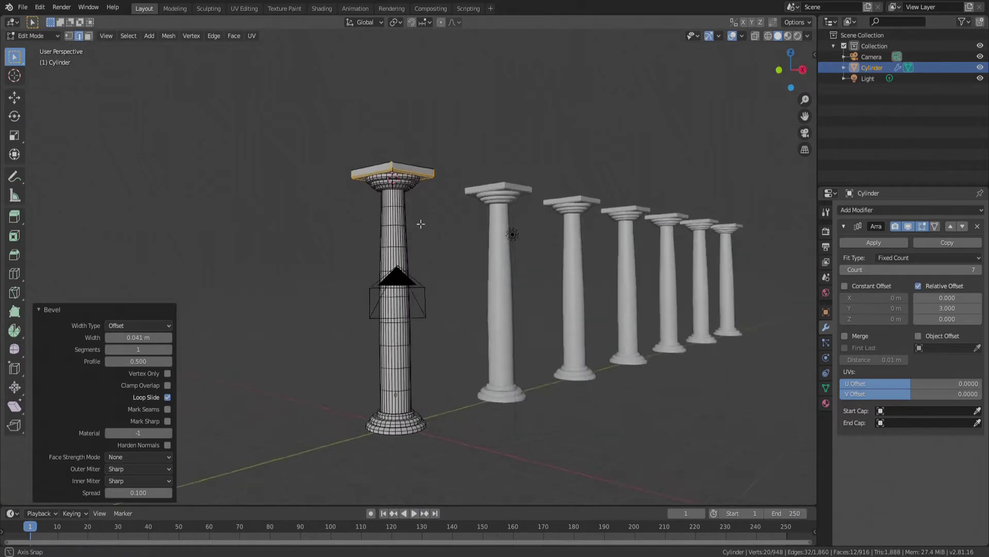
key("Tab")
middle_click_drag(441, 246, 440, 258)
left_click(874, 243)
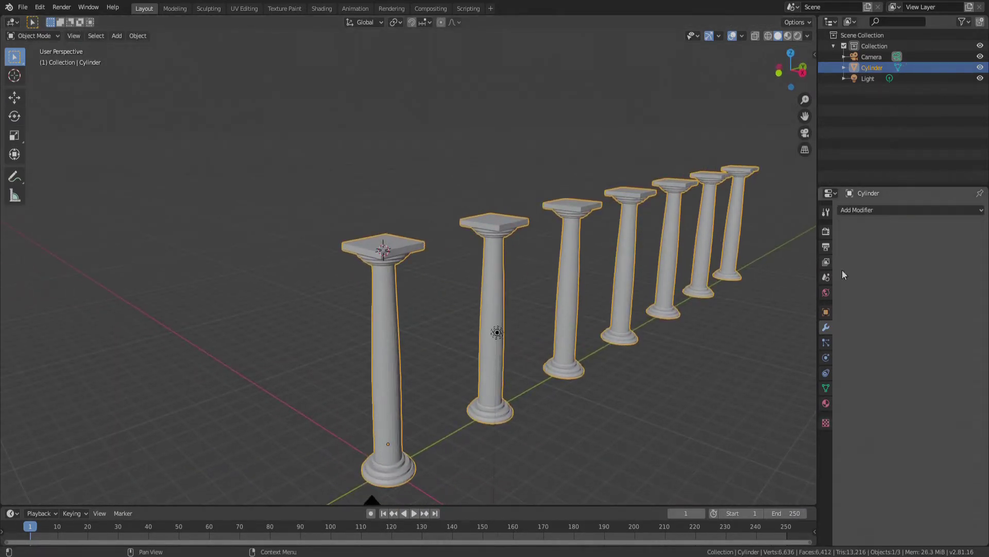
Step: Add a new Array modifier with its default settings to double the row along X, and apply it
scroll(322, 283, "down", 2)
left_click(887, 211)
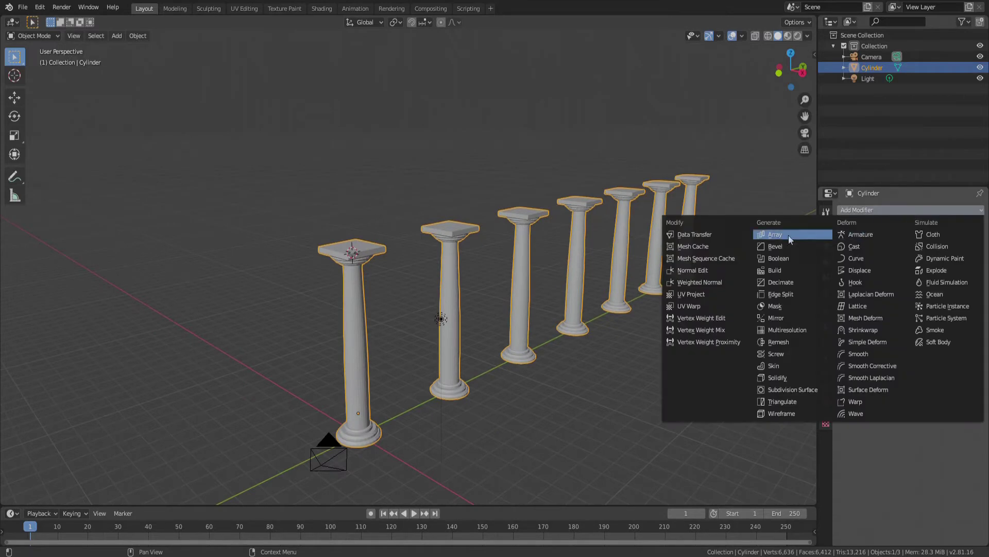
left_click(785, 238)
left_click(874, 242)
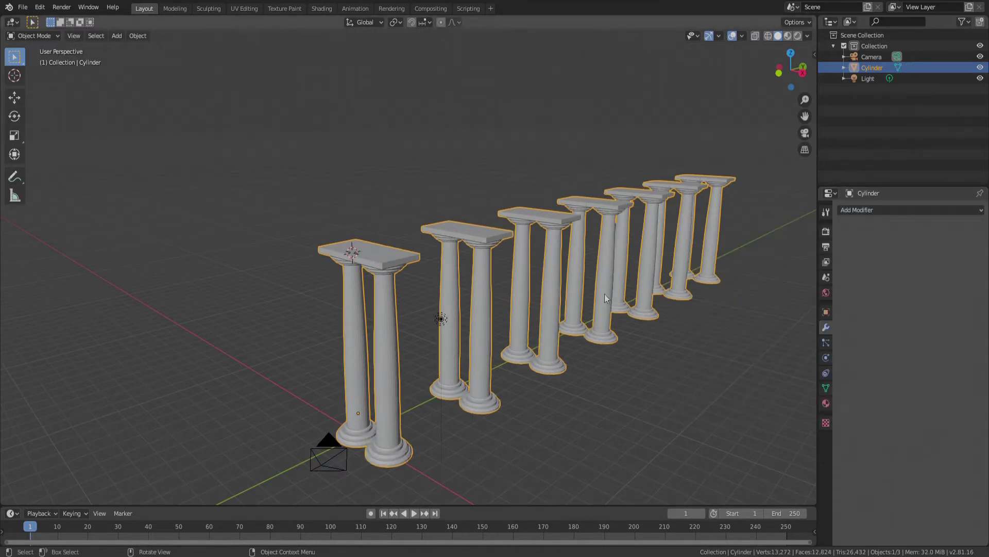
Step: Add another Array modifier with a count of 2 and a relative X offset of 5, and apply it
scroll(465, 263, "down", 2)
scroll(582, 268, "up", 3)
left_click(870, 210)
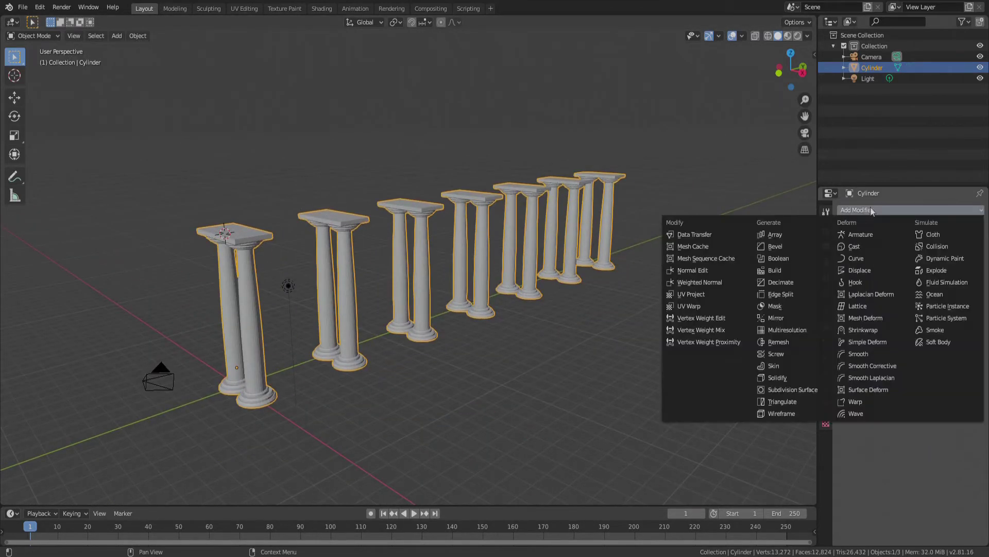
left_click(776, 233)
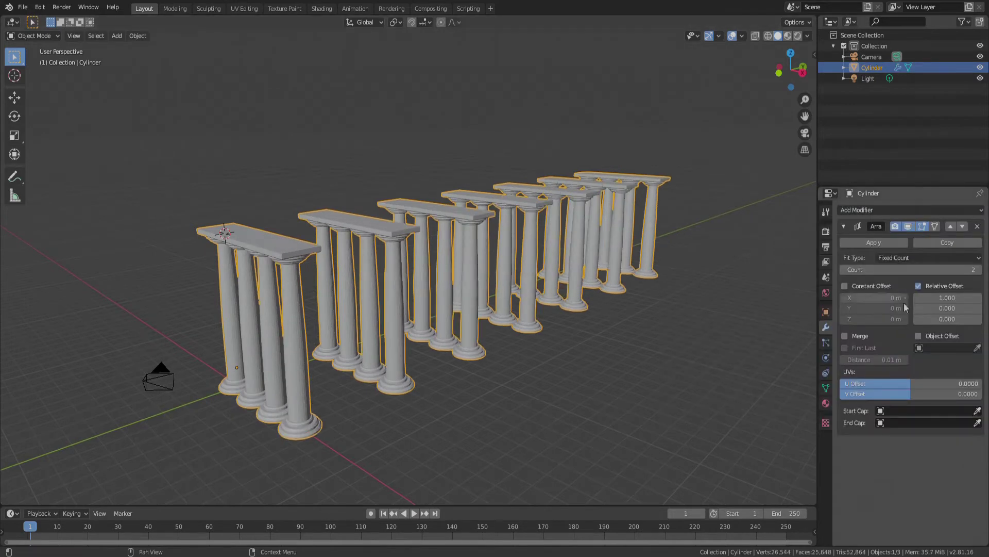
double_click(960, 299)
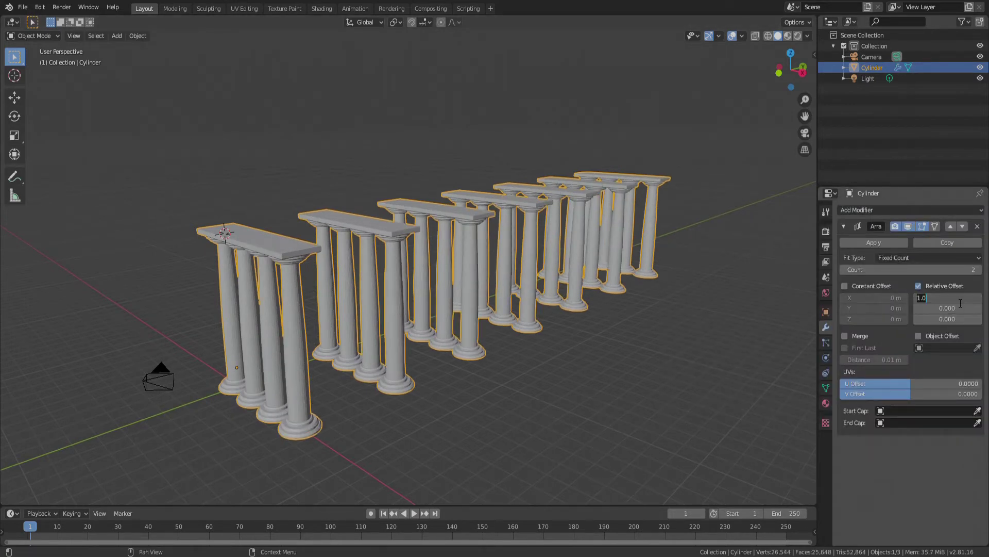
type("5")
key("Return")
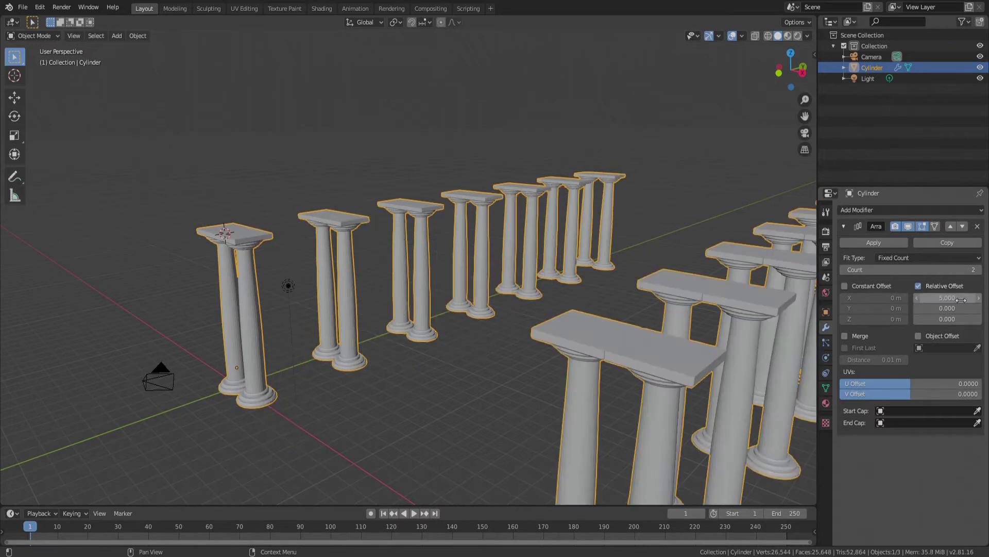
scroll(598, 329, "down", 6)
middle_click_drag(487, 298, 319, 265)
scroll(363, 319, "up", 6)
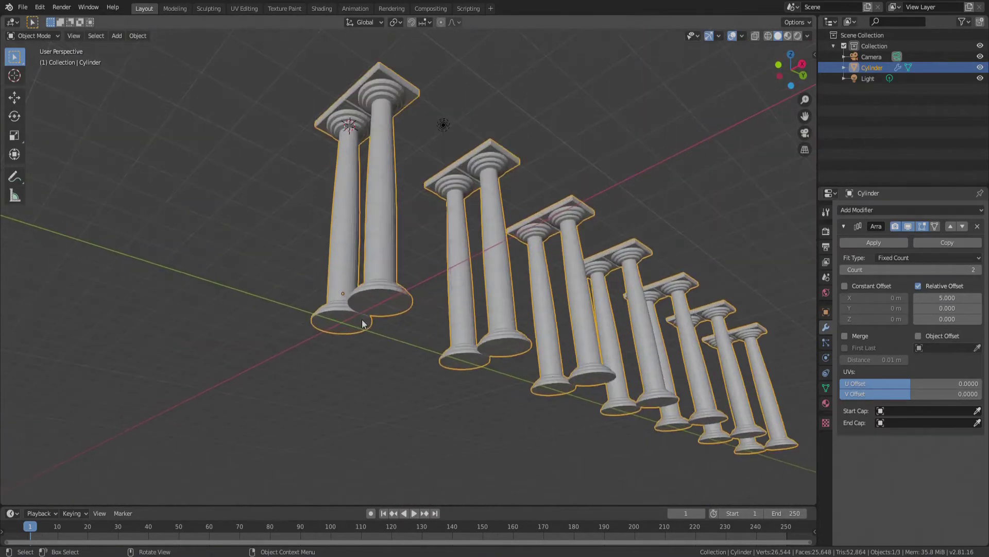
left_click(874, 242)
Step: Snap the 3D cursor to the midpoint between the bottom faces of the two diagonally opposite corner columns
scroll(335, 320, "up", 4)
key("Tab")
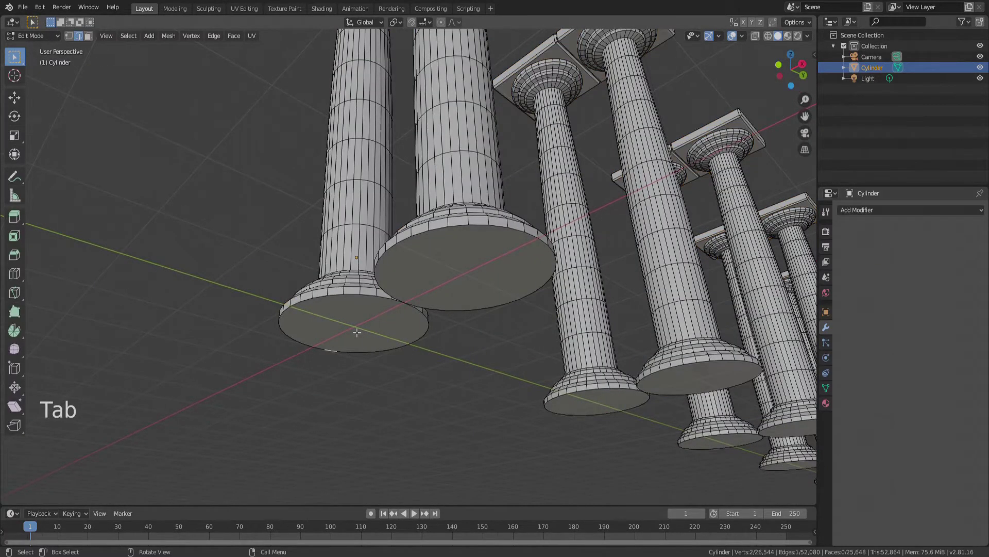
key("3")
left_click(354, 332)
scroll(302, 312, "down", 6)
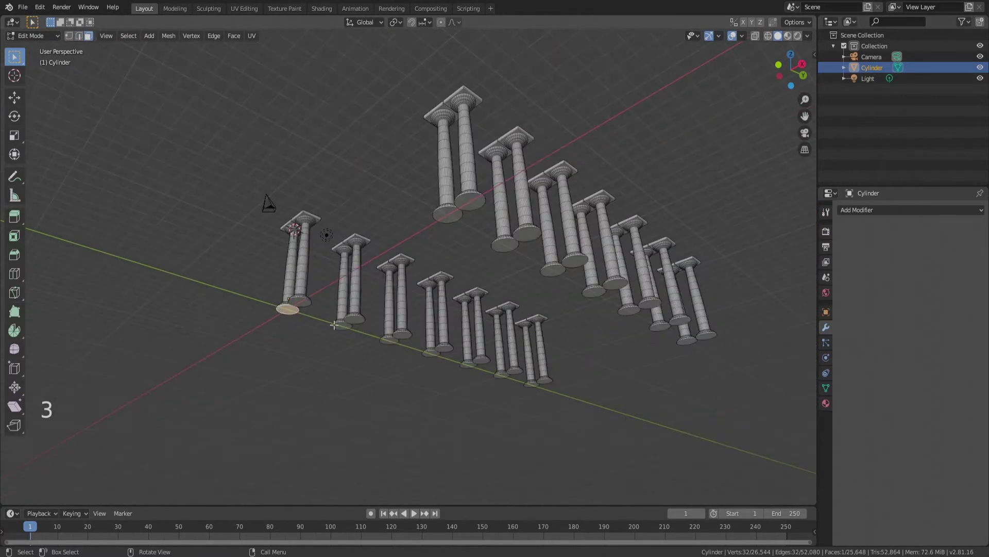
scroll(729, 359, "up", 5)
left_click(673, 322, "shift")
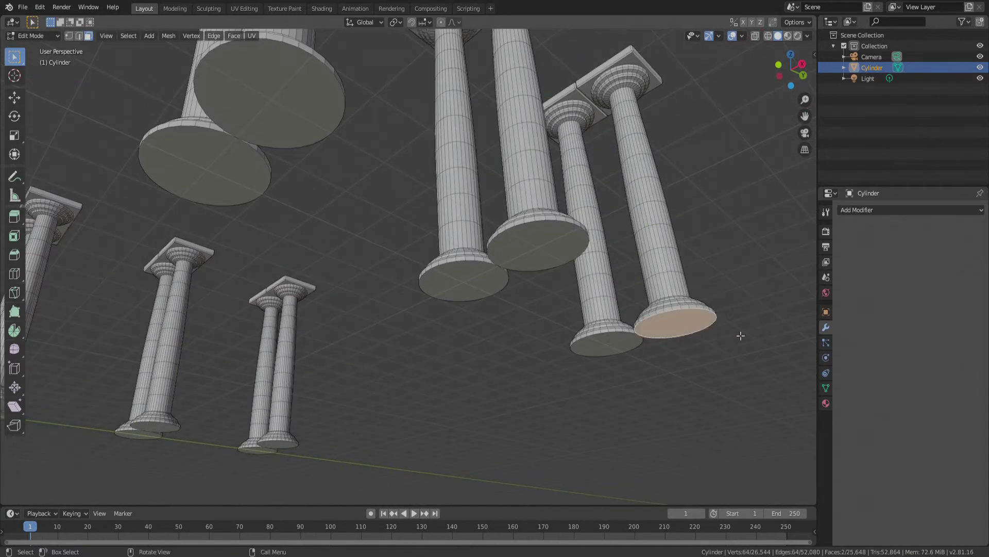
scroll(721, 325, "down", 4)
middle_click_drag(721, 325, 426, 242)
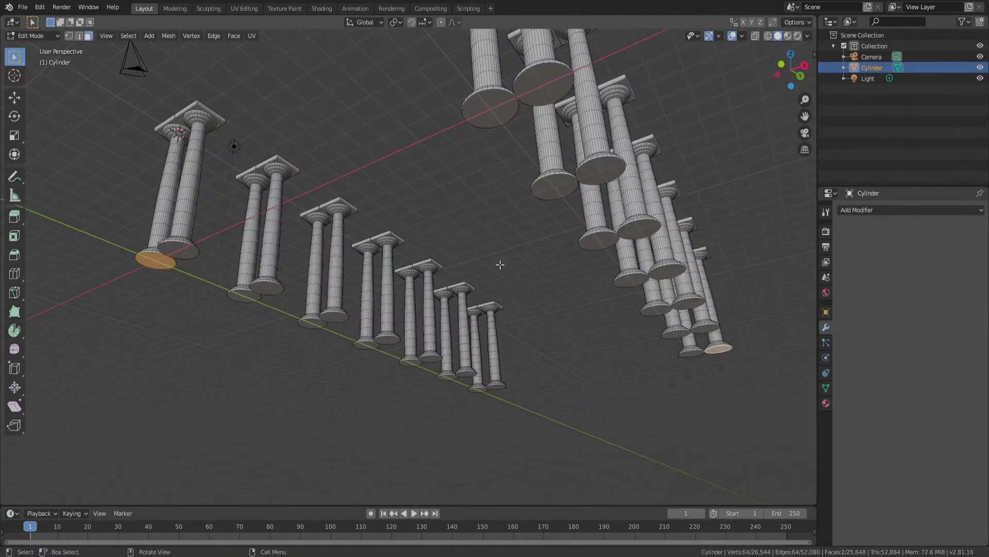
key("shift")
key("shift+s")
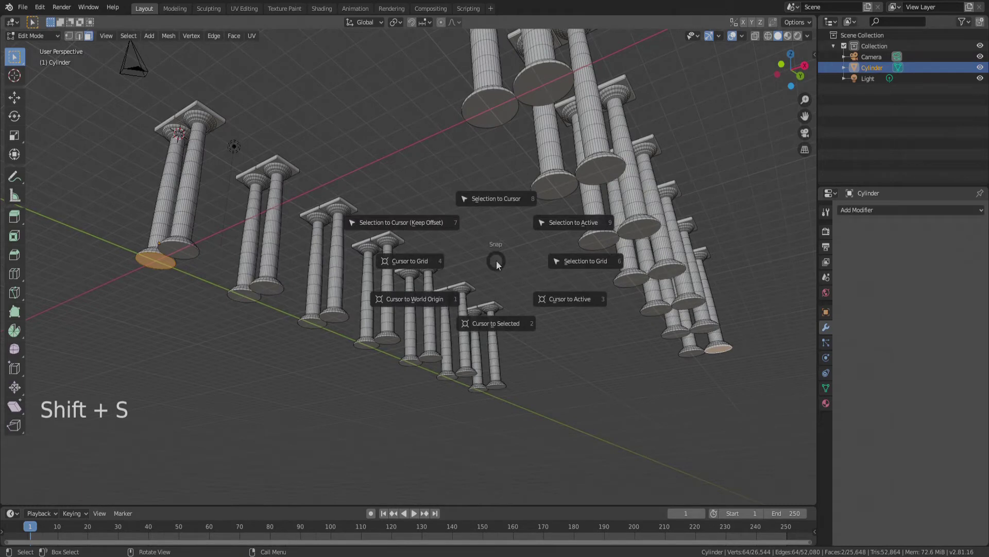
left_click(493, 323)
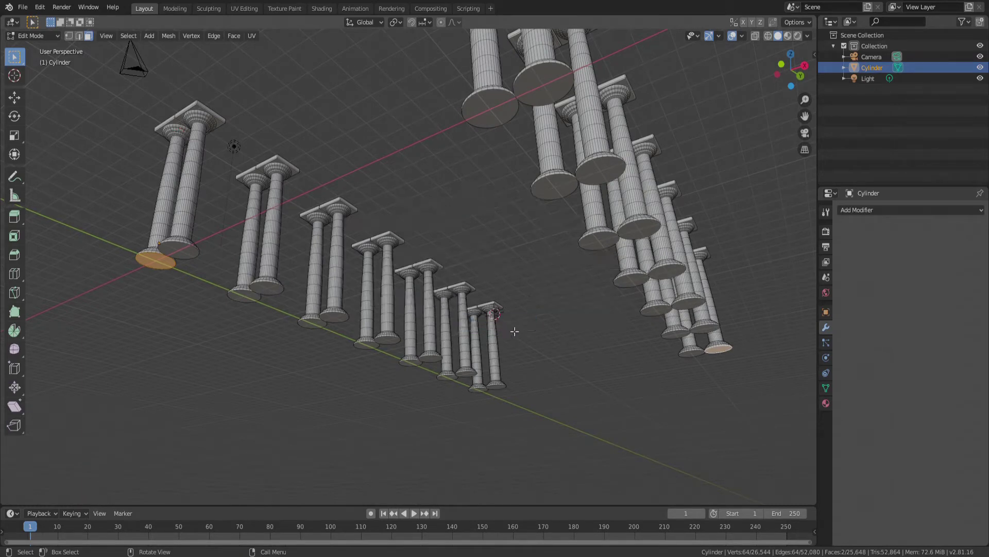
middle_click_drag(547, 339, 556, 331)
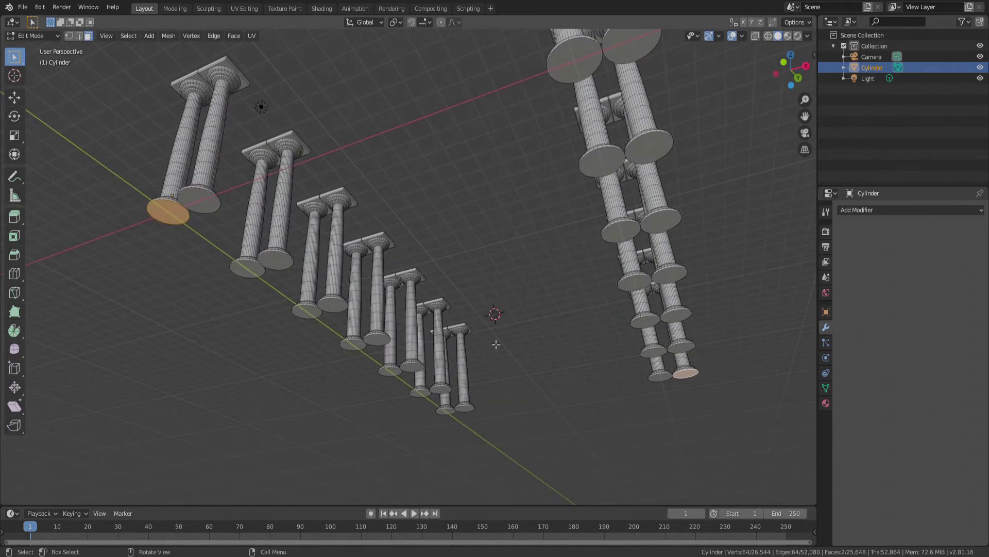
Step: Return to Object Mode and set the colonnade's origin to the 3D cursor
key("Tab")
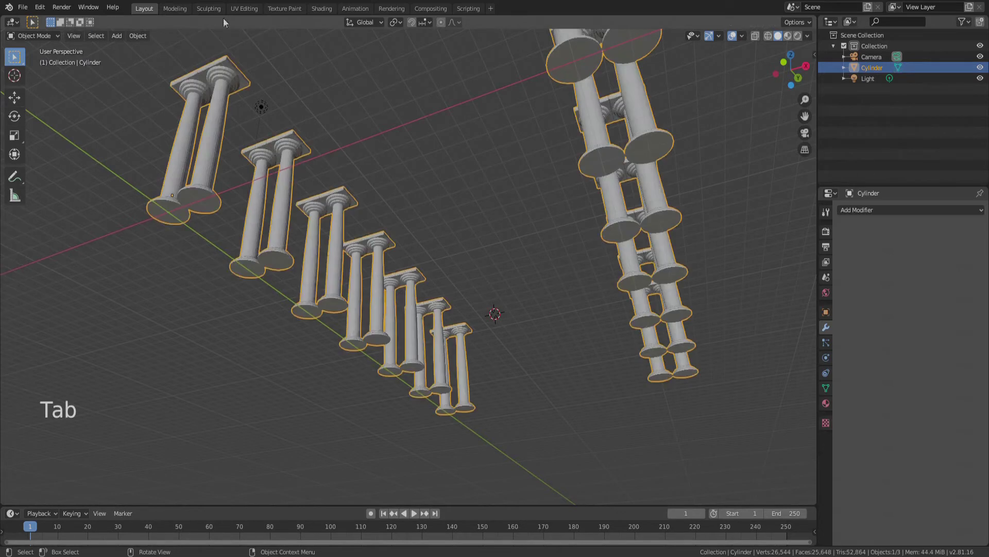
left_click(135, 35)
mouse_move(160, 59)
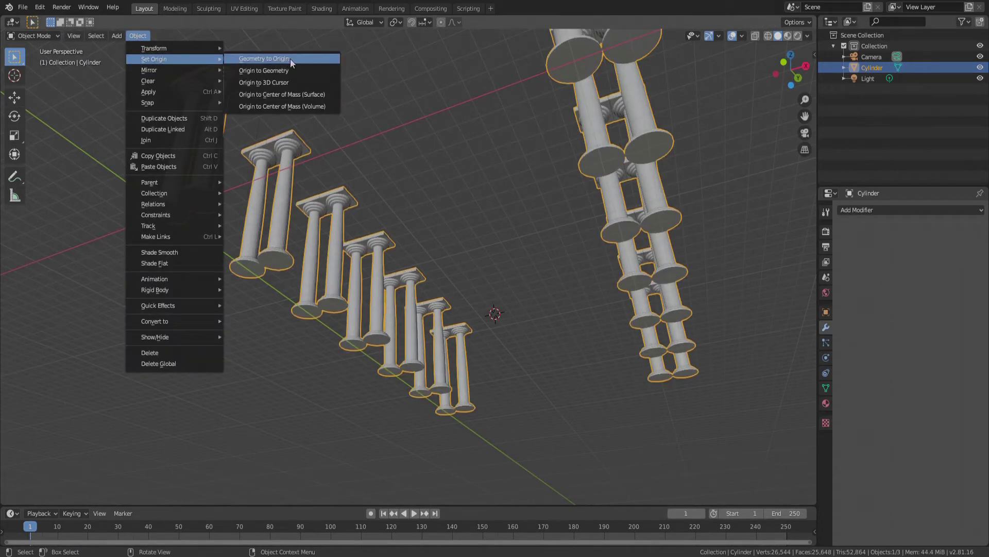
left_click(288, 82)
middle_click_drag(460, 153, 510, 237)
Step: Reset the 3D cursor to the world origin and snap the colonnade to it
key("shift+c")
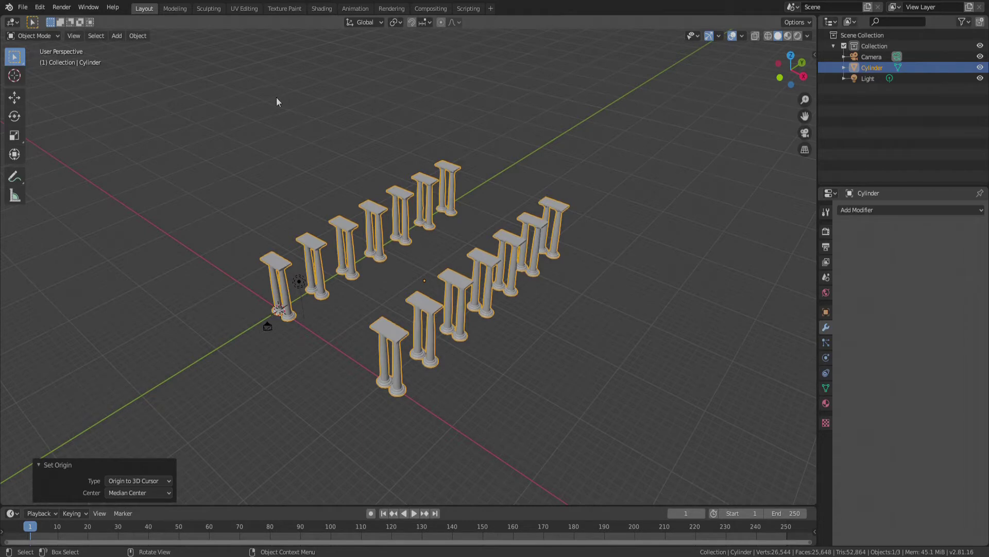
key("shift+s")
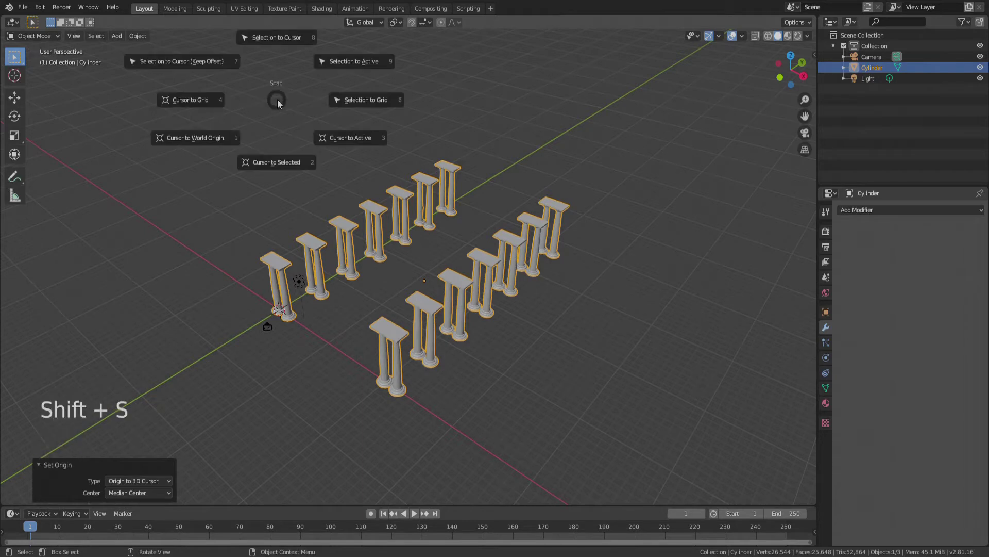
left_click(278, 41)
middle_click_drag(533, 257, 448, 268)
scroll(448, 268, "up", 3)
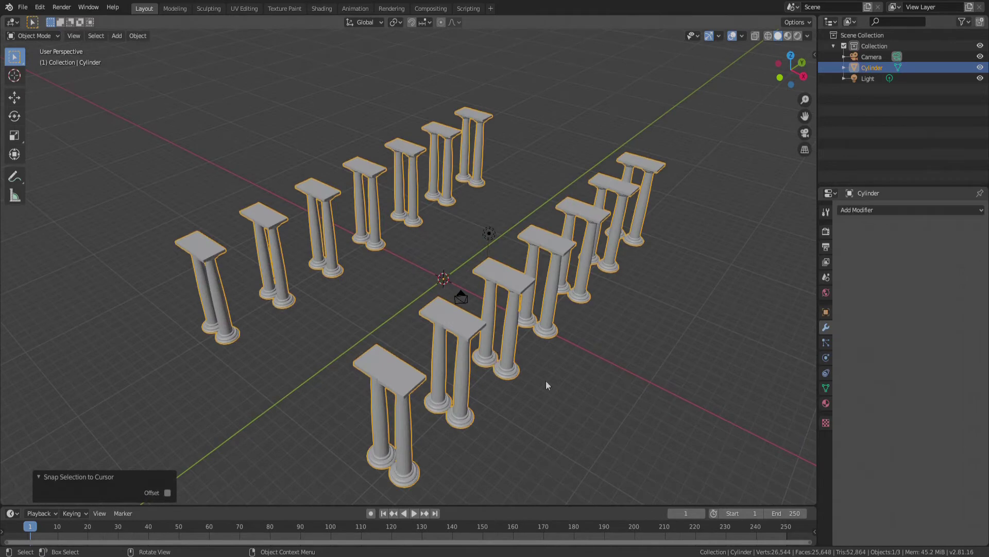
Step: Add a plane at the world origin and scale it up uniformly by about 13.84
left_click(596, 415)
key("shift+a")
mouse_move(583, 348)
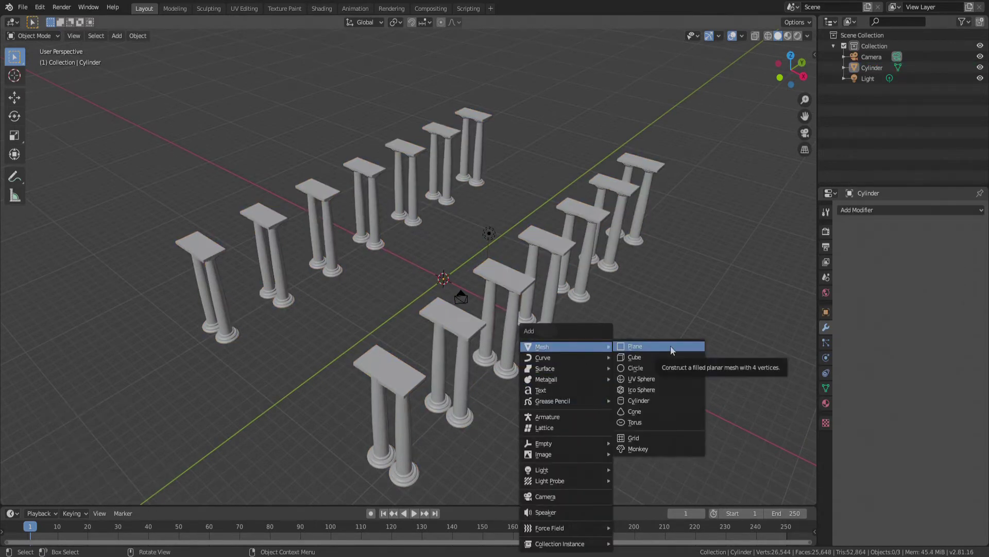
left_click(671, 347)
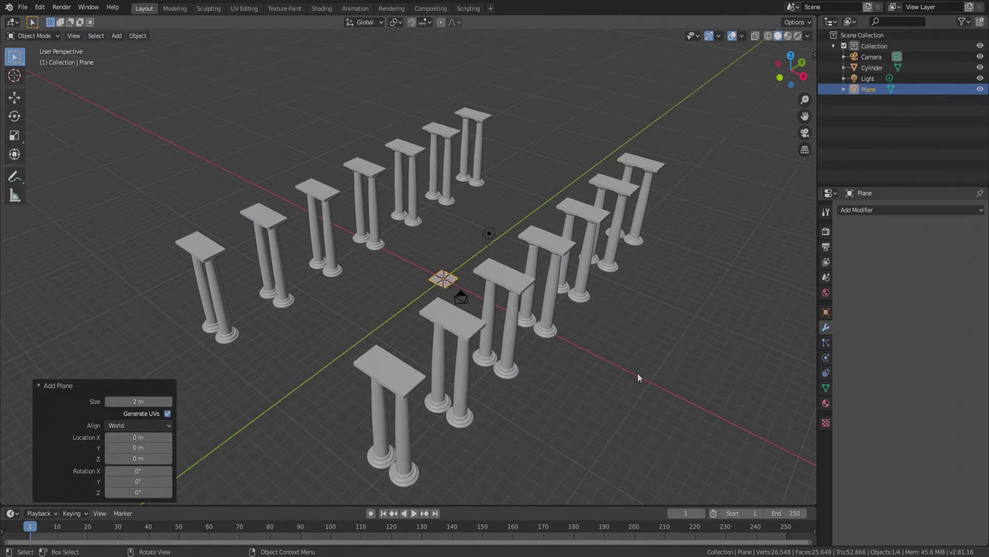
key("s")
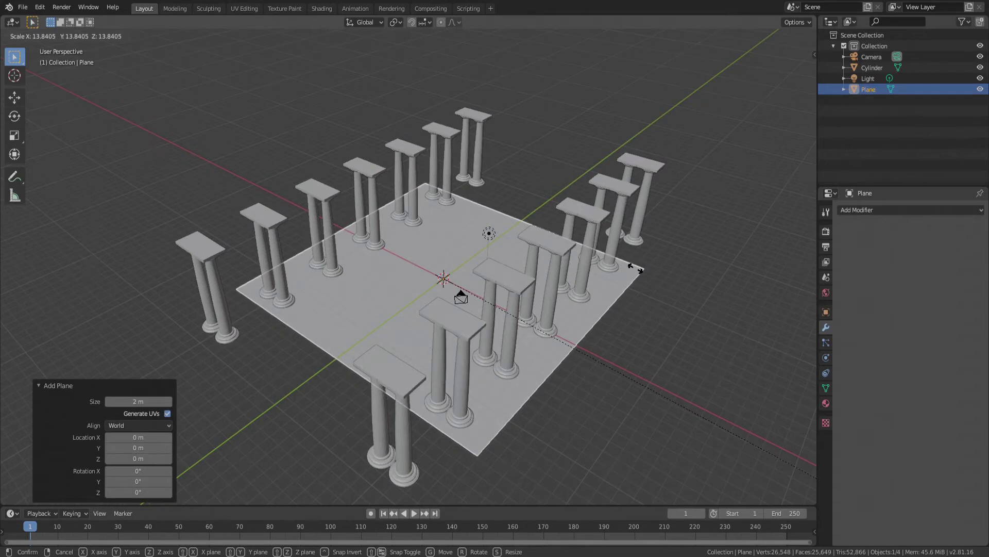
left_click(636, 268)
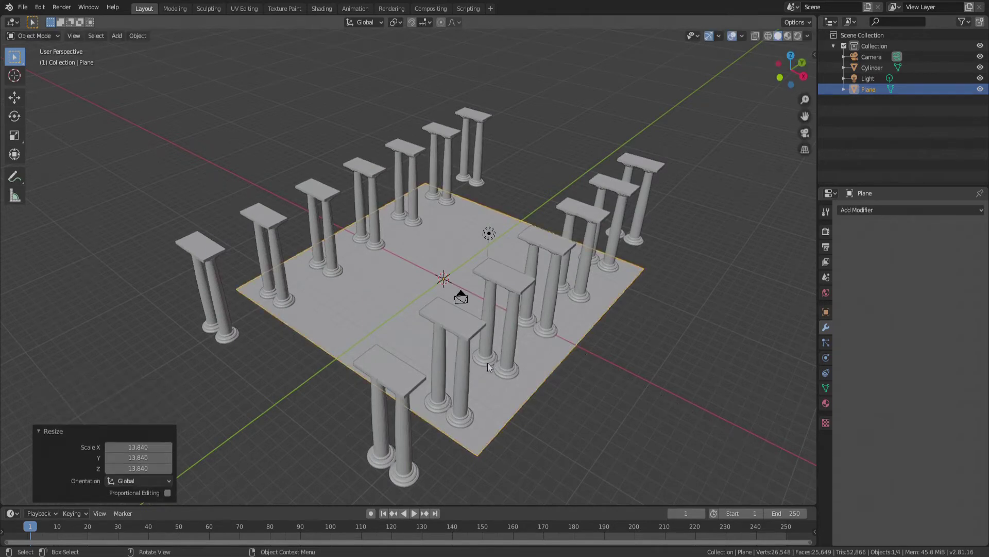
Step: Stretch the floor plane along Y by about 1.53 so it extends under all the columns
key("s")
key("y")
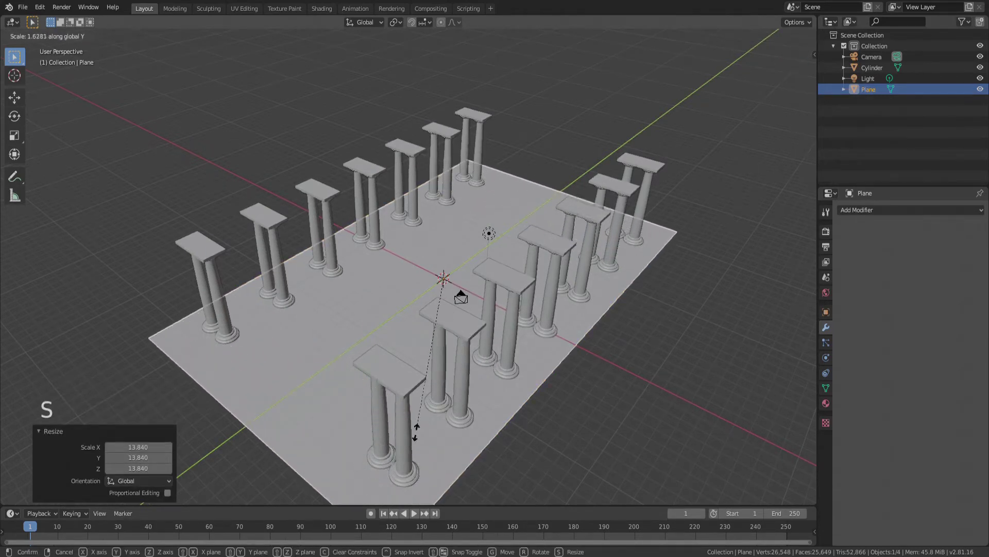
left_click(432, 425)
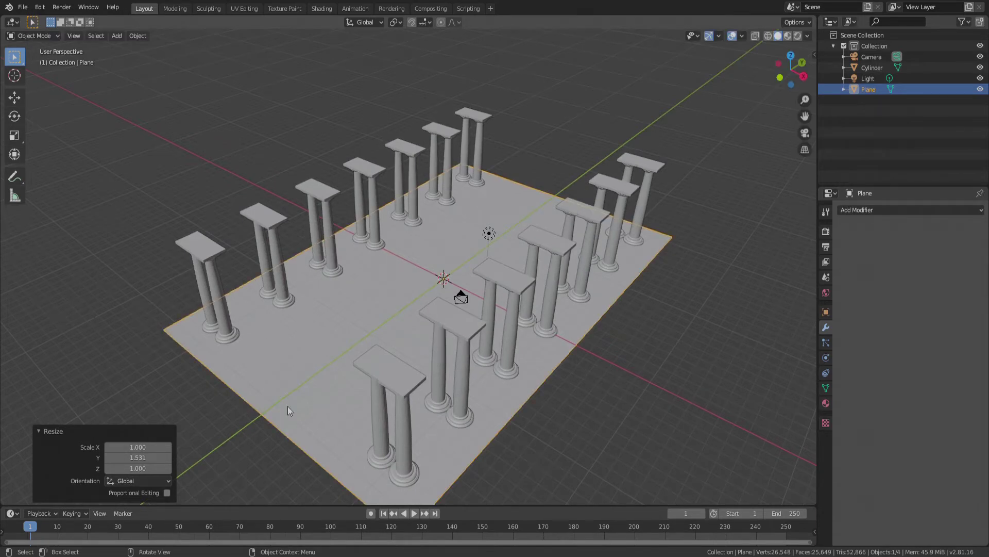
Step: Extrude the floor plane's face upward by about 7.27 m in Edit Mode to enclose the columns
key("Tab")
key("e")
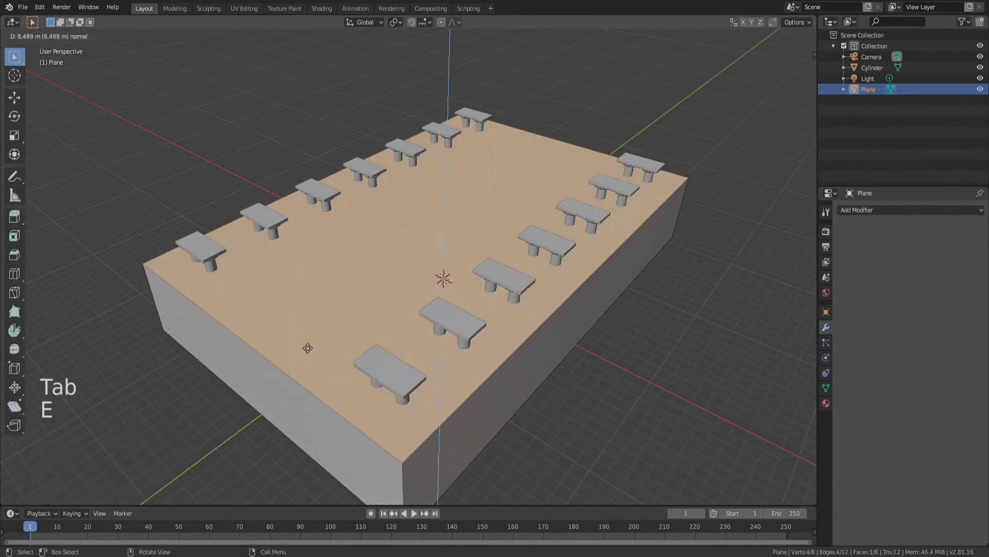
left_click(306, 341)
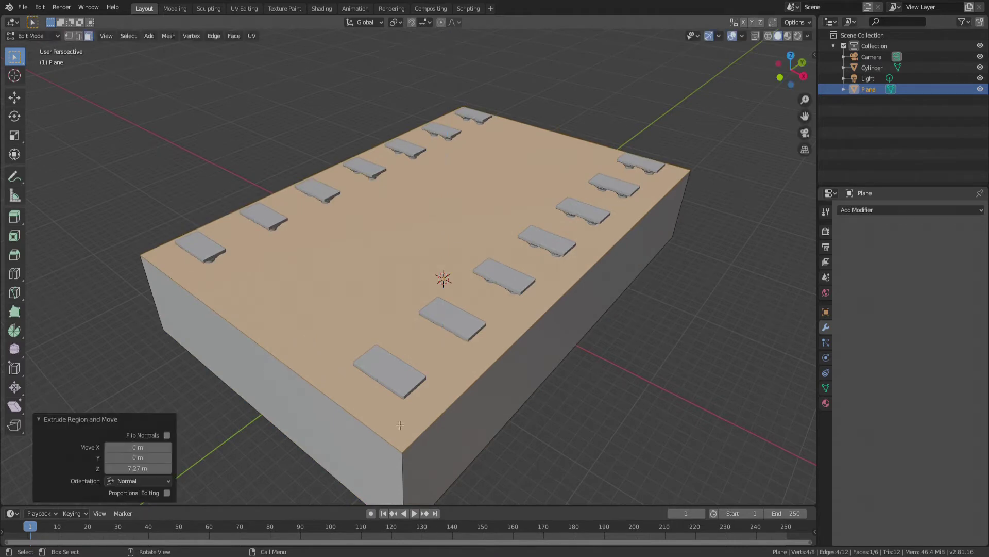
Step: Turn on snapping to vertices and raise the block's top face along Z to the top of the column capitals
scroll(434, 416, "up", 8)
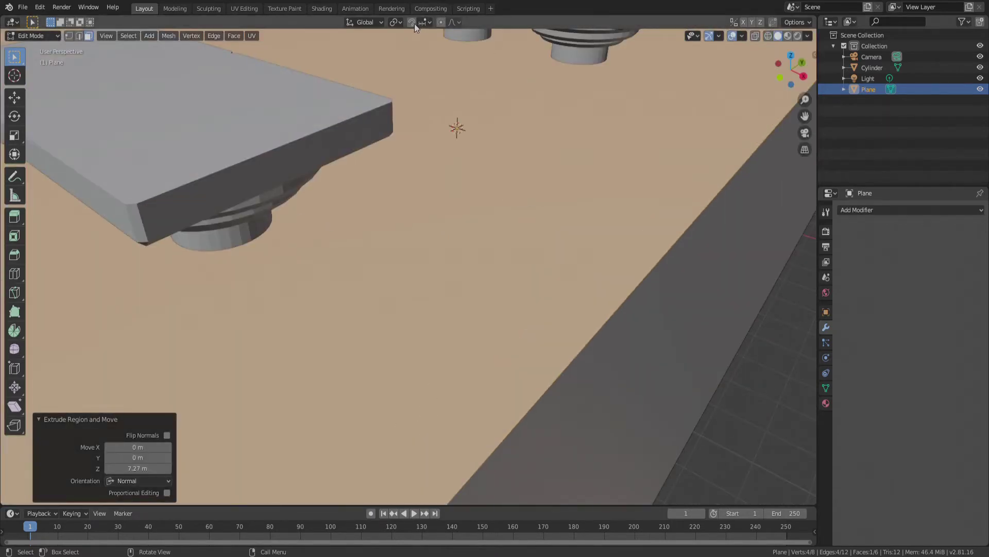
left_click(429, 23)
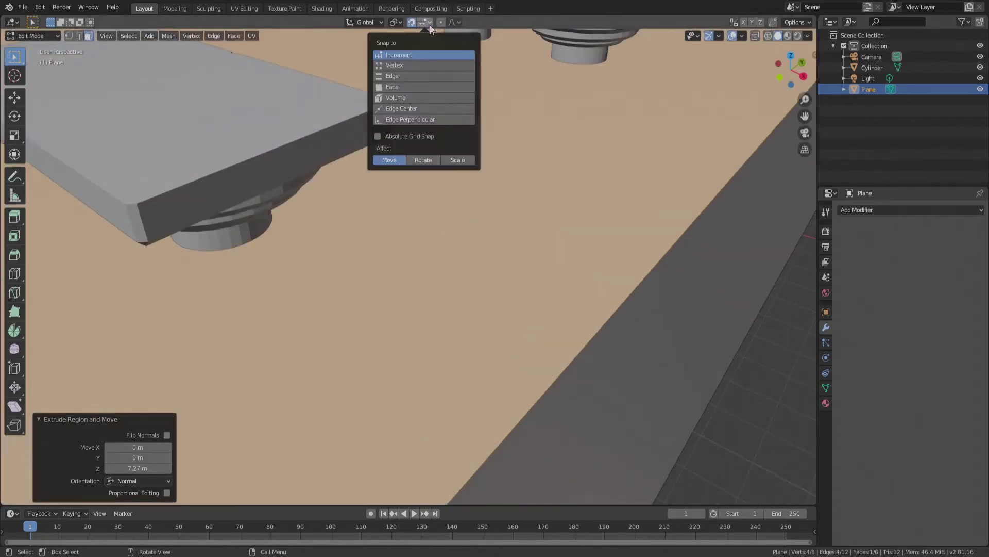
left_click(399, 65)
scroll(507, 226, "down", 5)
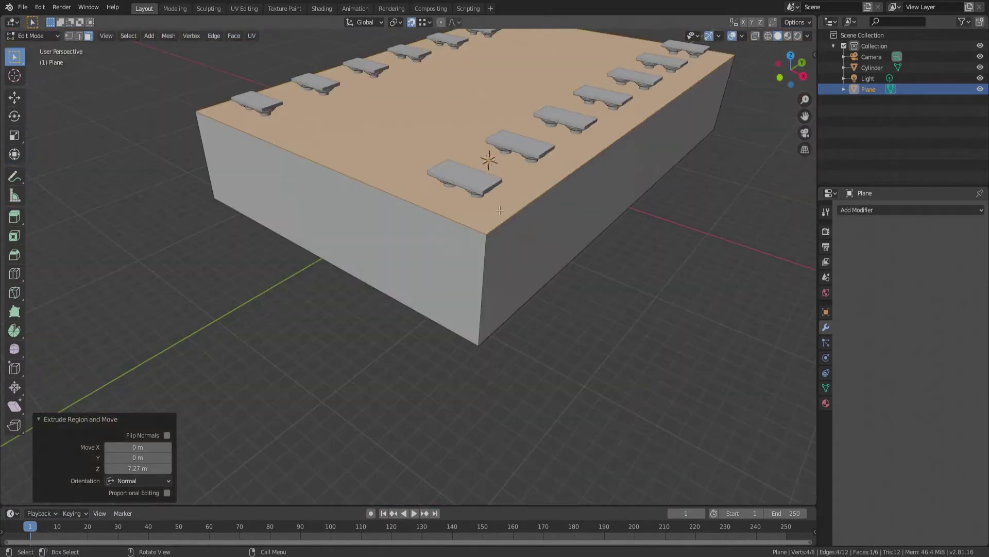
scroll(513, 224, "up", 6)
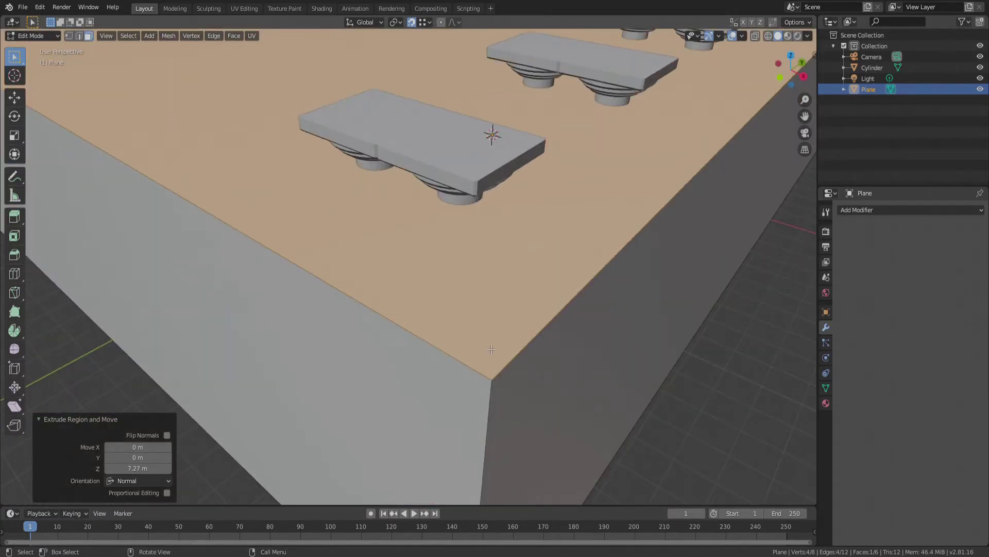
key("g")
key("z")
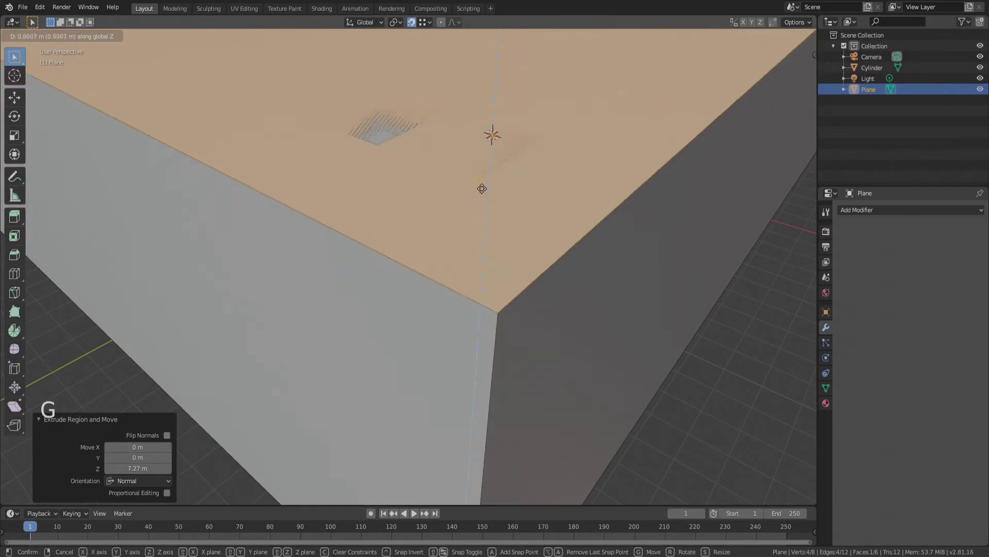
left_click(482, 189)
scroll(419, 259, "down", 5)
scroll(419, 258, "up", 1)
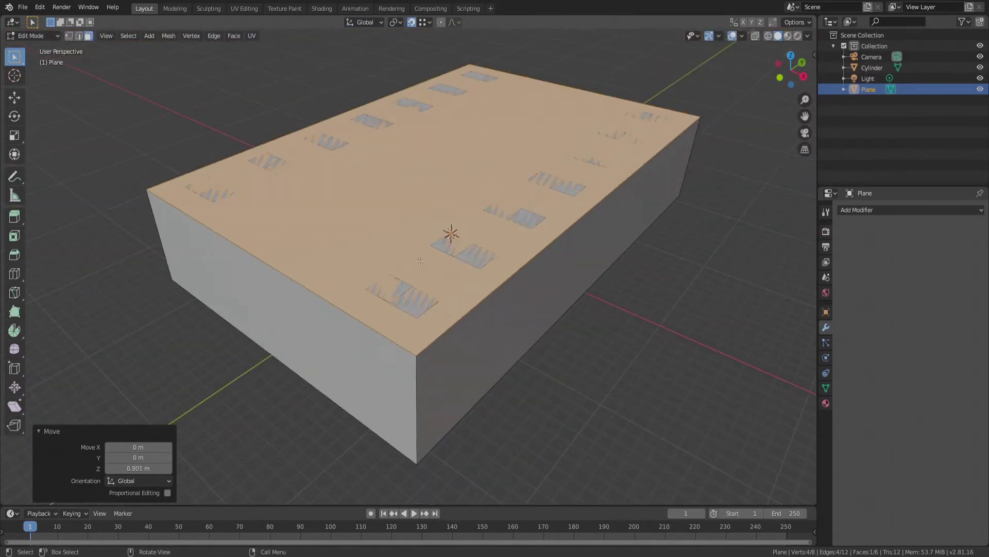
Step: Subdivide the top face twice into a four-by-four grid and turn snapping off
right_click(407, 189)
left_click(399, 190)
left_click(411, 23)
right_click(440, 167)
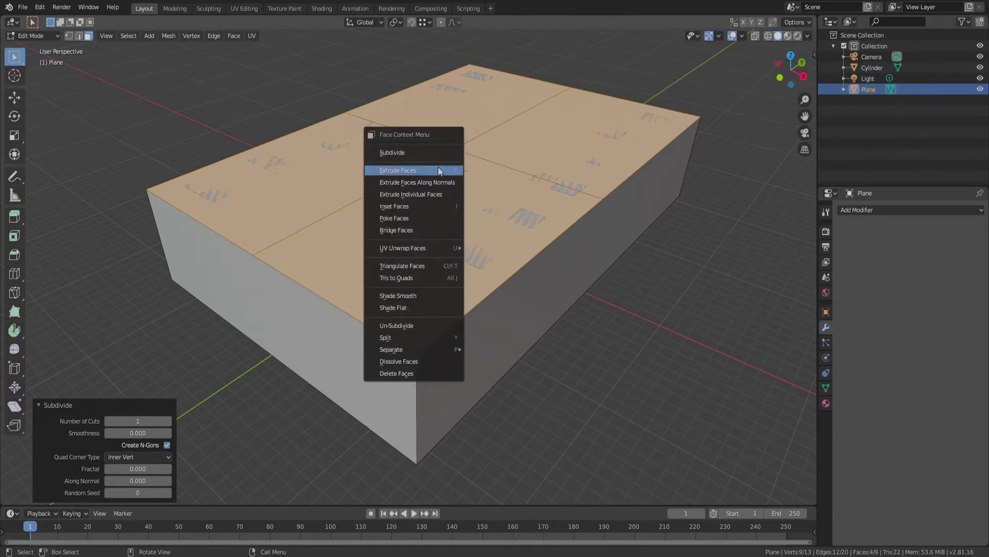
left_click(429, 152)
Step: Select the four central faces of the subdivided roof
left_click(441, 199)
left_click(382, 160, "shift")
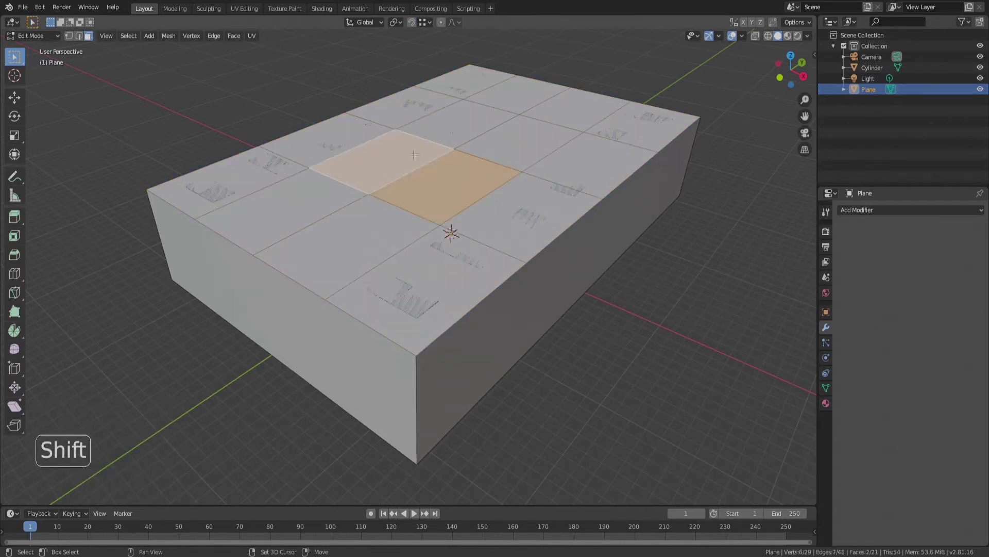
left_click(458, 123, "shift")
left_click(520, 143, "shift")
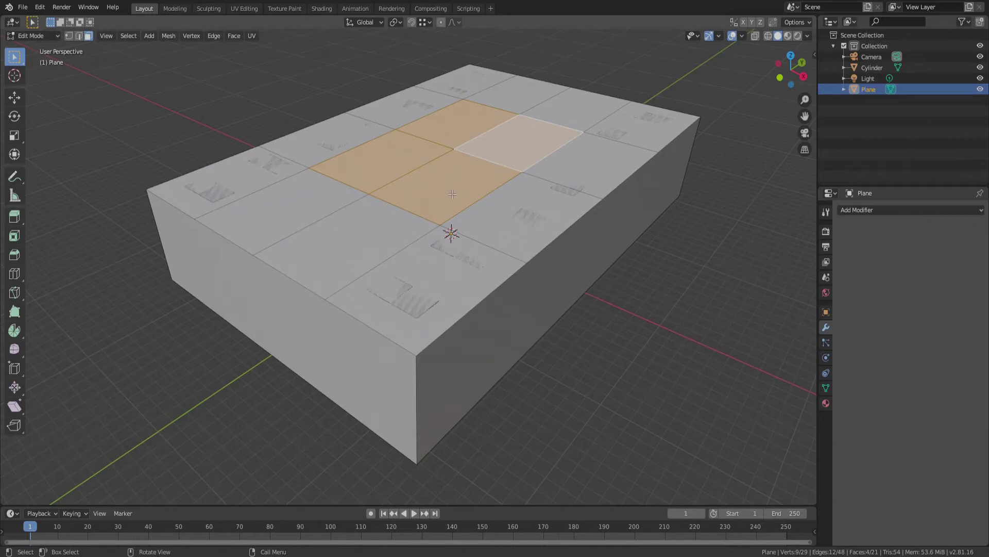
key("g")
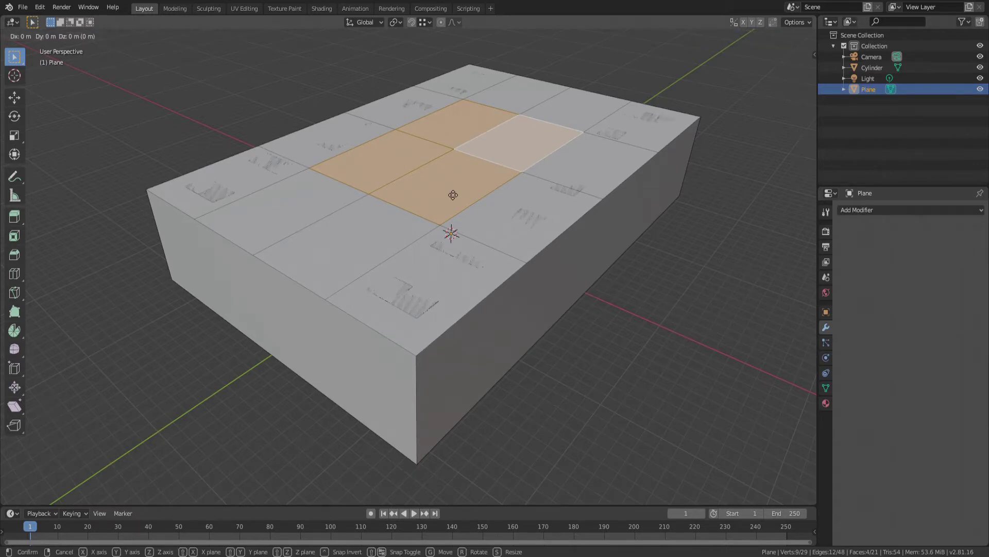
left_click(453, 194)
key("z")
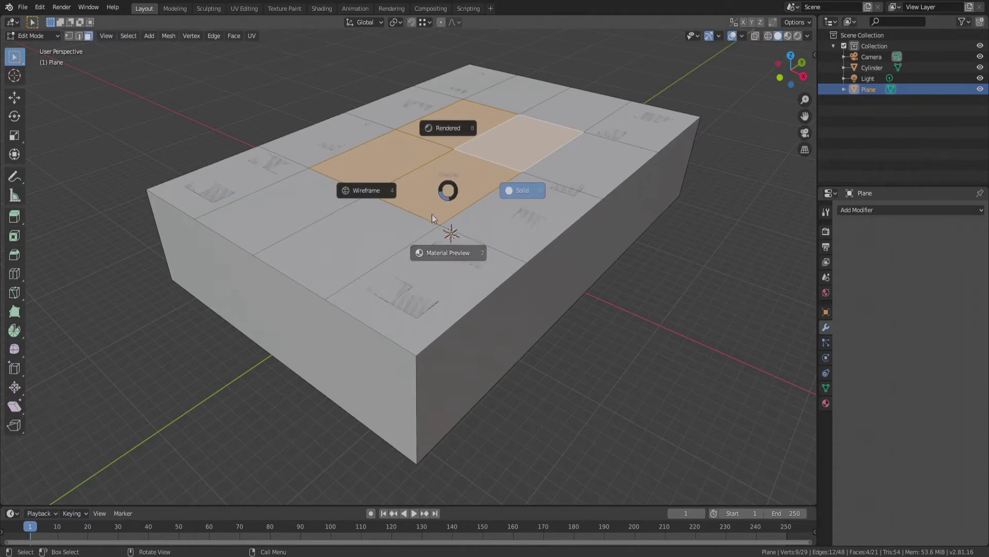
key("Escape")
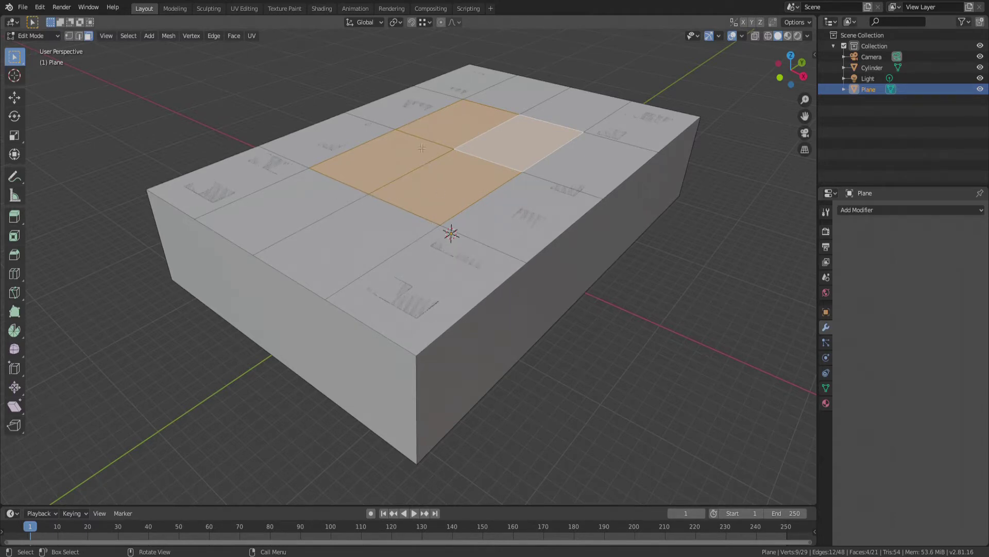
Step: Scale the four central roof faces along Y by about 1.49
key("s")
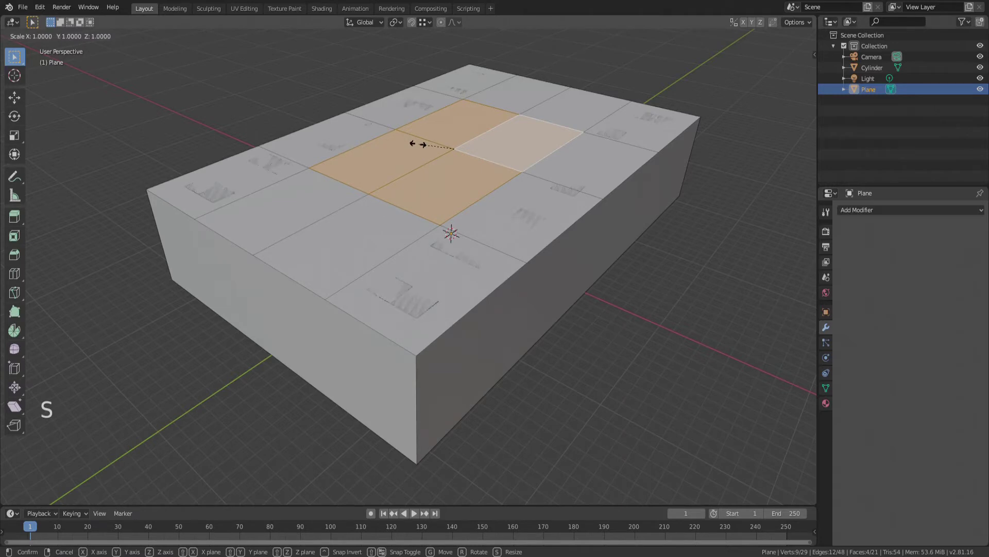
key("y")
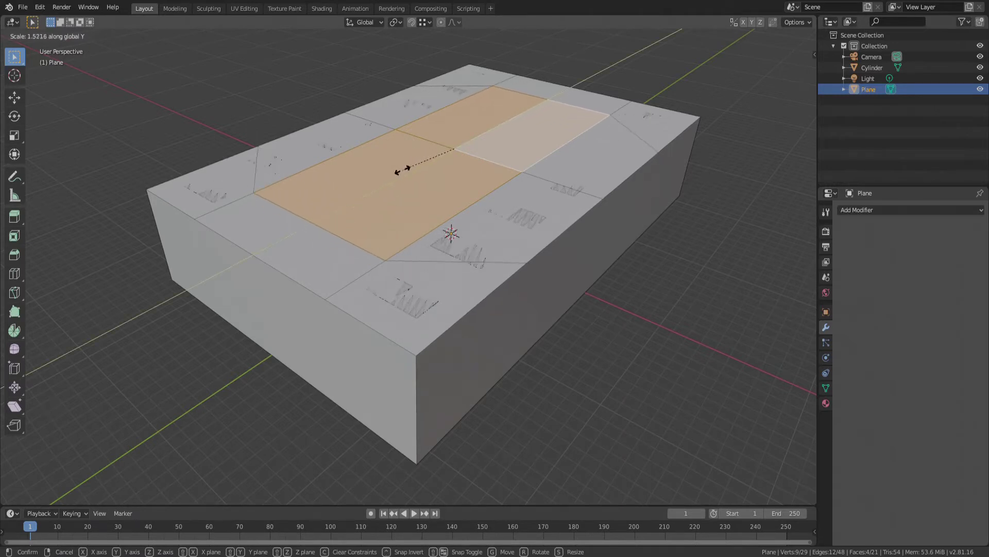
left_click(401, 167)
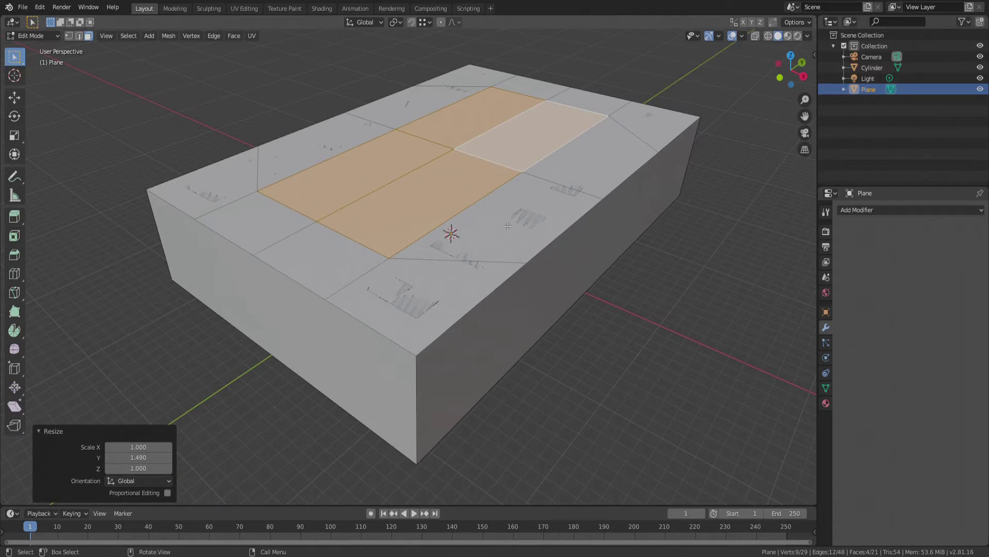
Step: Delete the four central roof faces to open a rectangular skylight
key("Delete")
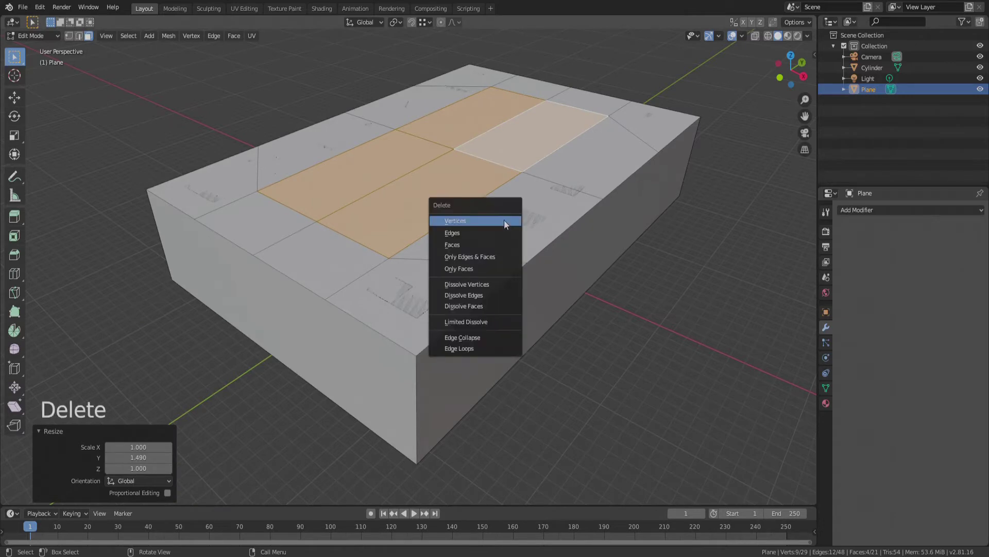
left_click(486, 244)
mouse_move(548, 251)
middle_mouse_down()
mouse_move(601, 327)
mouse_move(567, 268)
mouse_move(544, 253)
middle_mouse_up()
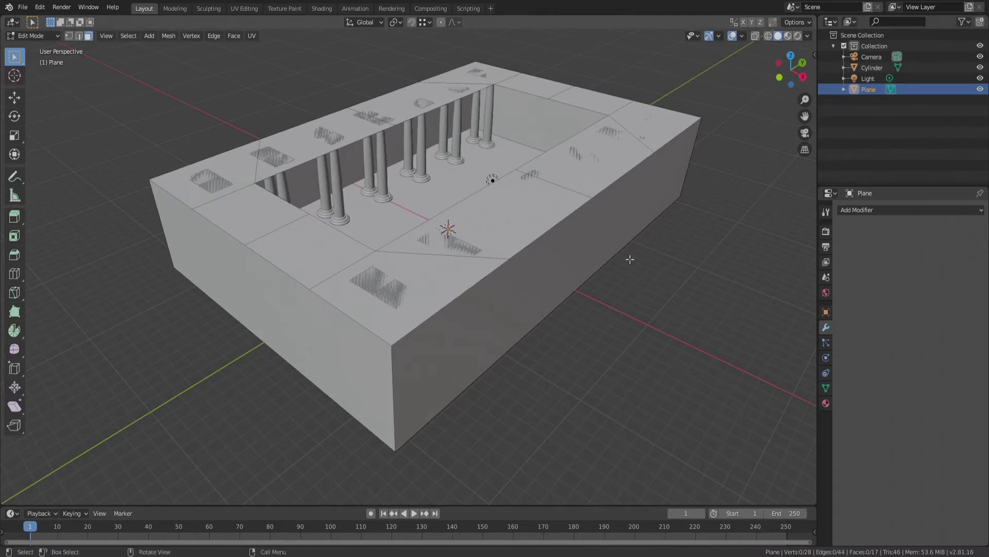
Step: In Object Mode, give the building shell a Solidify modifier with a thickness of about -0.03 m and apply it
key("Tab")
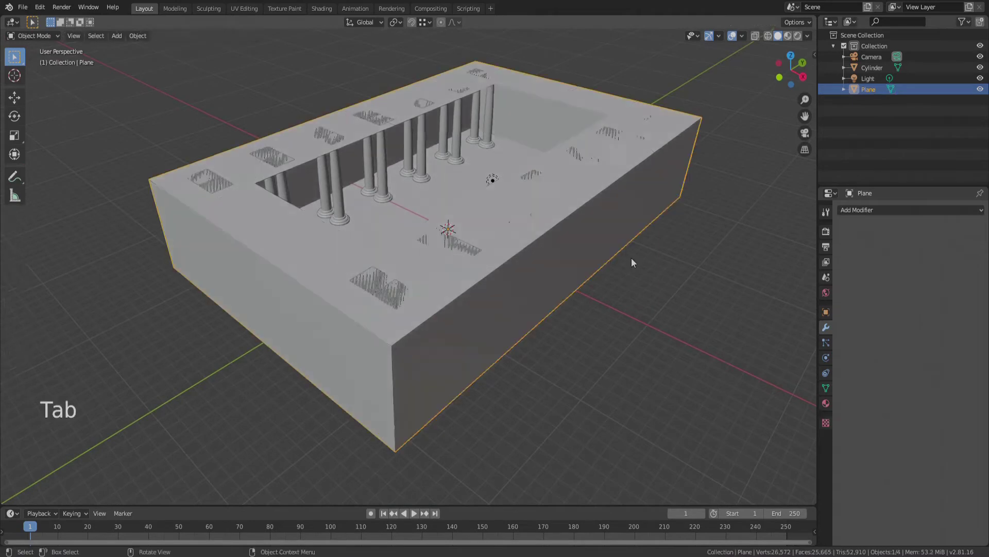
left_click(886, 212)
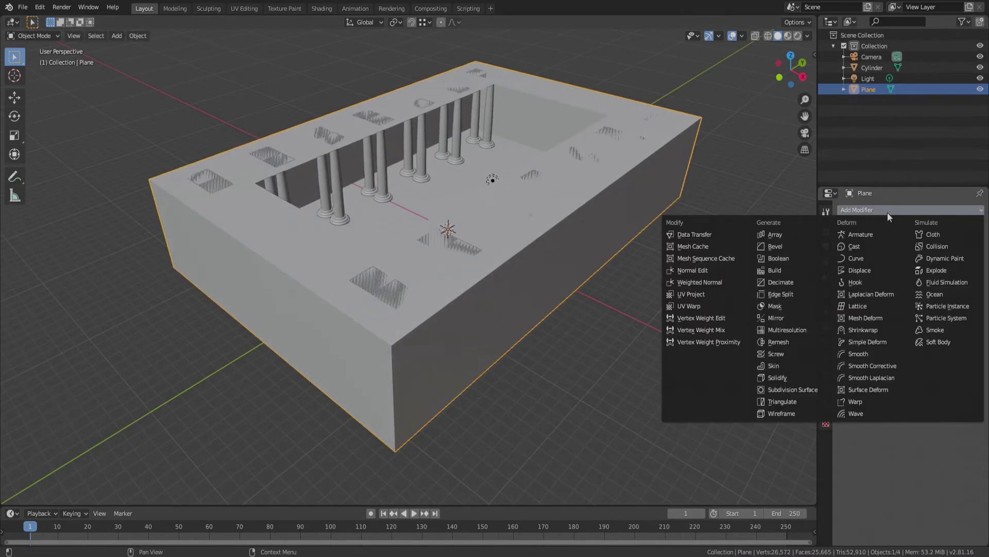
left_click(799, 376)
left_click_drag(883, 259, 866, 259)
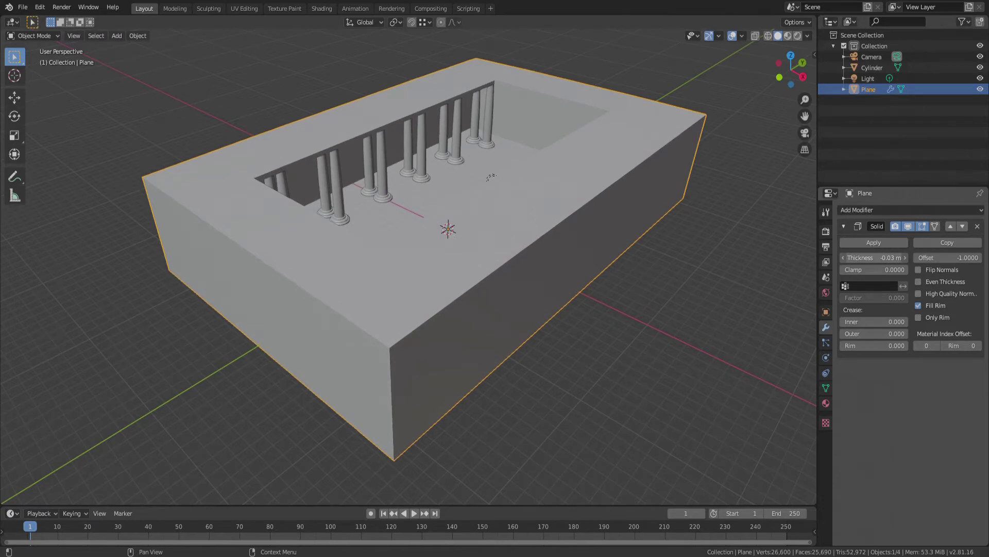
left_click(879, 245)
Step: Change the scene's light above the hall into a Sun light
scroll(653, 356, "down", 2)
middle_click_drag(628, 351, 639, 348)
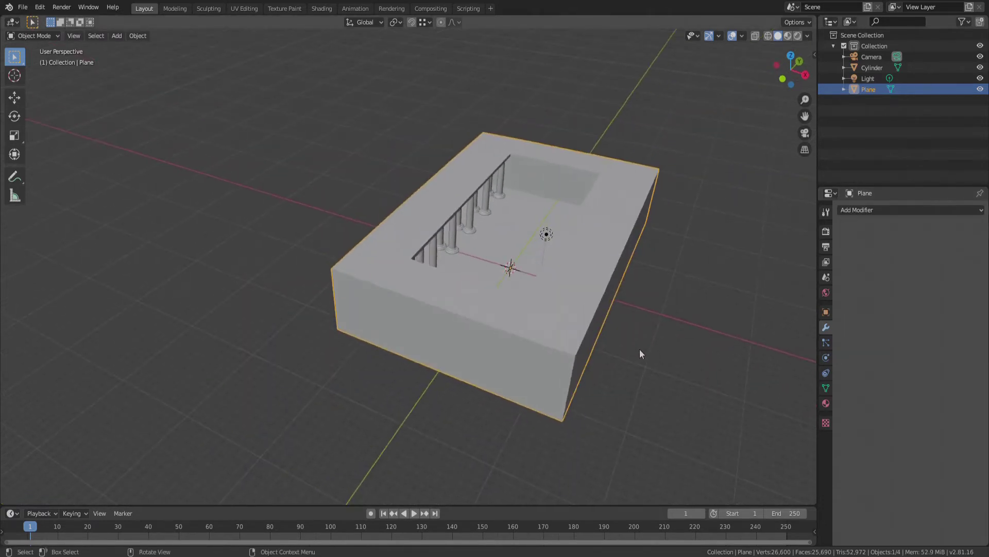
scroll(549, 233, "up", 4)
left_click(534, 231)
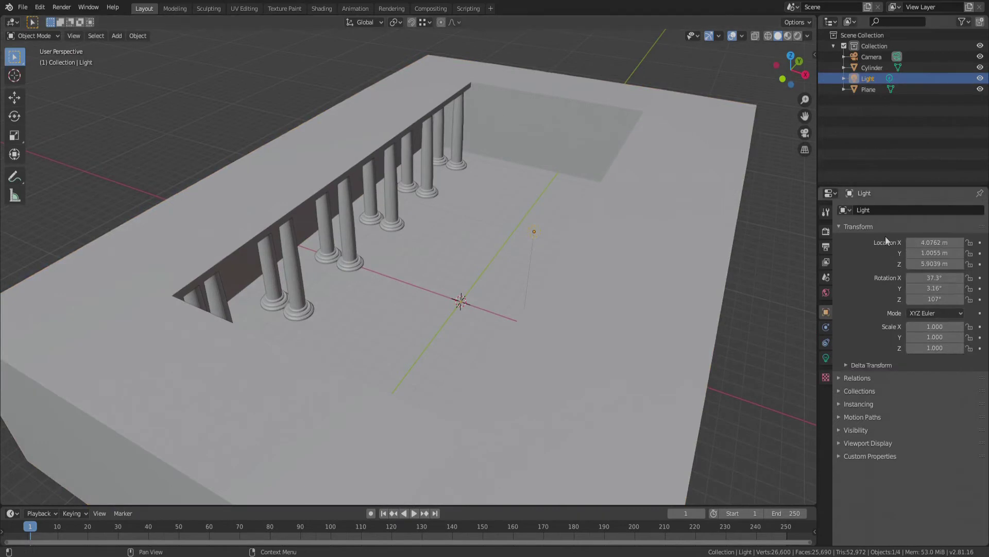
left_click(826, 357)
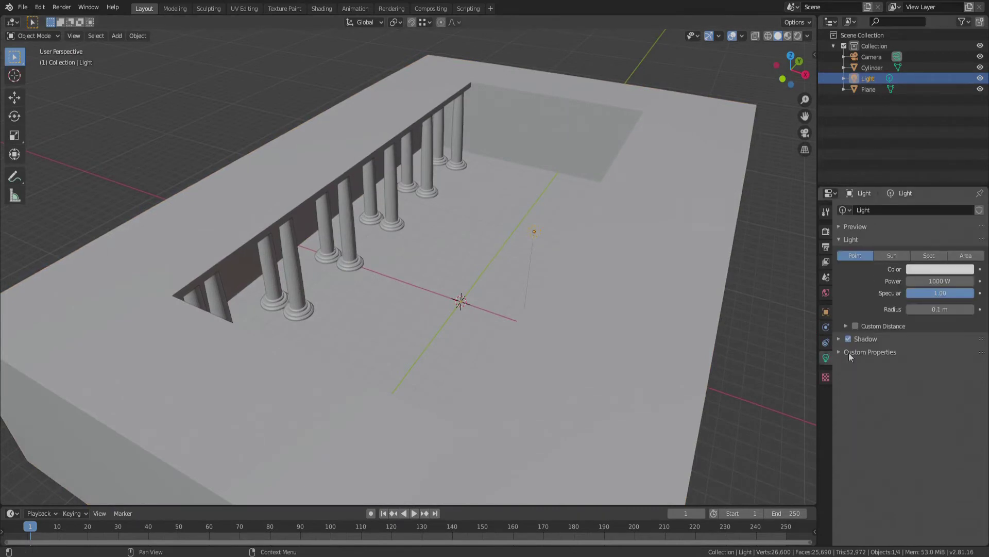
left_click(893, 257)
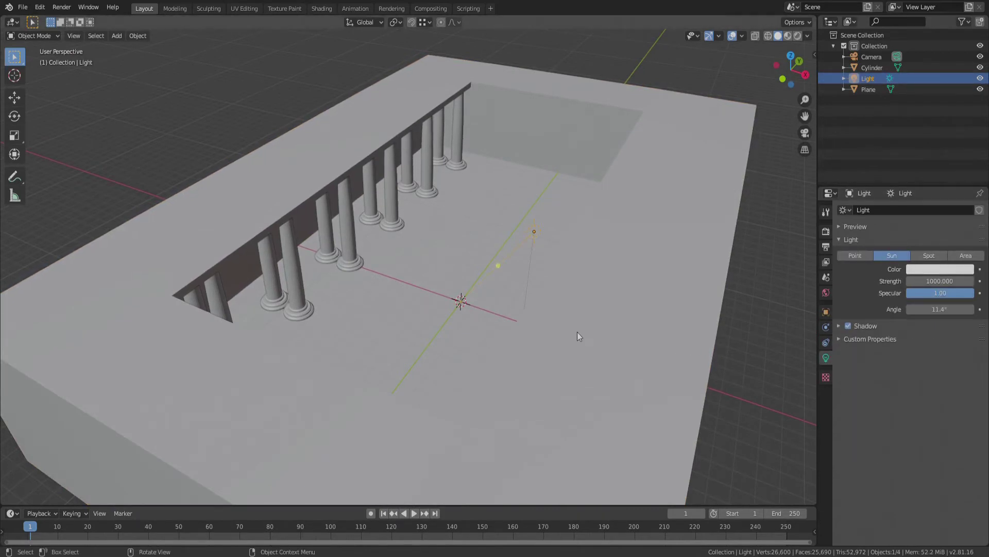
Step: Raise the Sun light about 8.71 m along Z
key("g")
key("z")
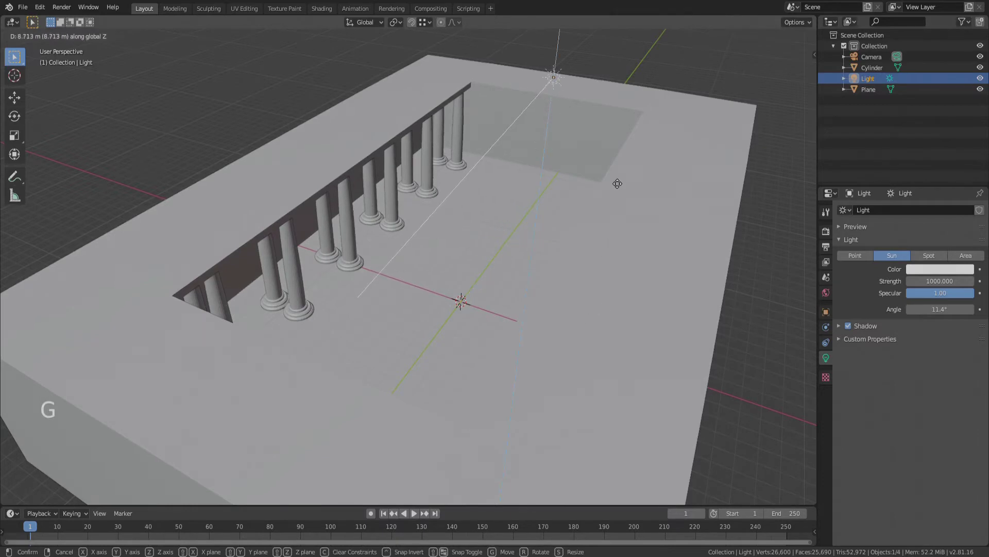
left_click(617, 183)
Step: Align the camera to a view inside the hall, looking down between the two rows of columns toward the end wall
middle_click_drag(659, 320, 644, 295)
scroll(563, 143, "down", 5)
middle_click_drag(563, 144, 534, 203)
scroll(541, 216, "up", 5)
scroll(543, 229, "down", 5)
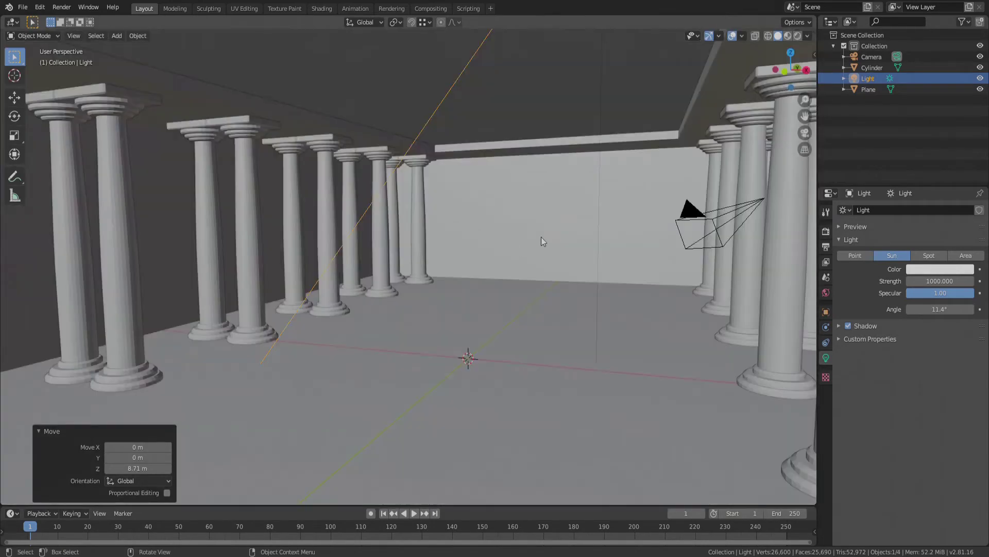
scroll(549, 249, "up", 5)
scroll(510, 221, "down", 5)
mouse_move(518, 226)
middle_mouse_down()
mouse_move(542, 239)
mouse_move(514, 233)
middle_mouse_up()
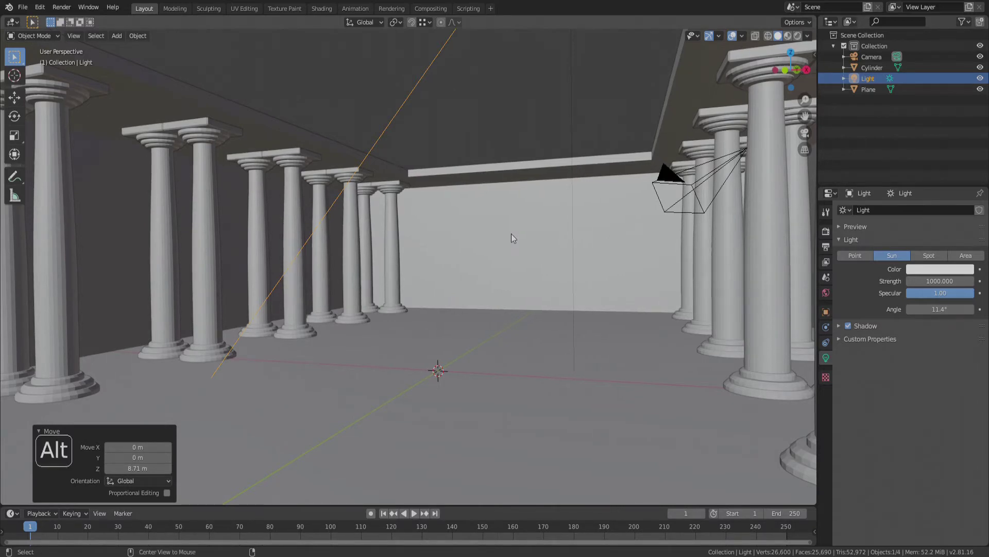
key("ctrl+alt+KP_0")
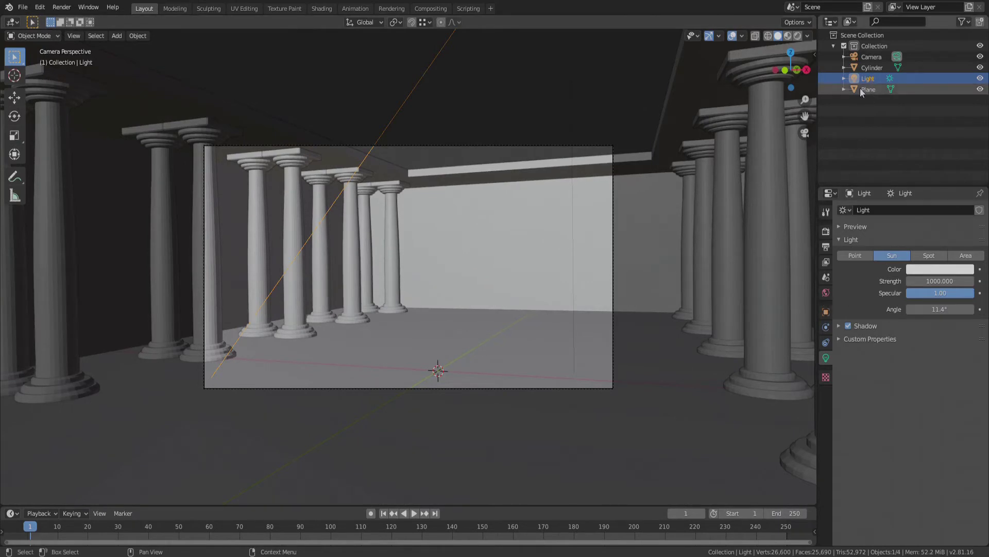
Step: Set the camera's focal length to 32 mm and lock the camera to the view
left_click(875, 57)
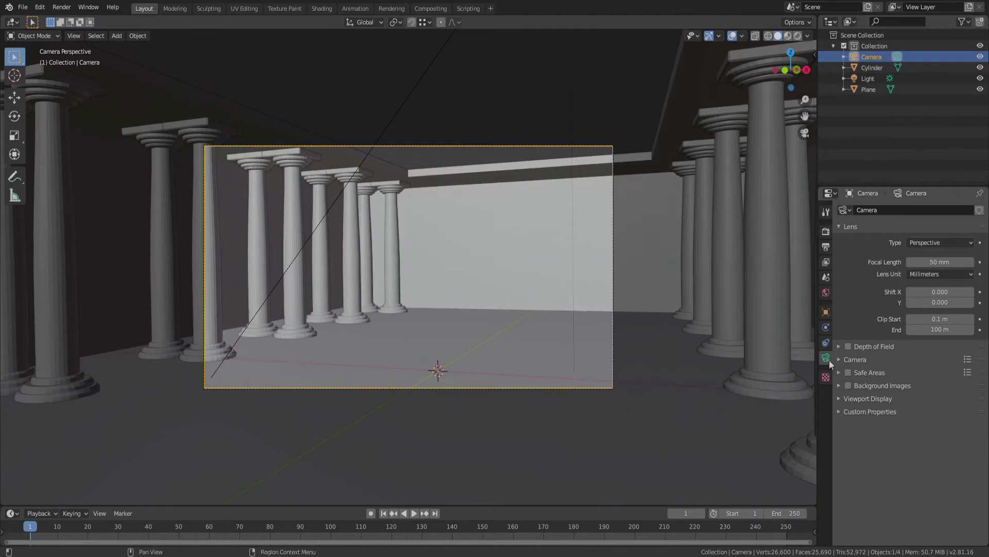
left_click_drag(940, 262, 905, 262)
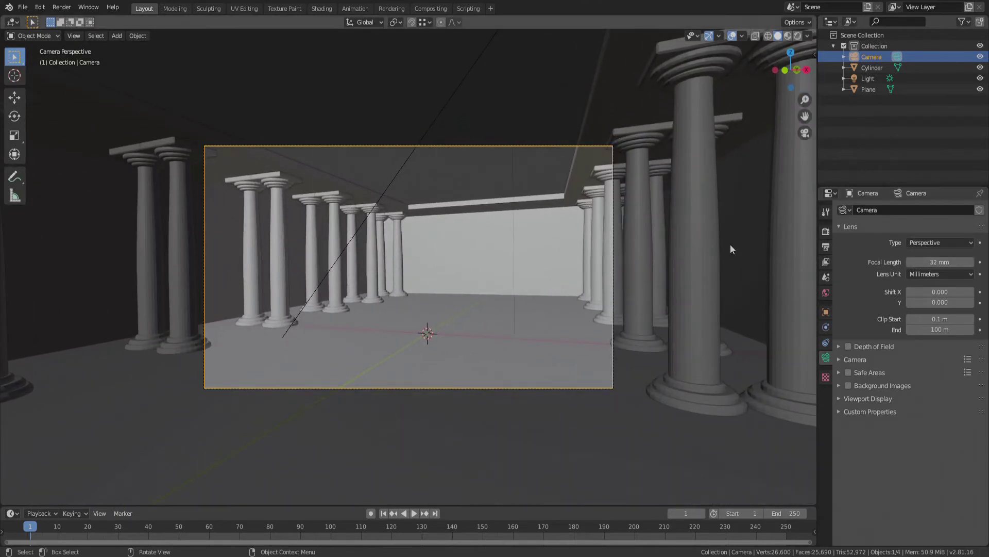
key("n")
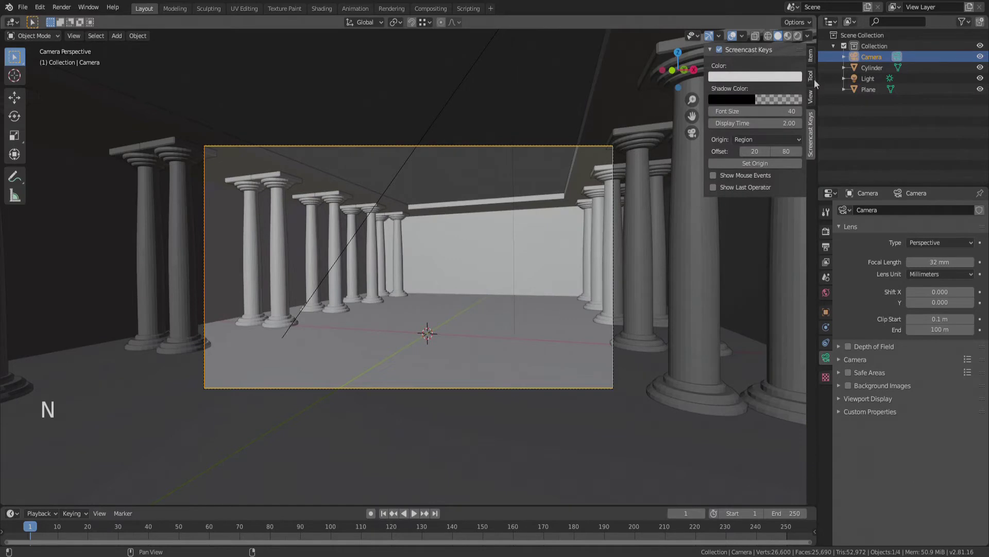
left_click(812, 98)
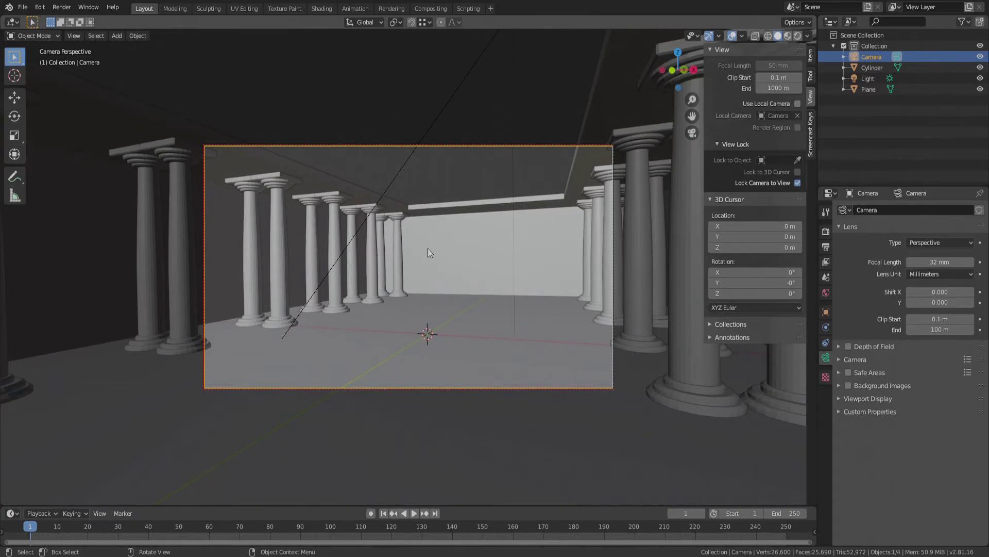
Step: Reframe the camera farther back and angled up to include more of the skylight, with a focal length of 25 mm
middle_click_drag(431, 239, 433, 255, "ctrl")
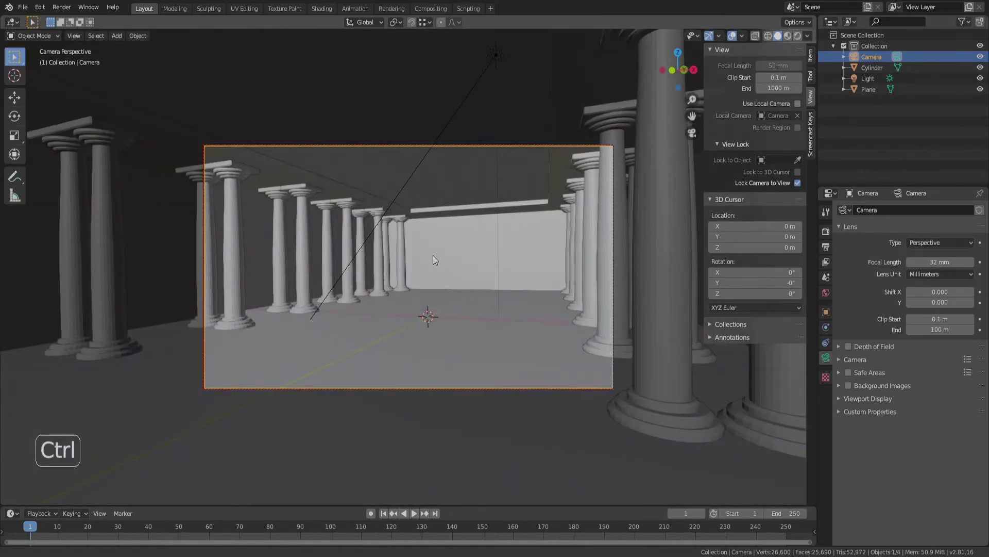
left_click_drag(940, 262, 908, 262)
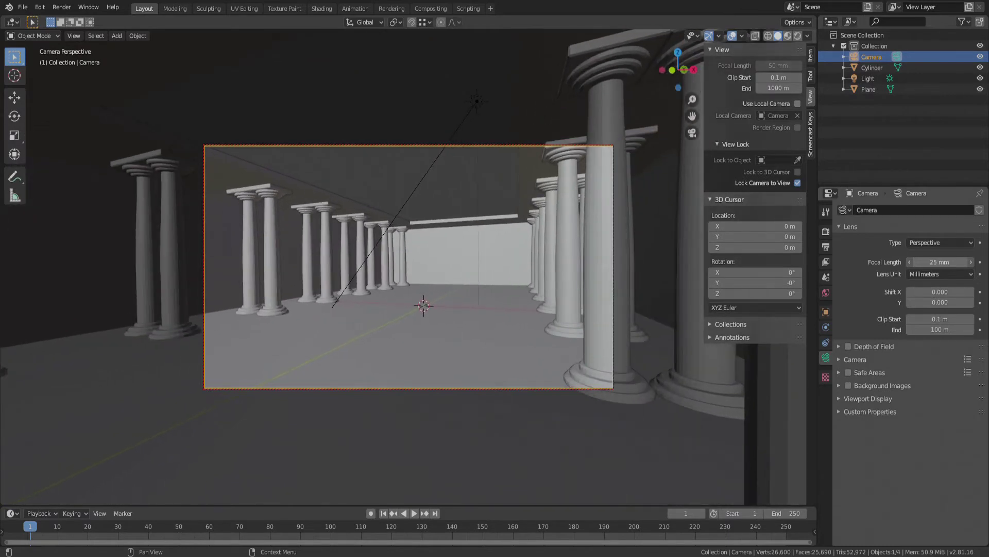
middle_click_drag(470, 288, 441, 298)
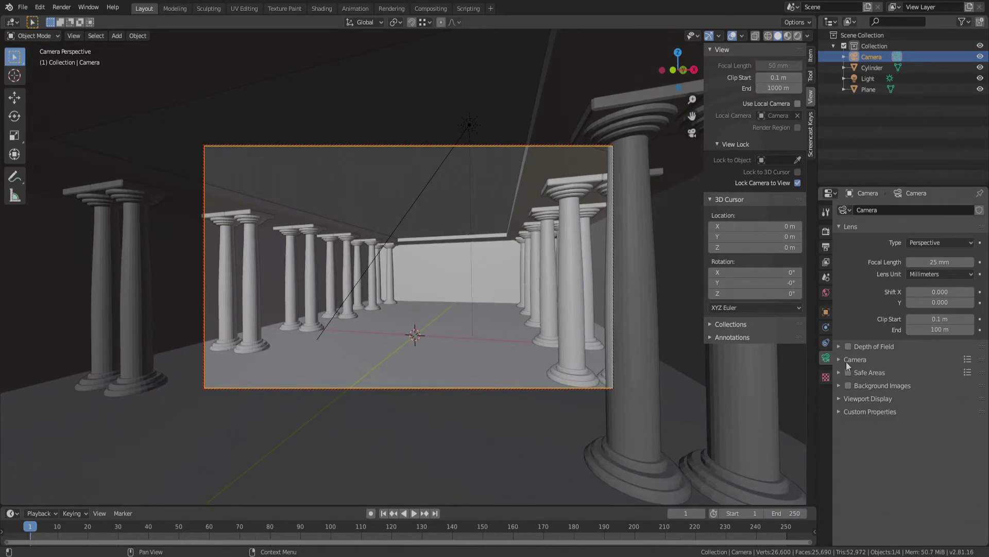
Step: Set the camera's clip end to 109 m and unlock the camera from the view
left_click_drag(946, 331, 954, 331)
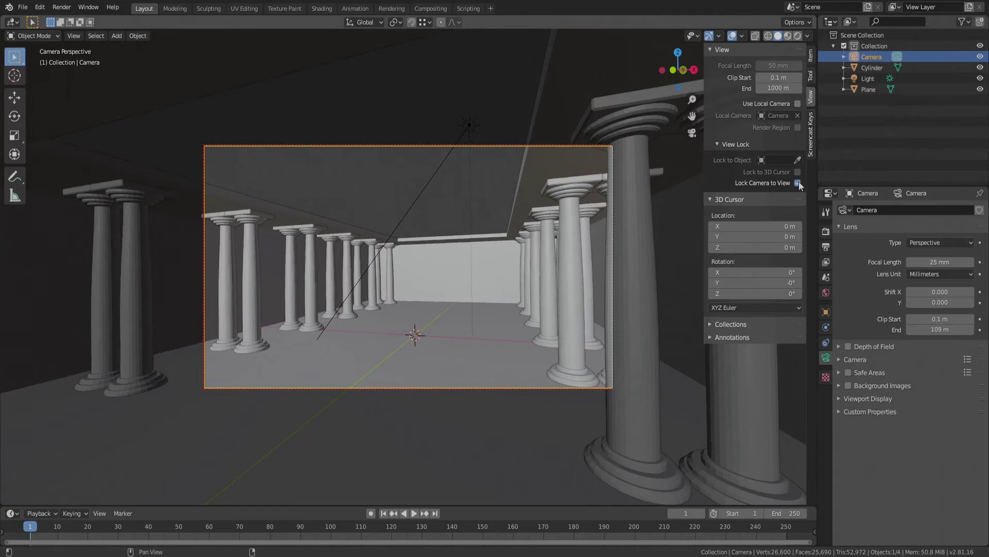
left_click(798, 183)
scroll(462, 295, "up", 1)
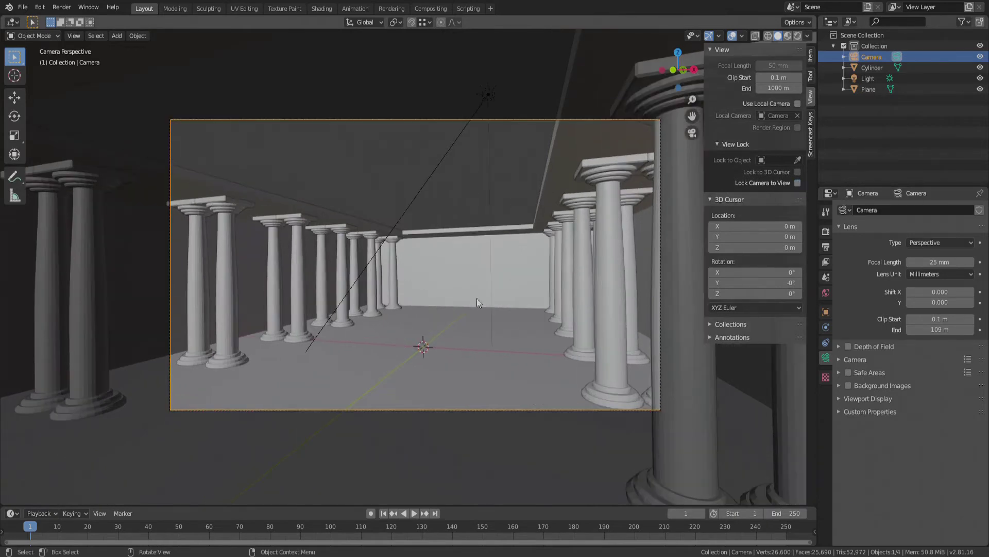
scroll(461, 296, "up", 2)
scroll(464, 315, "down", 1)
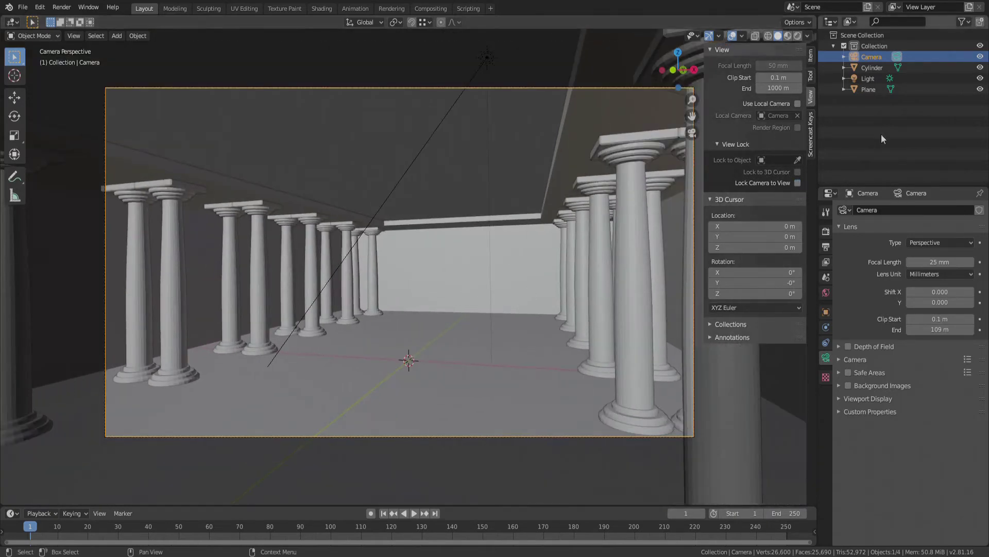
Step: Show the viewport in rendered shading and set the render engine to Cycles
left_click(798, 36)
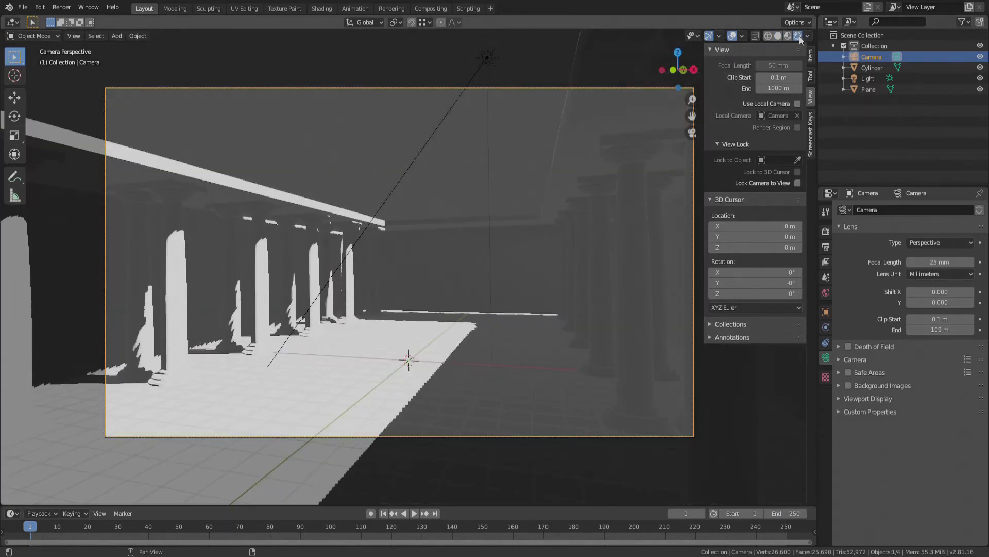
left_click(827, 232)
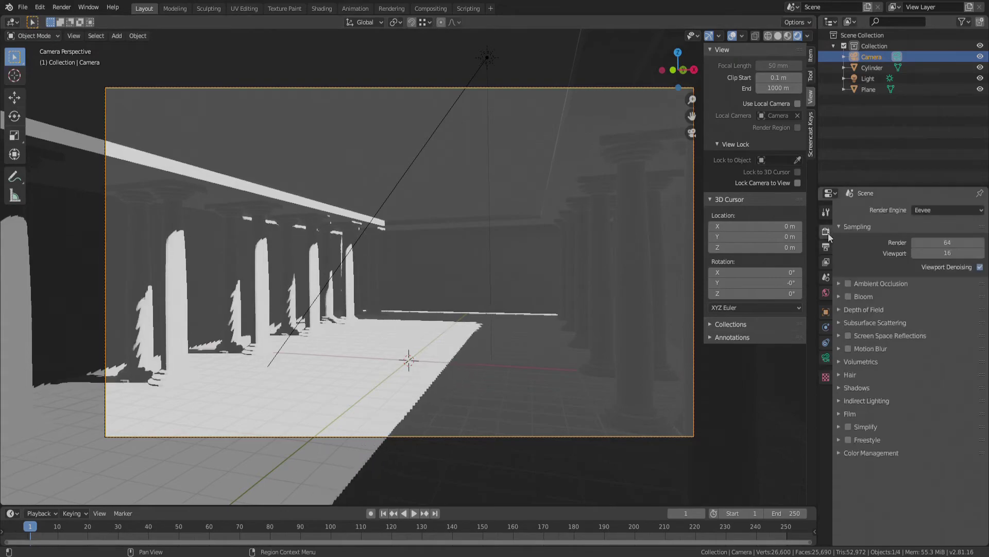
left_click(928, 210)
left_click(927, 248)
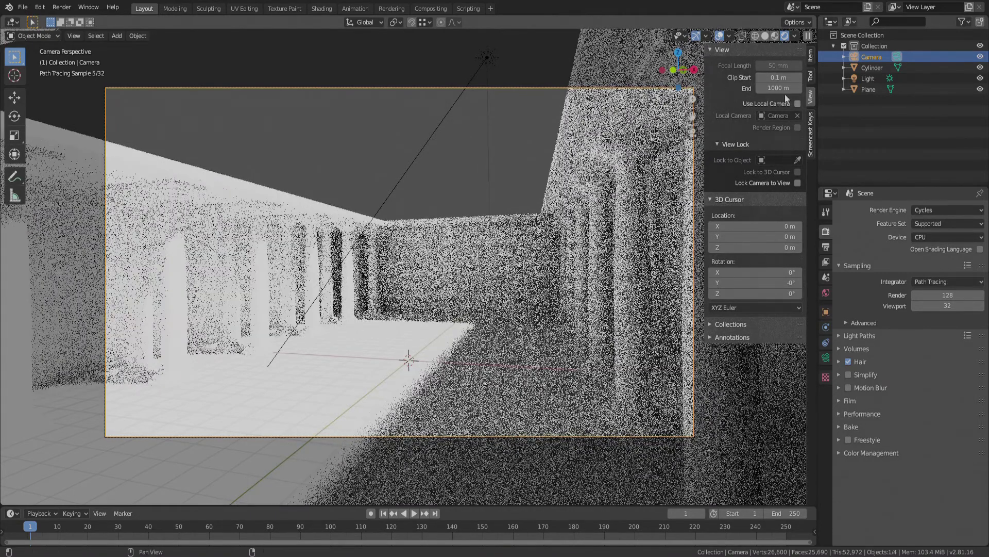
Step: In material preview, give the world background colour an Environment Texture using the image quarry_02_2k.hdr
left_click(774, 36)
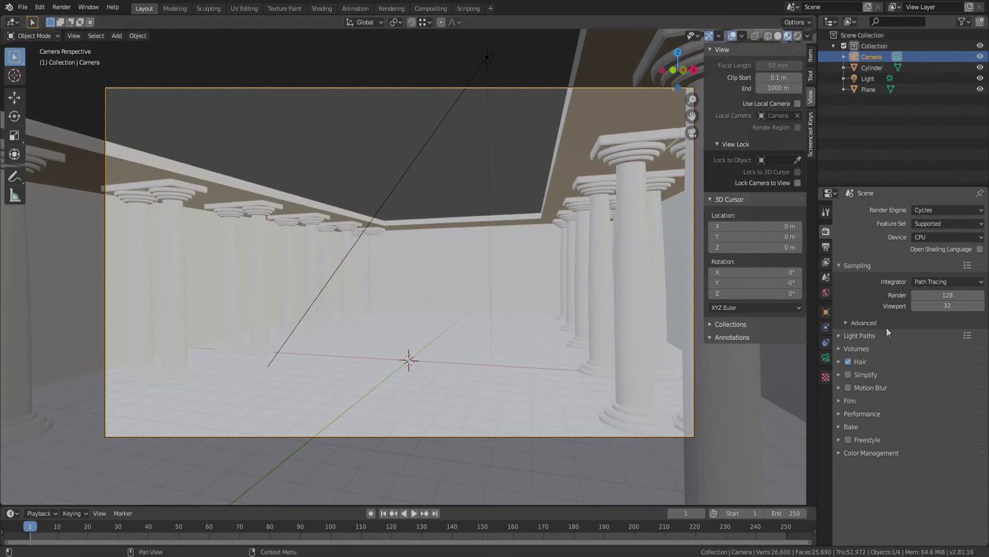
left_click(826, 293)
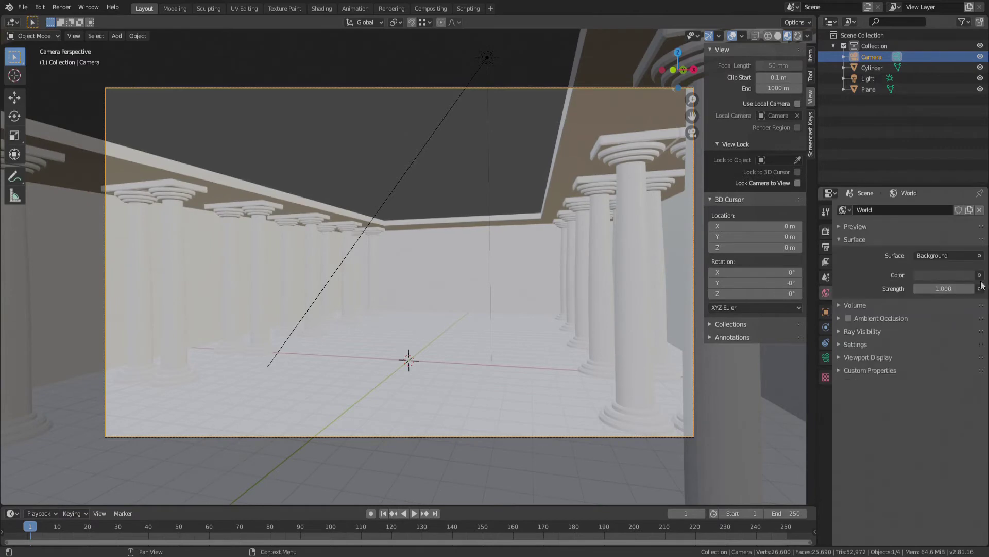
left_click(981, 275)
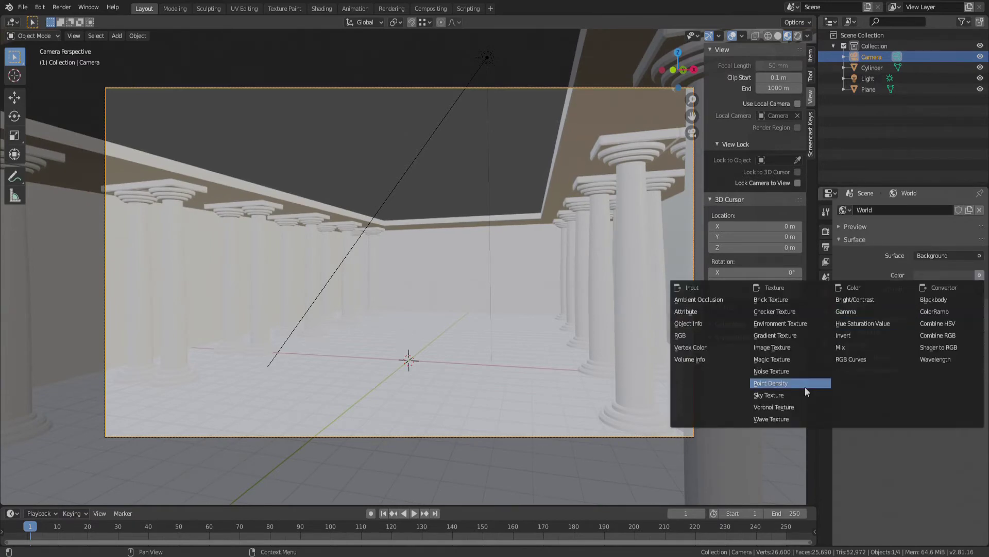
left_click(788, 324)
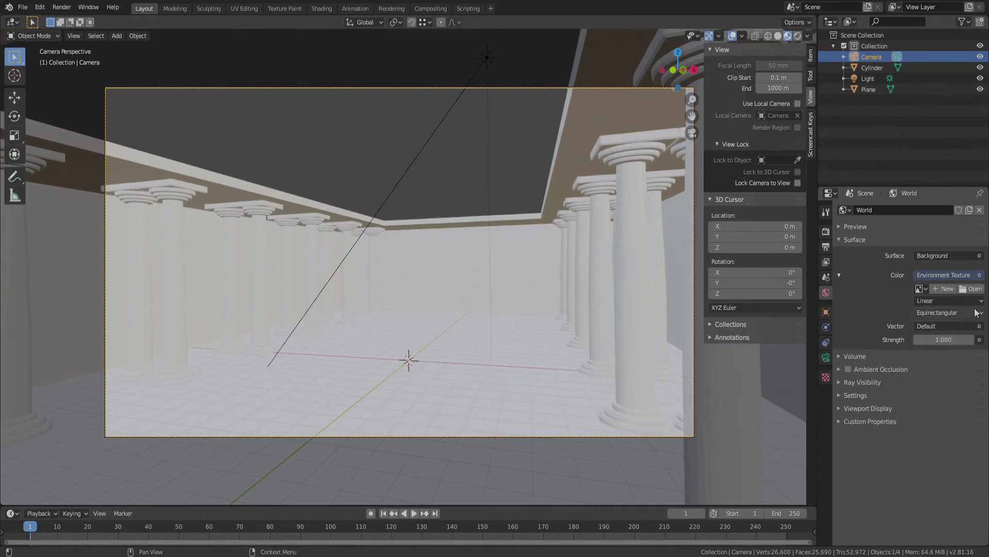
left_click(974, 290)
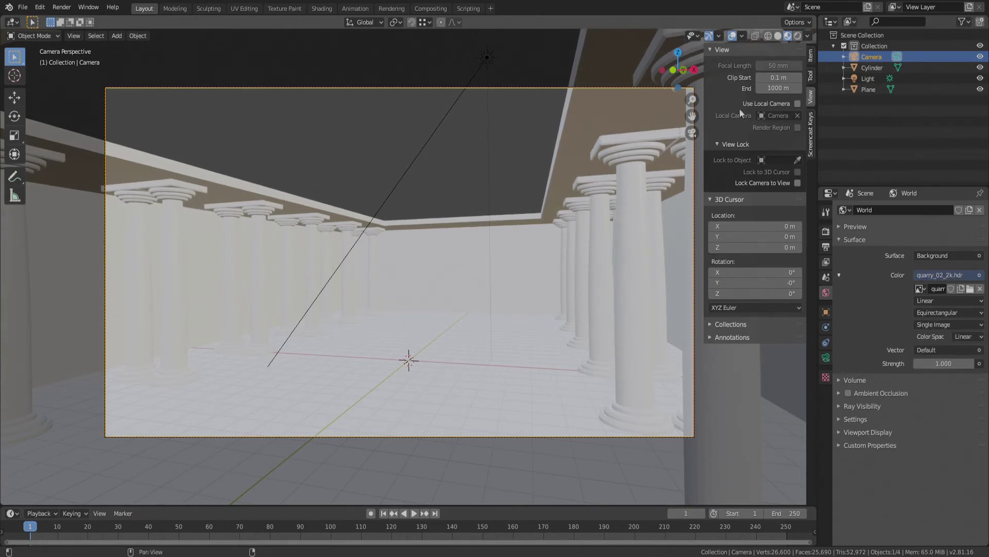
Step: Return to rendered shading and set the Sun light's strength to 2
left_click(799, 36)
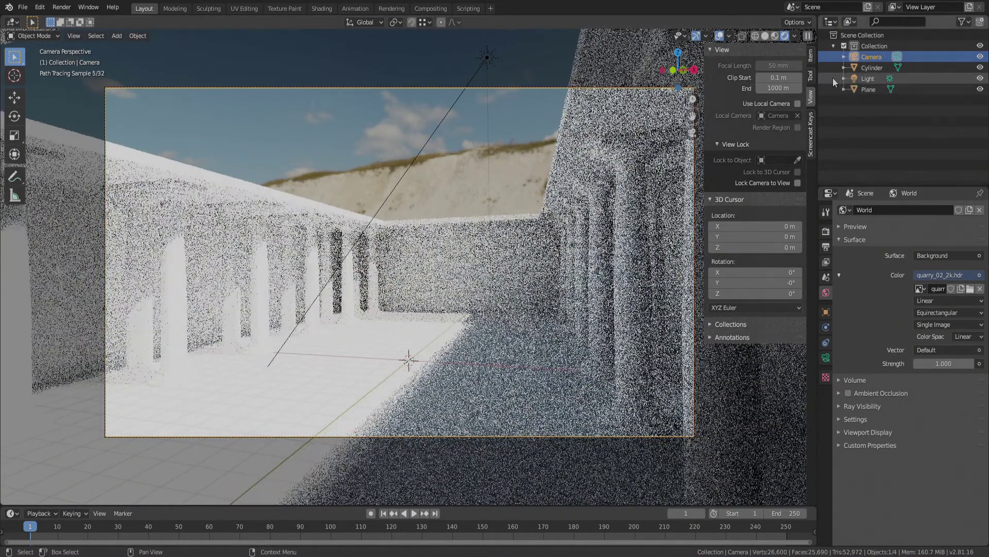
left_click(832, 77)
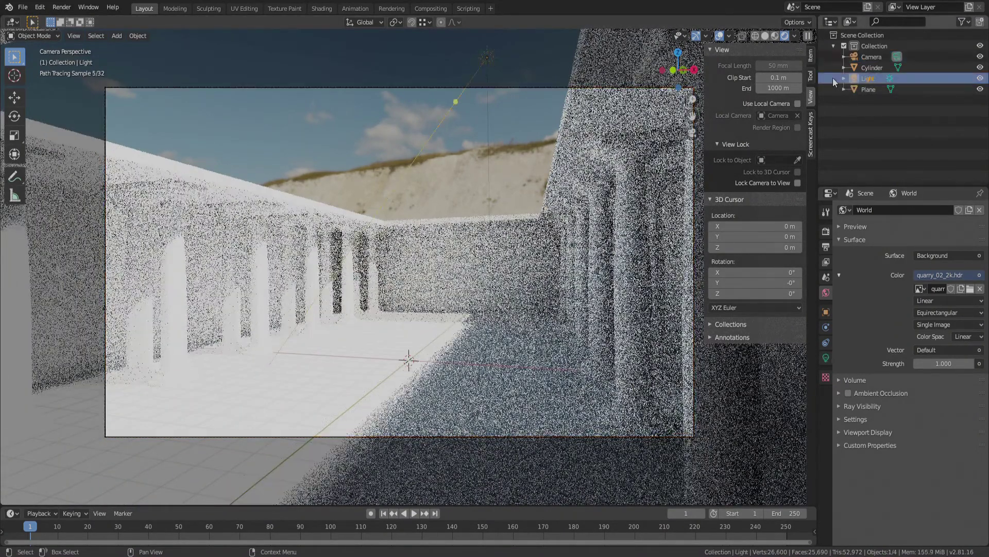
left_click(826, 358)
left_click(958, 283)
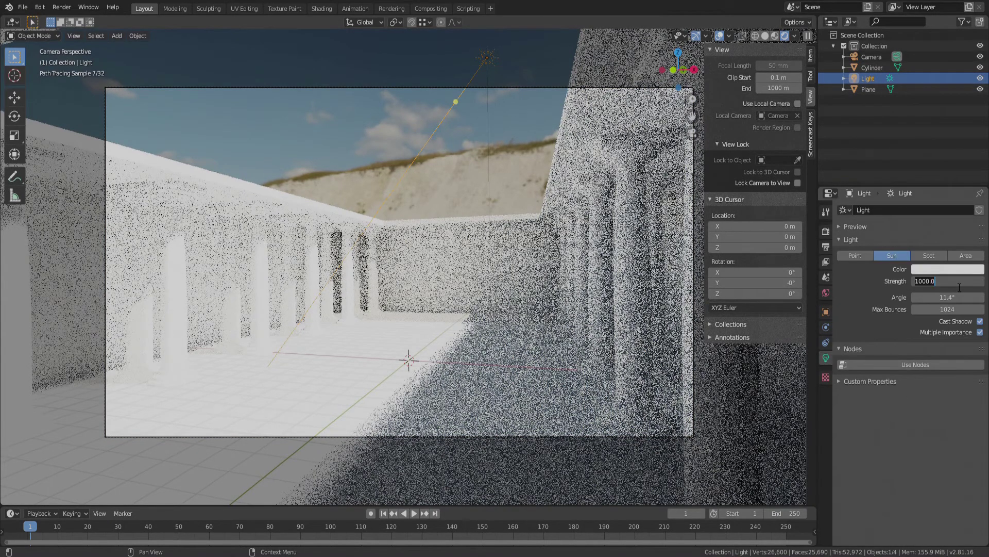
type("2")
key("Return")
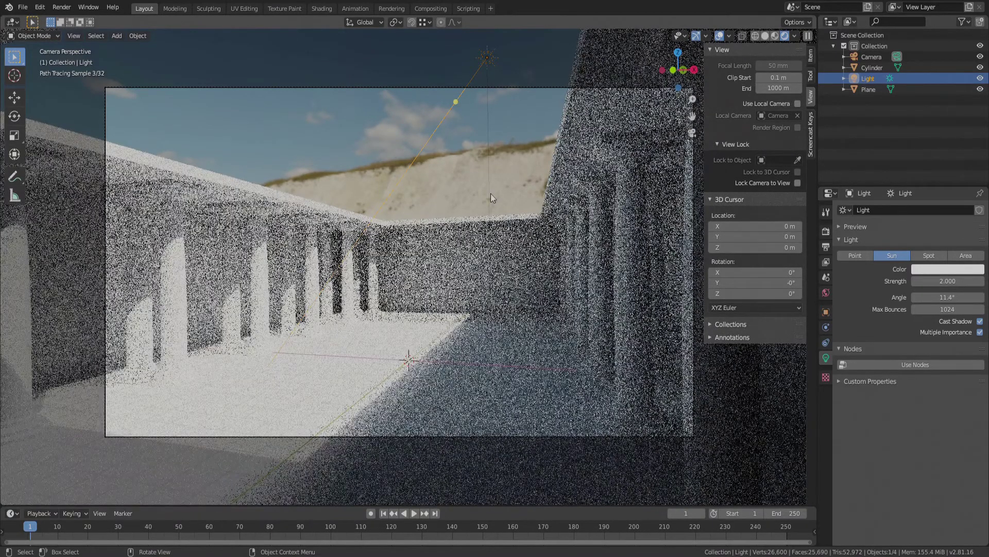
Step: Set the world background strength to 0.8
left_click(826, 292)
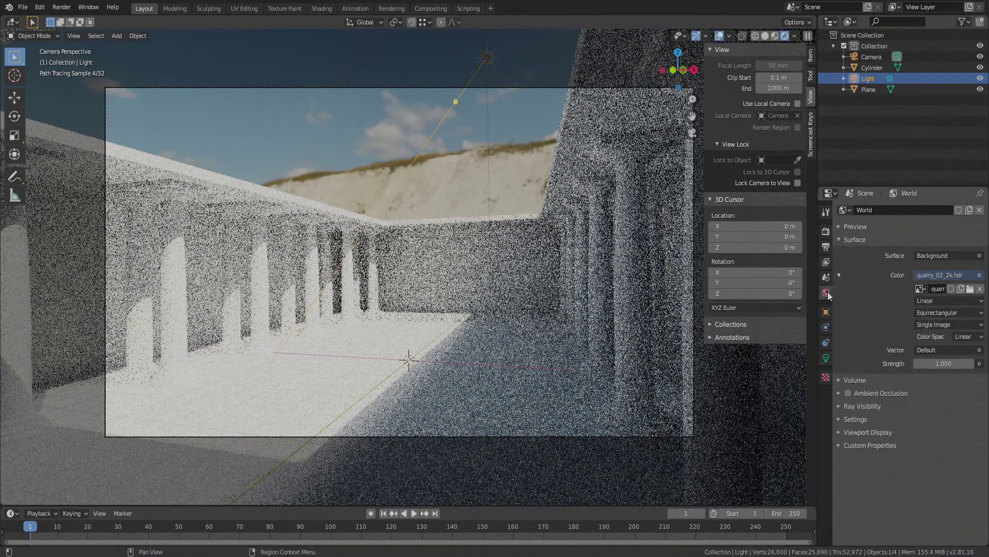
left_click(954, 366)
type("0")
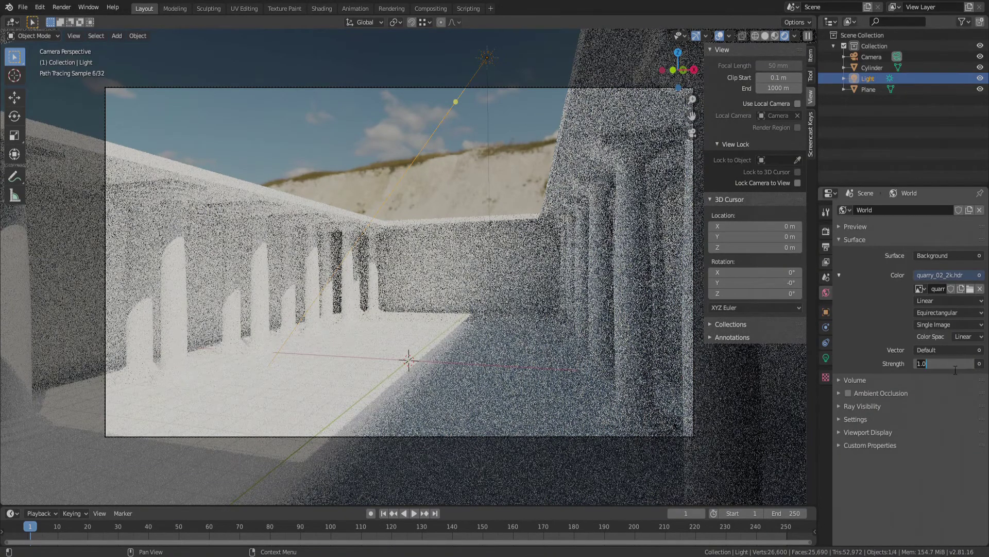
type(".8")
key("Return")
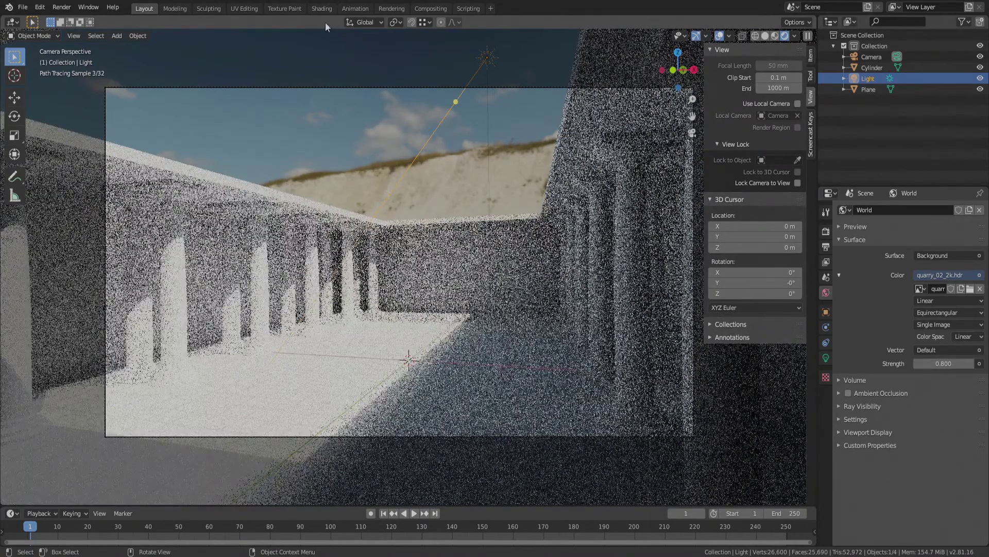
Step: Open the Shading workspace and show the World's shader nodes, framed in the node editor
left_click(320, 11)
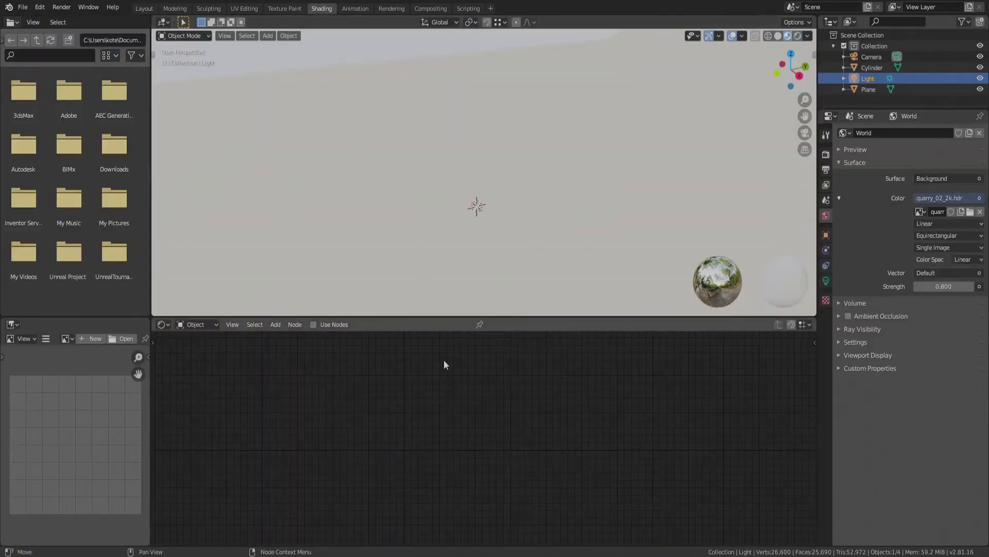
left_click(196, 326)
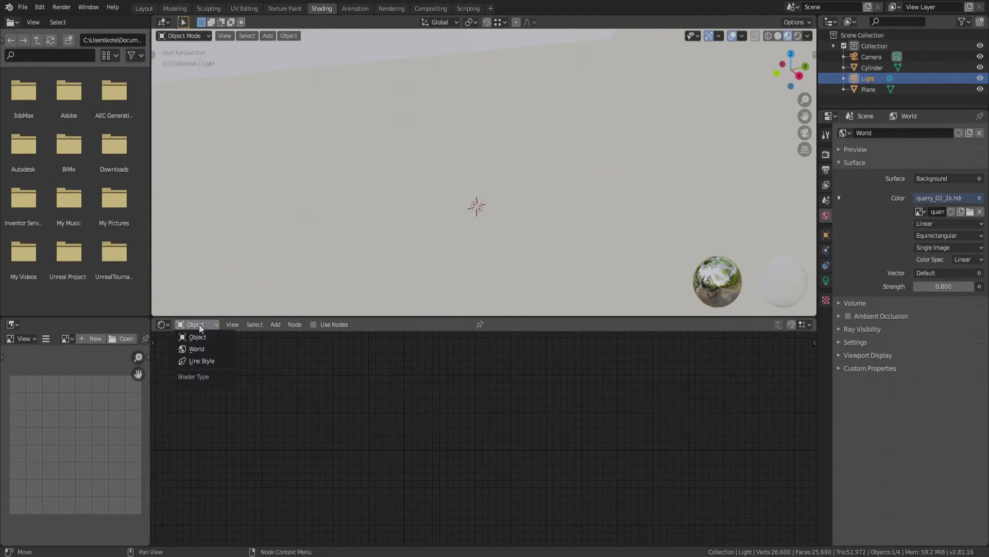
left_click(201, 348)
key("KP_Decimal")
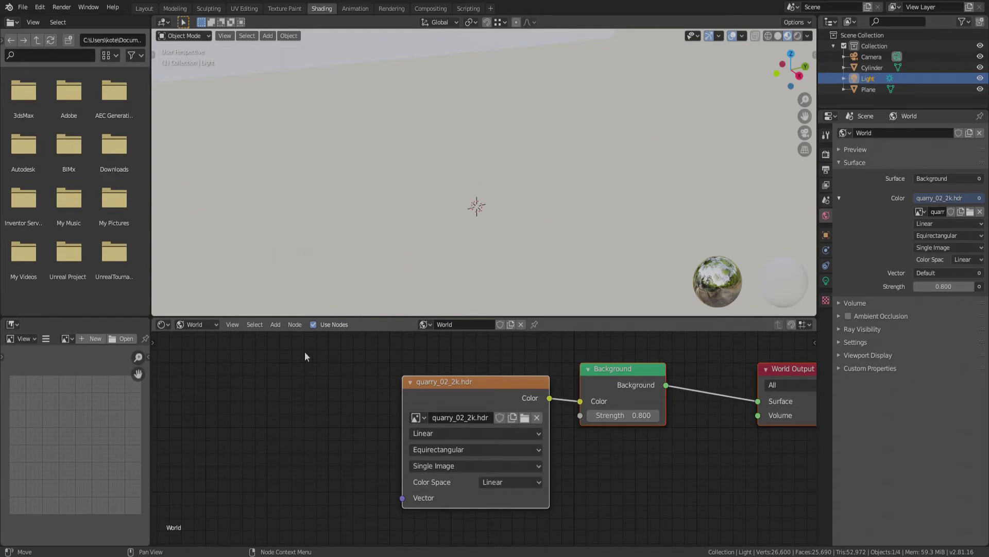
Step: Add a Mapping node before the quarry_02_2k.hdr environment texture and link its Vector output to the texture's Vector input
left_click(275, 324)
mouse_move(304, 408)
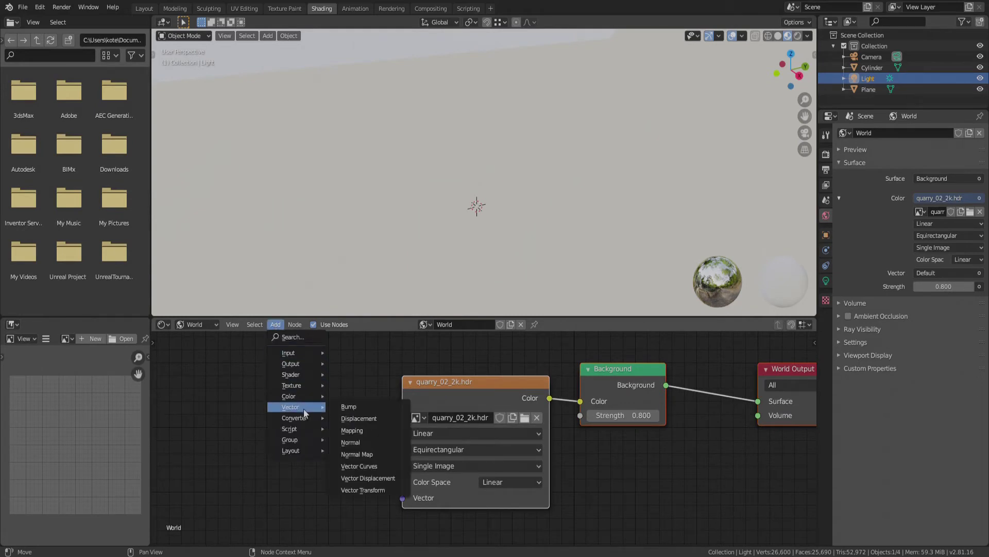
mouse_move(307, 442)
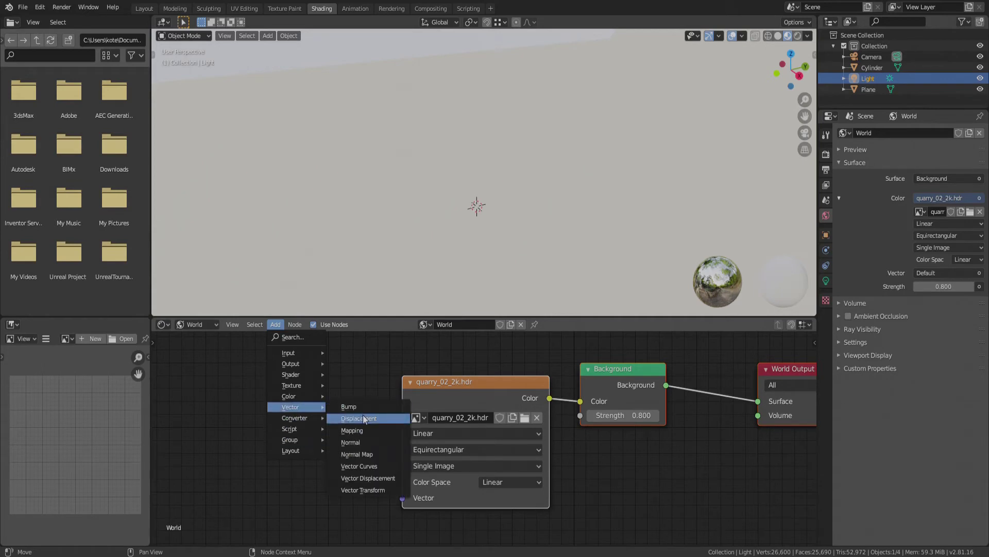
left_click(365, 429)
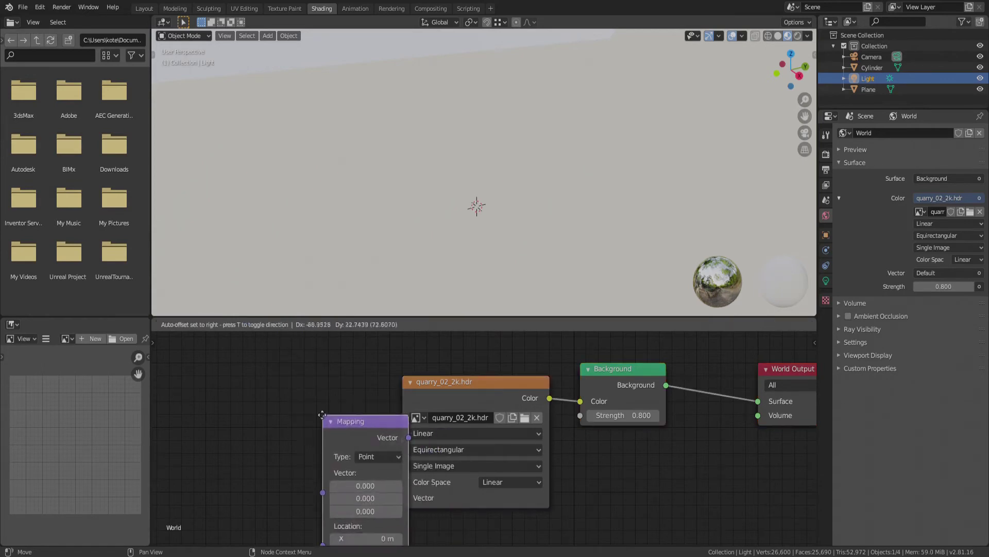
left_click(285, 348)
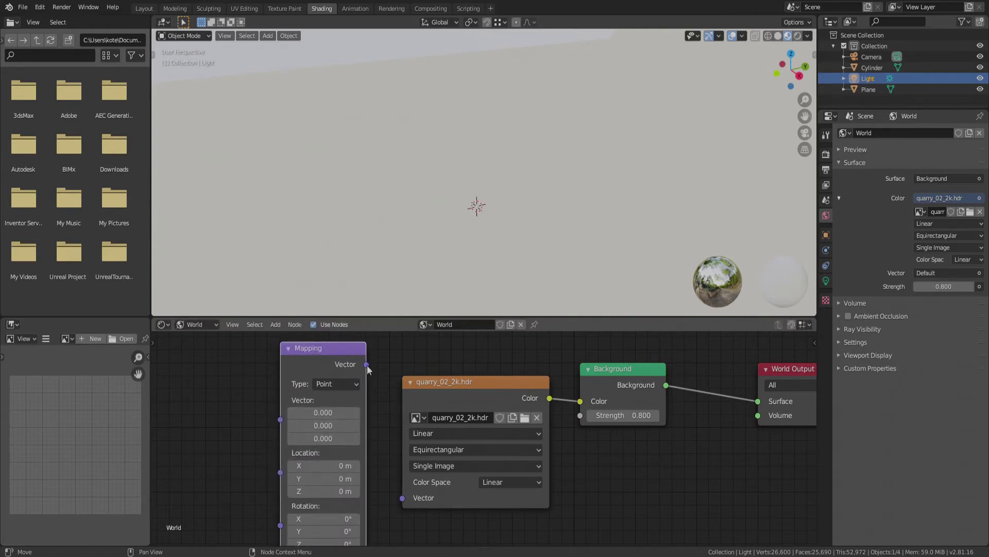
left_click_drag(367, 365, 403, 498)
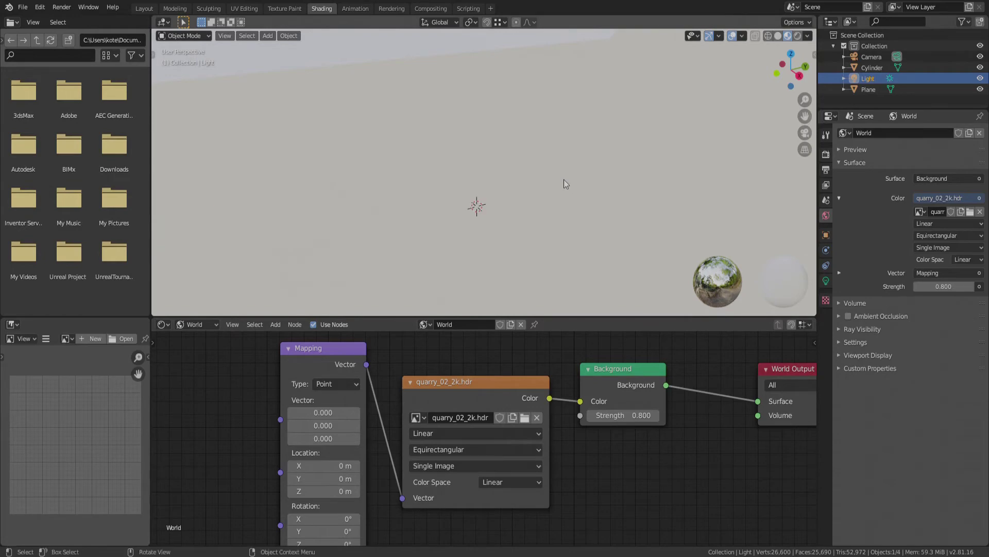
Step: With the camera view in rendered shading, add a Texture Coordinate node and link its Generated output to the Mapping node's Vector input
key("KP_0")
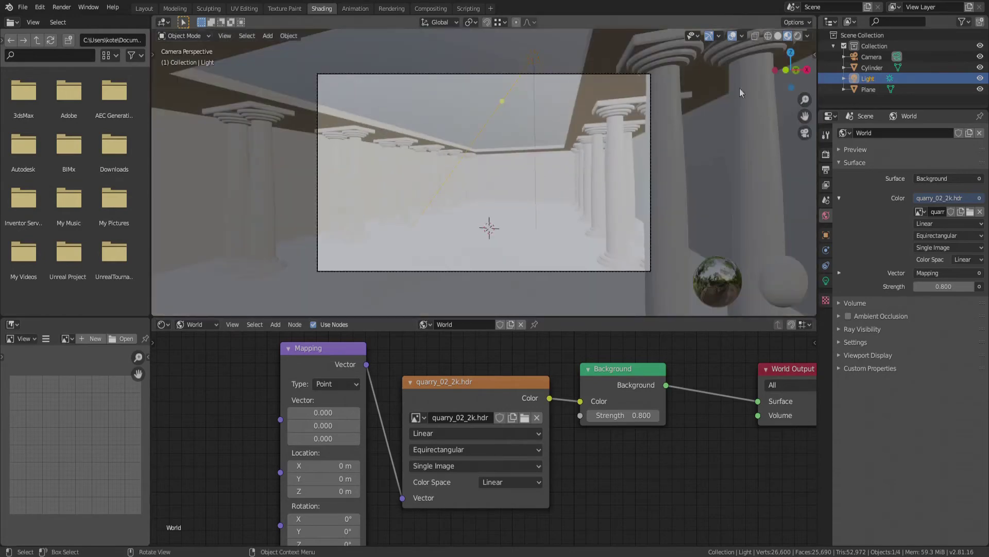
left_click(798, 36)
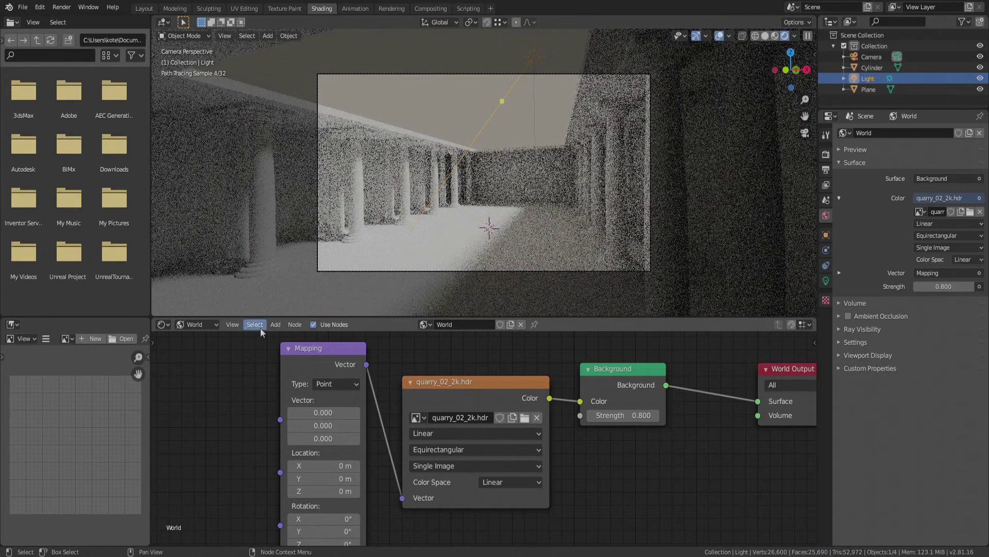
left_click(274, 325)
mouse_move(291, 353)
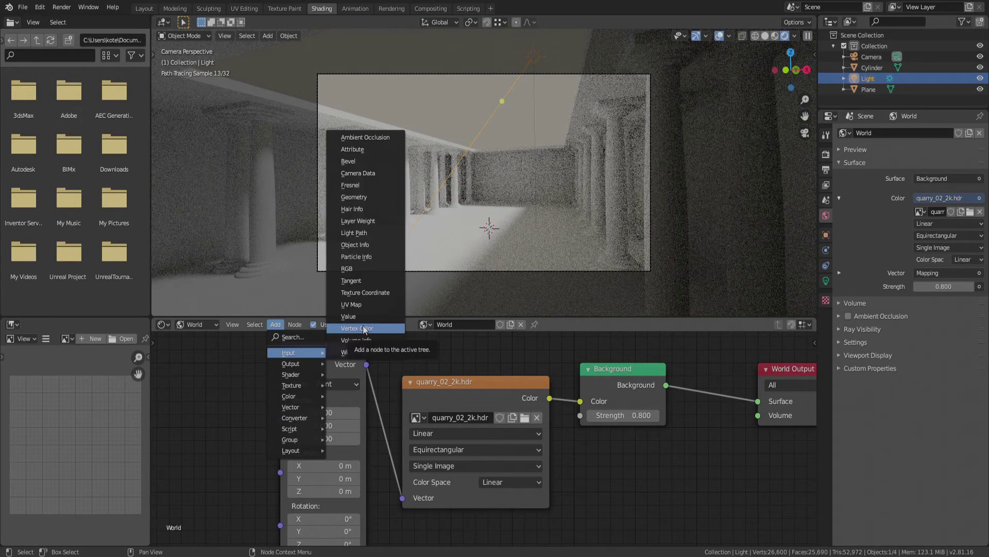
left_click(365, 292)
left_click(184, 362)
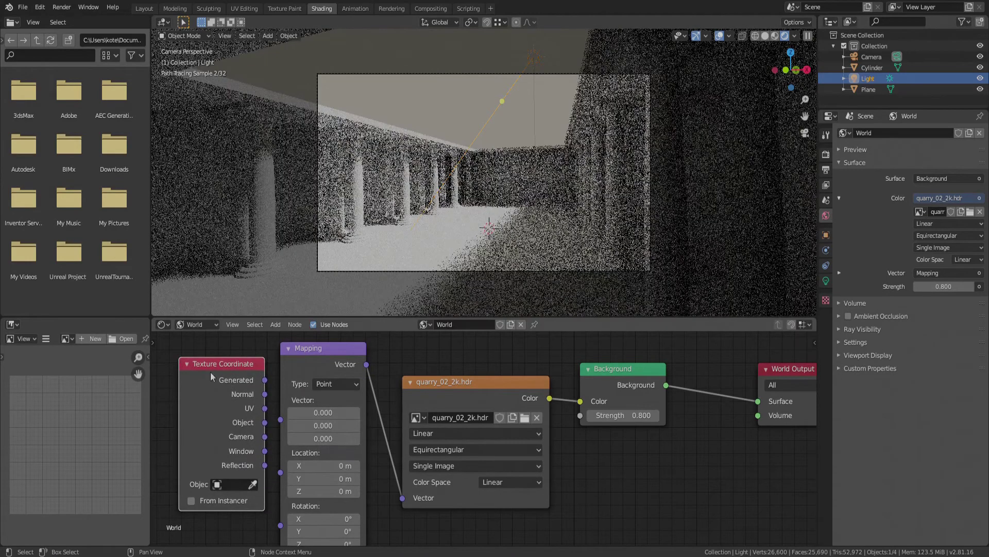
left_click_drag(266, 381, 288, 436)
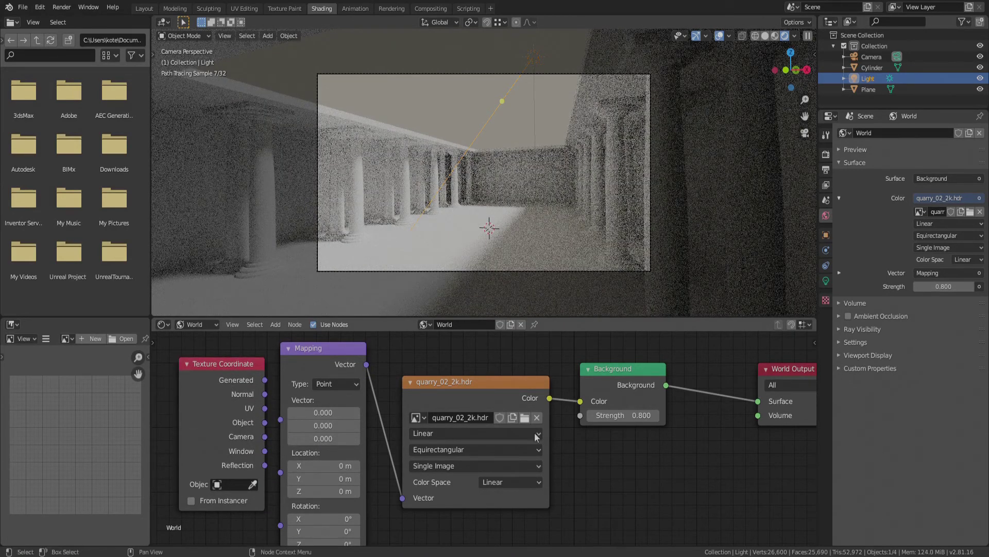
scroll(664, 429, "down", 4)
scroll(347, 451, "up", 4)
left_click_drag(382, 371, 398, 411)
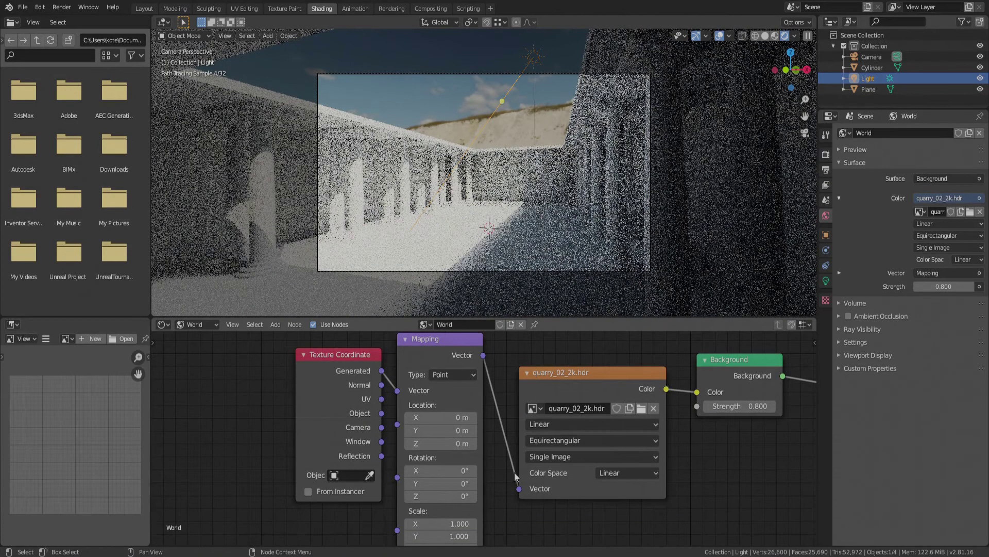
Step: Rotate the environment image by setting the Mapping node's Z rotation to -85.7°
left_click_drag(445, 499, 522, 499)
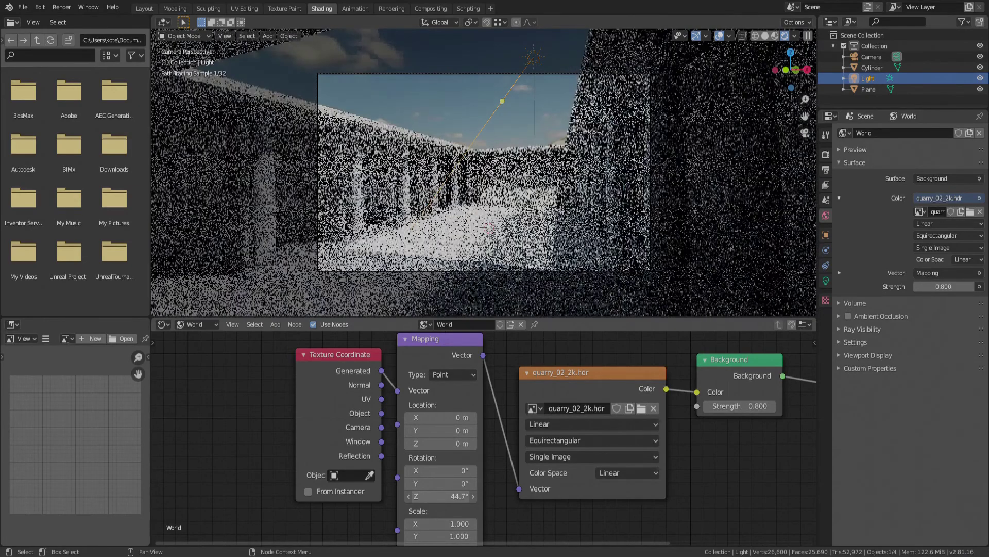
left_click_drag(521, 499, 531, 499)
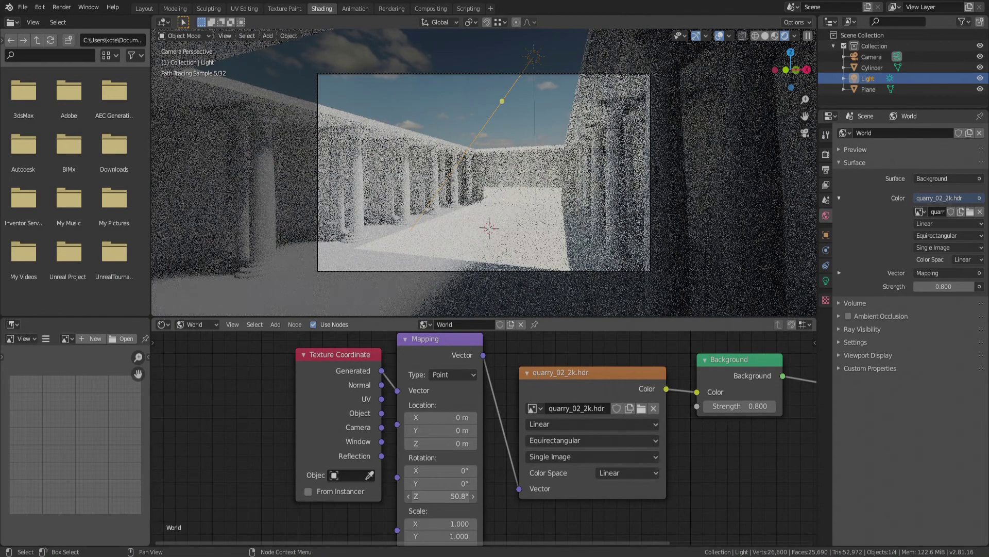
left_click_drag(440, 496, 424, 496)
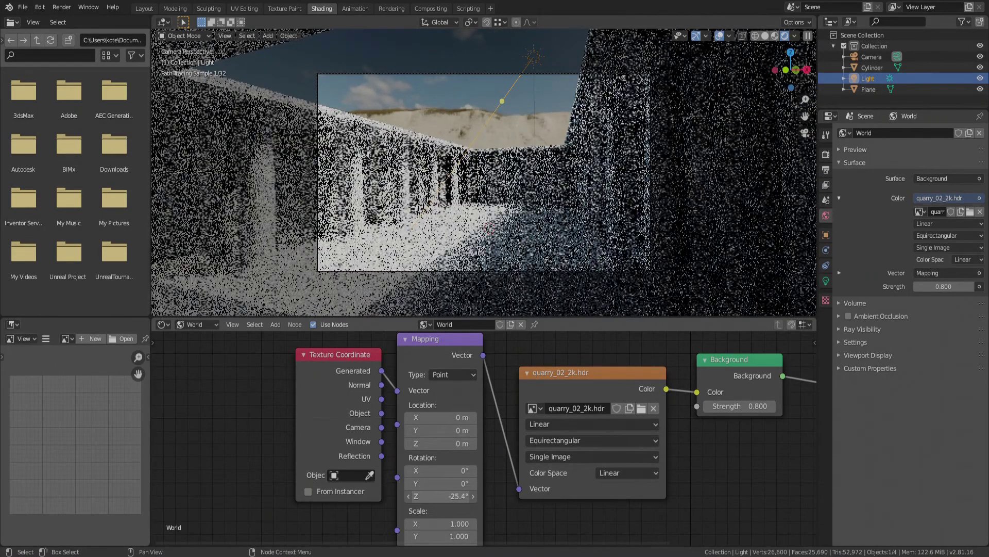
left_click_drag(426, 496, 435, 497)
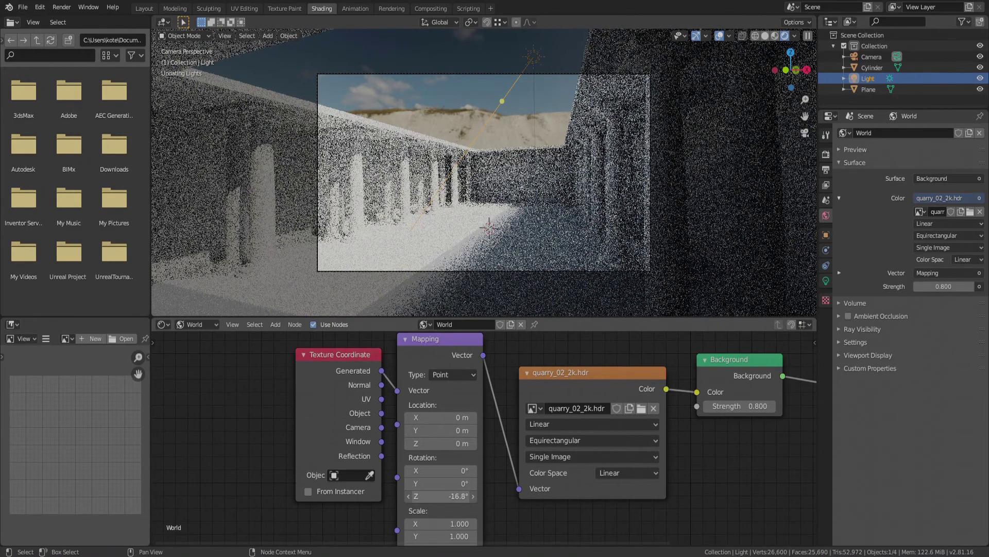
left_click_drag(441, 496, 405, 496)
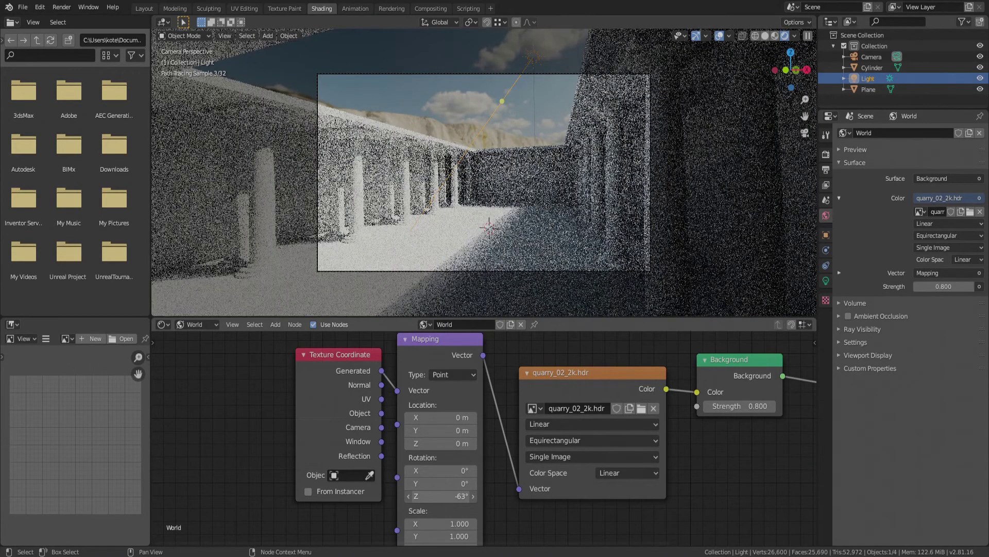
left_click_drag(441, 496, 419, 496)
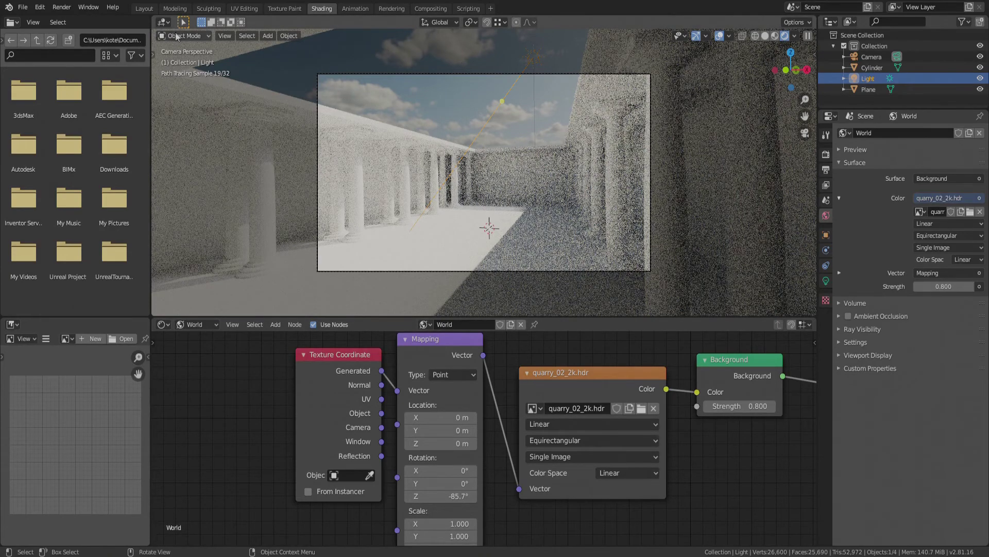
Step: In the Layout workspace, rotate the sun light 20.6° about the global Z axis, and hide and unhide it to compare the lighting
left_click(141, 9)
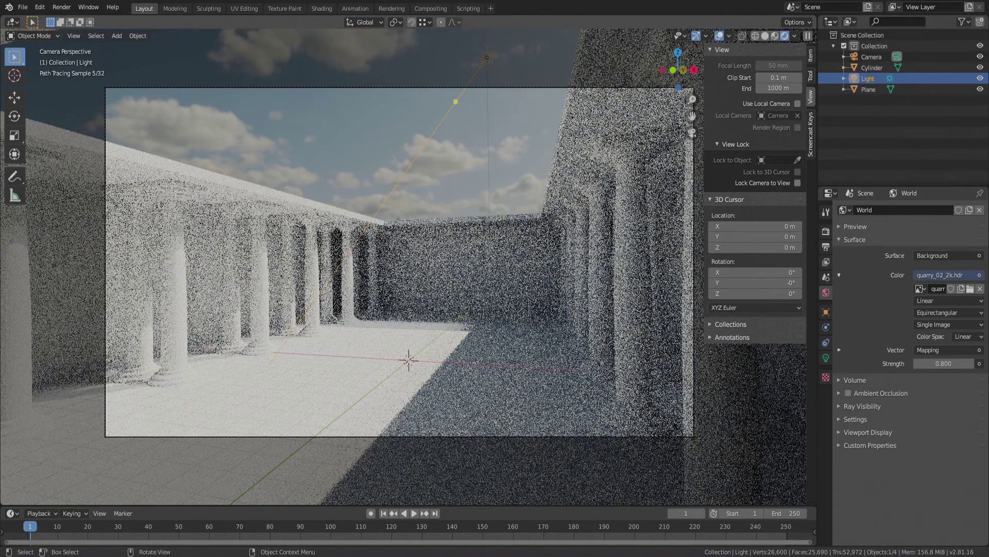
key("r")
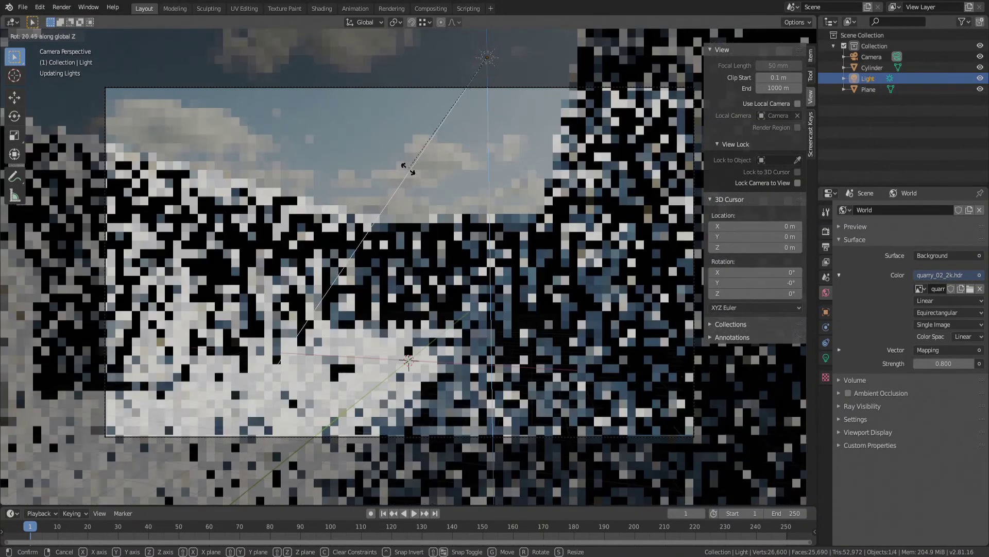
left_click(410, 169)
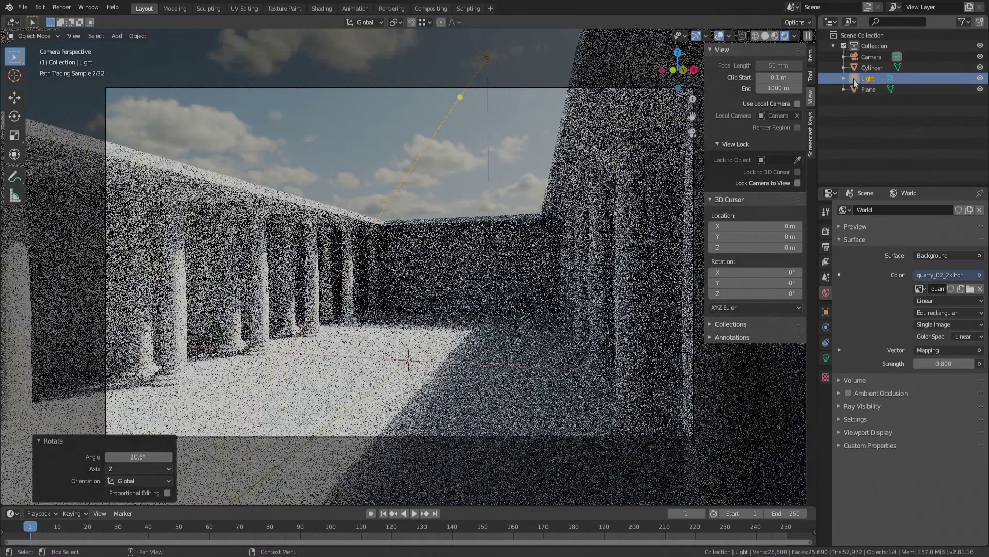
left_click(980, 78)
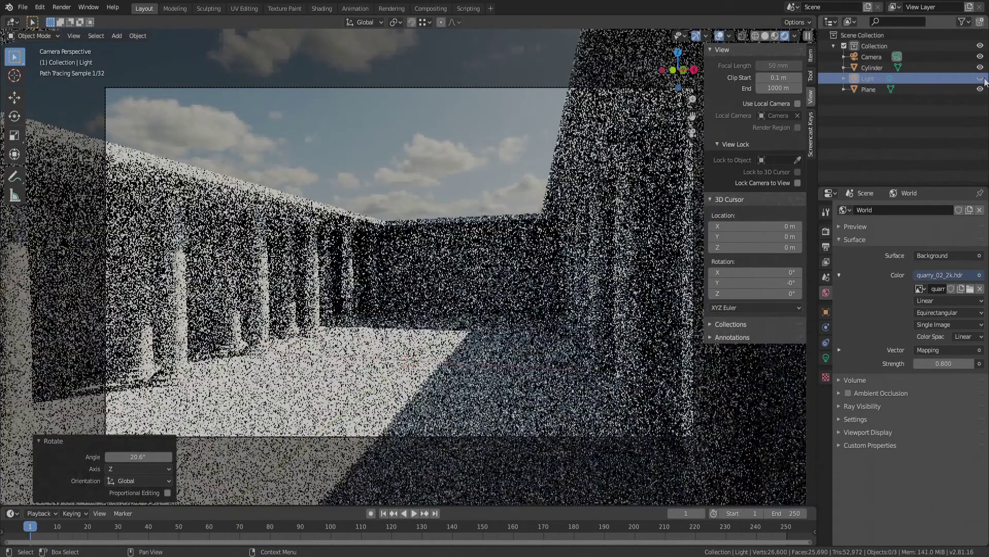
left_click(981, 78)
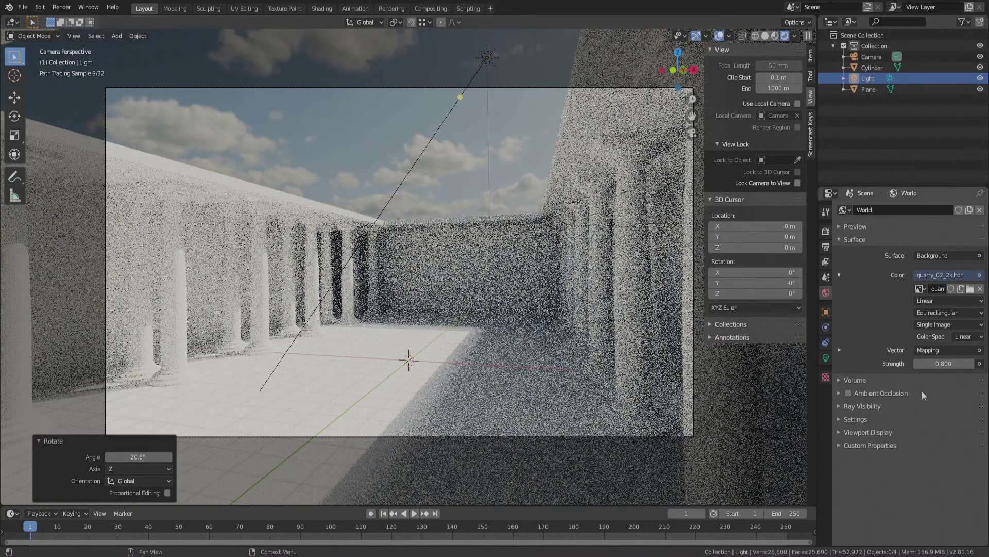
Step: Set the Cycles viewport samples to 100
left_click(826, 231)
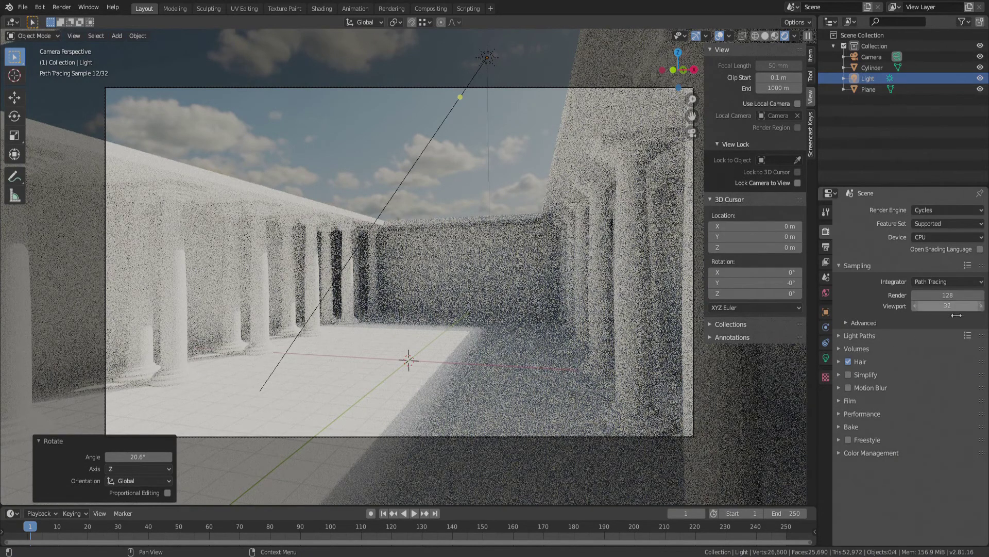
left_click(958, 306)
type("100")
key("Return")
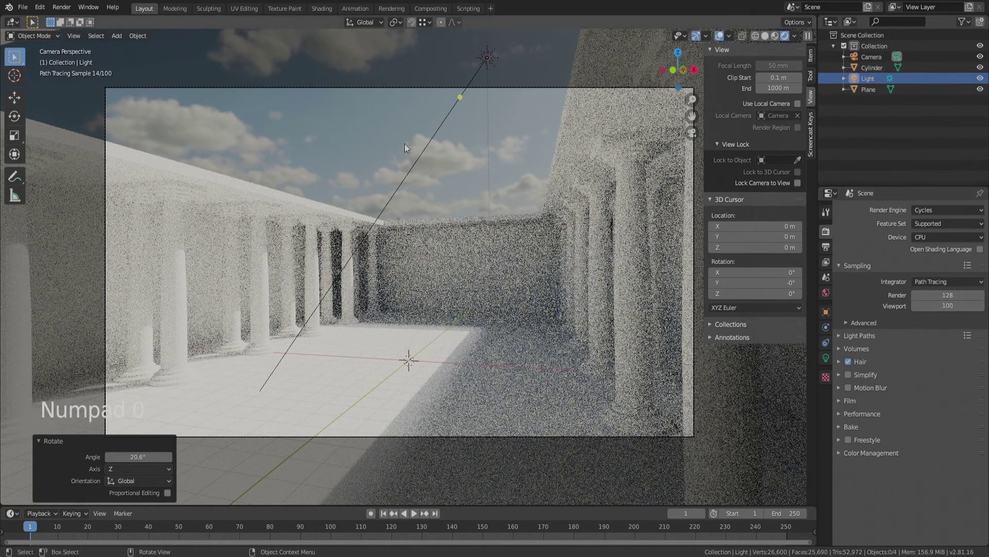
Step: Select the sun light and rotate it a further 4.58° about the global Z axis
left_click(431, 139)
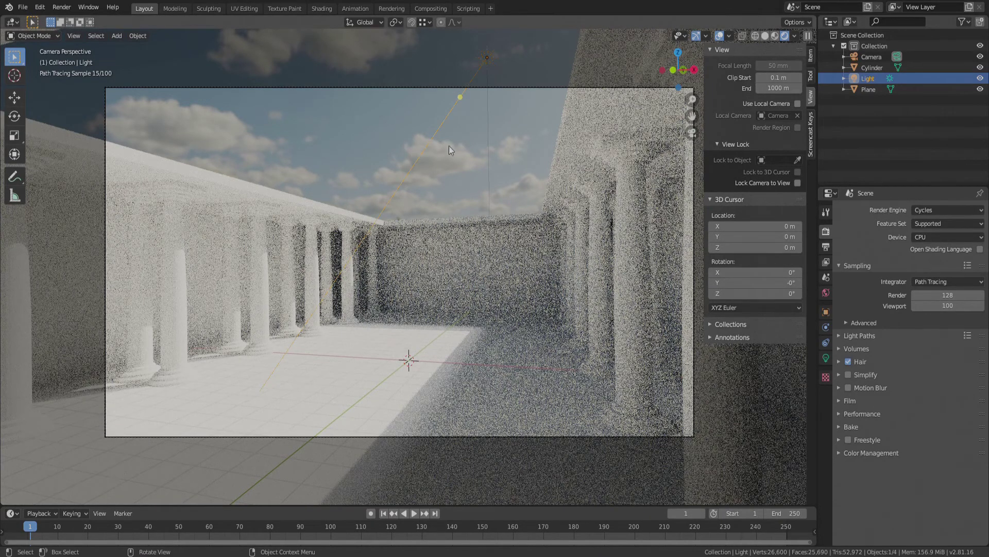
key("r")
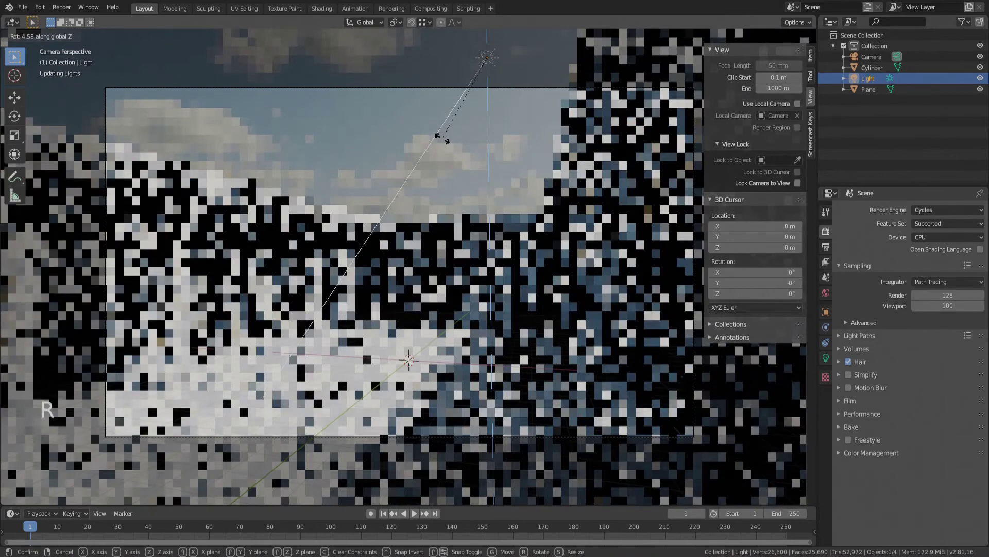
left_click(444, 139)
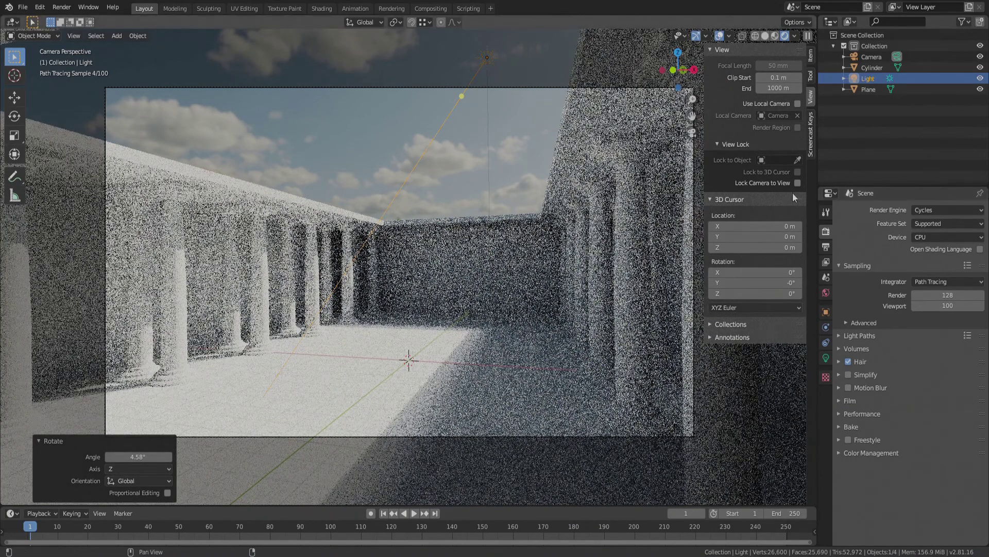
Step: Lock the camera to the view, adjust its angle on the hall slightly, and unlock it again
left_click(798, 183)
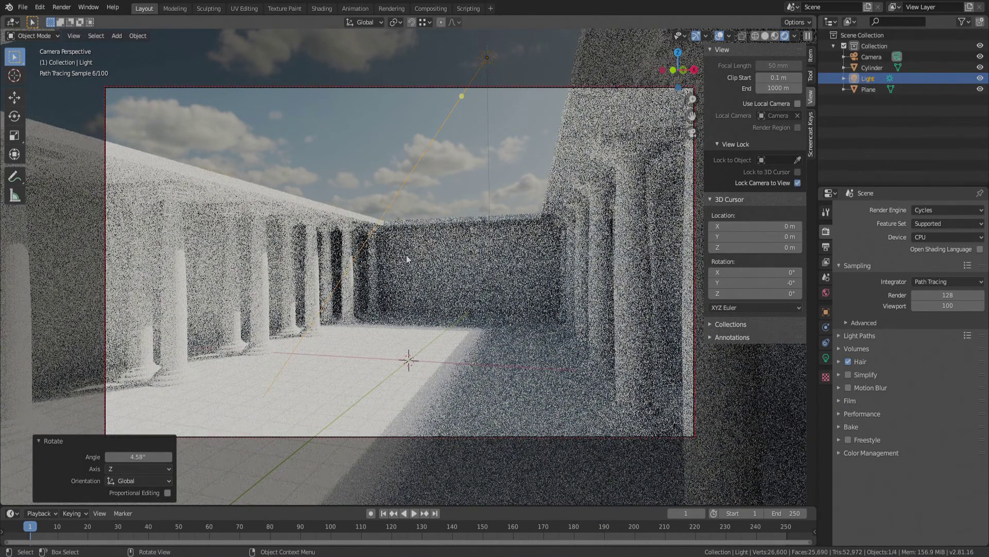
mouse_move(404, 245)
middle_mouse_down()
mouse_move(410, 233)
mouse_move(429, 242)
middle_mouse_up()
left_click(797, 183)
Step: Hide the viewport sidebar and collapse the Rotate operation's settings to clear the camera view
scroll(520, 239, "up", 2)
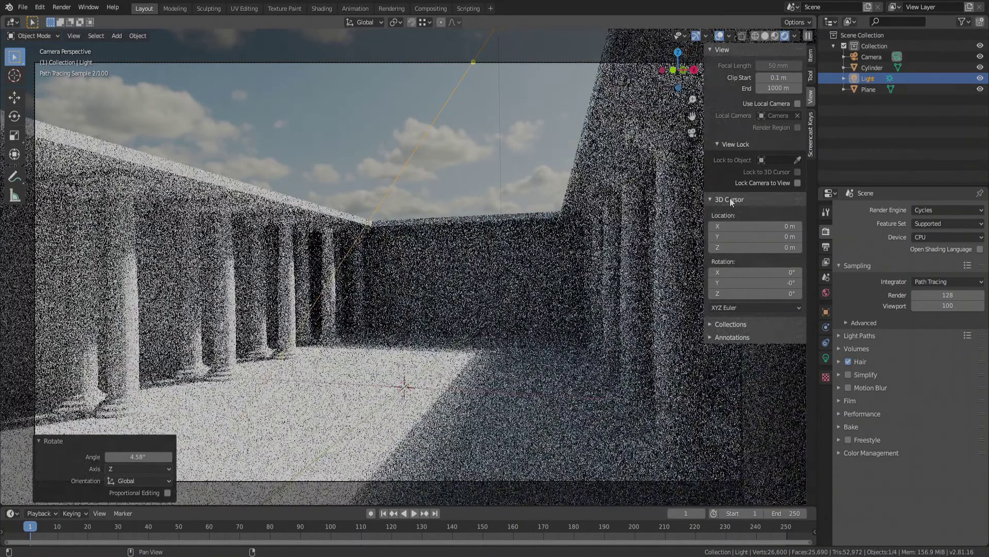
key("n")
middle_click_drag(584, 229, 603, 230, "shift")
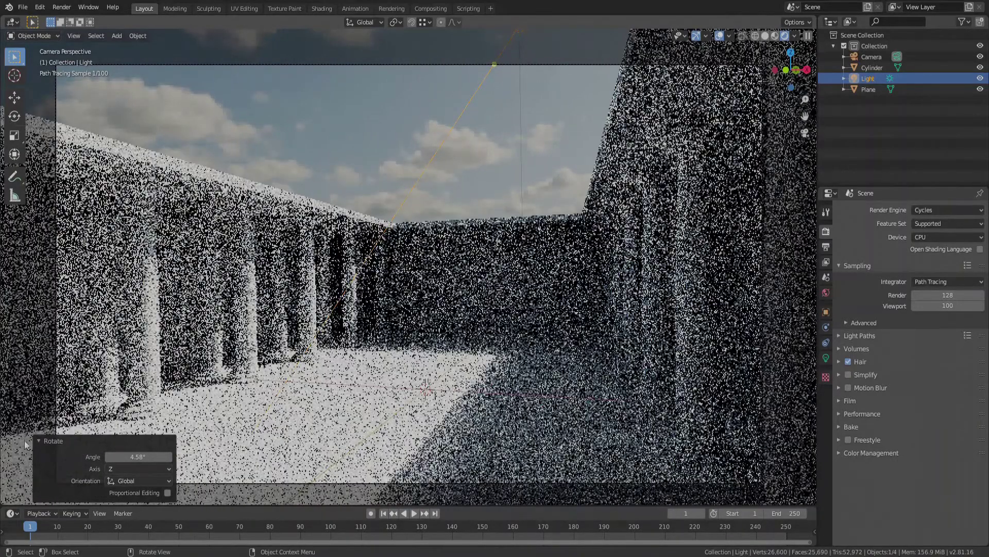
left_click(39, 439)
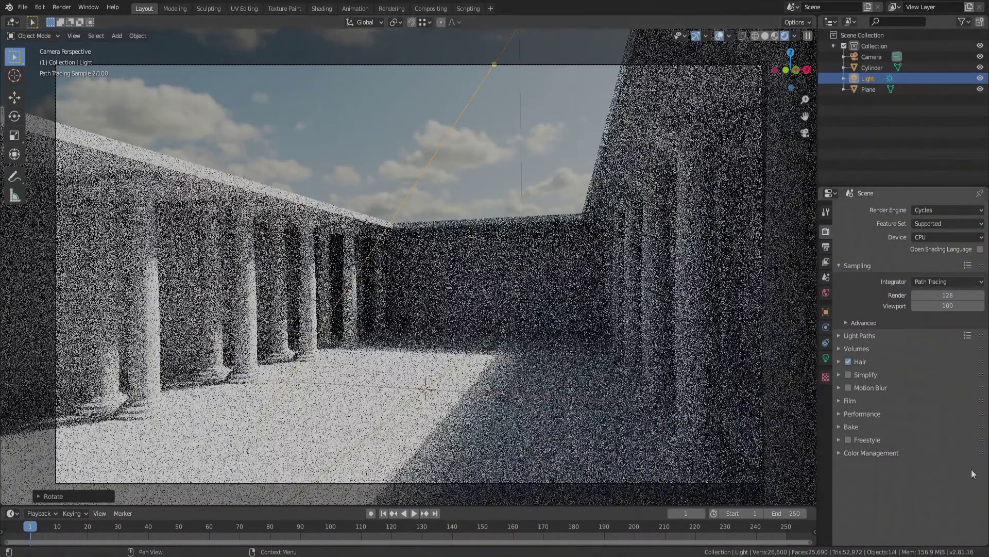